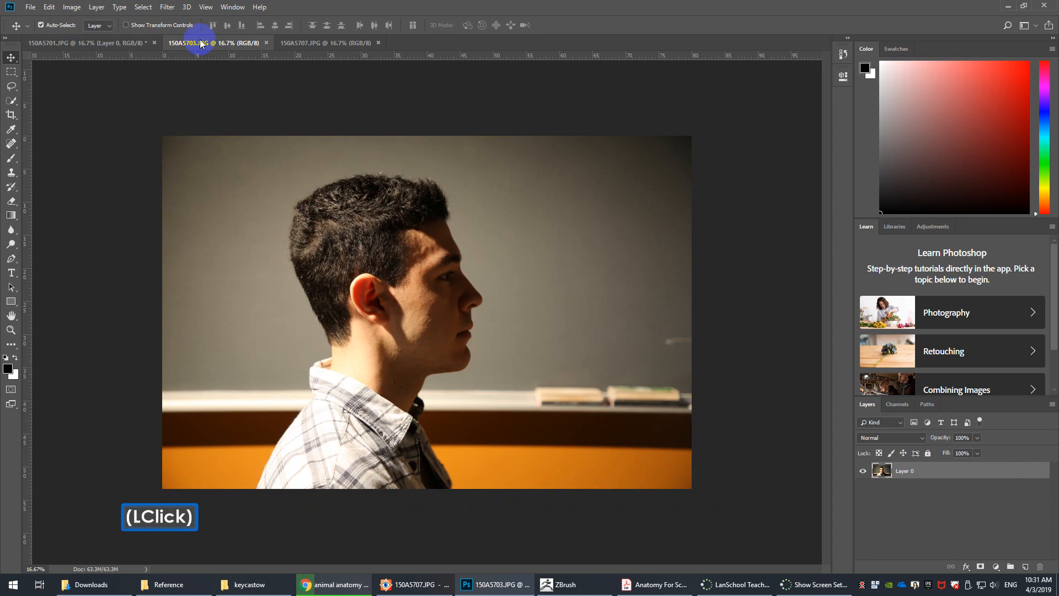
Unlock the background layers of 150A5703.JPG and 150A5707.JPG.
click(1044, 475)
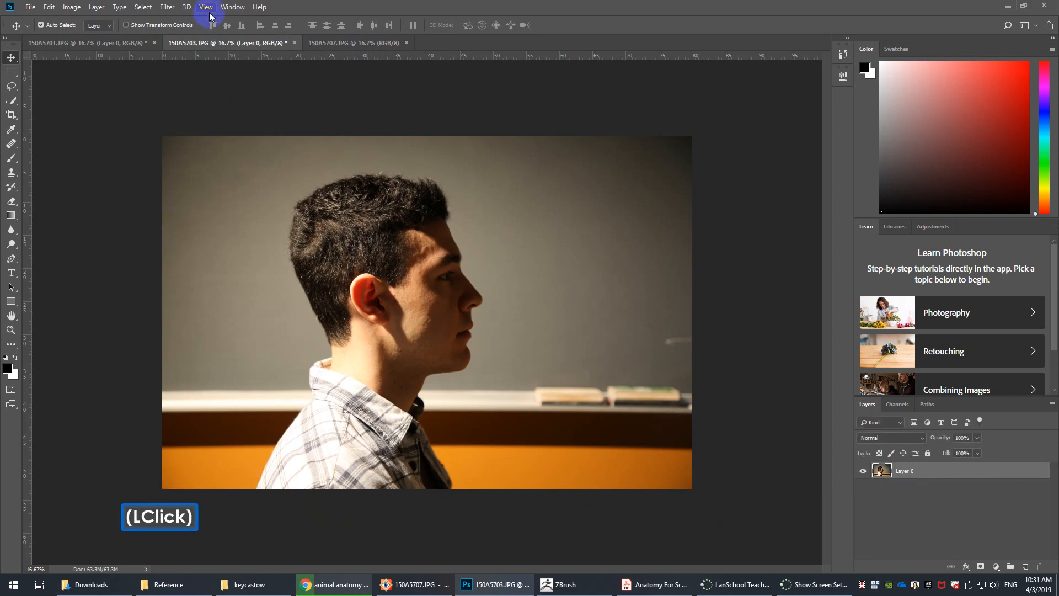
click(331, 43)
click(1039, 472)
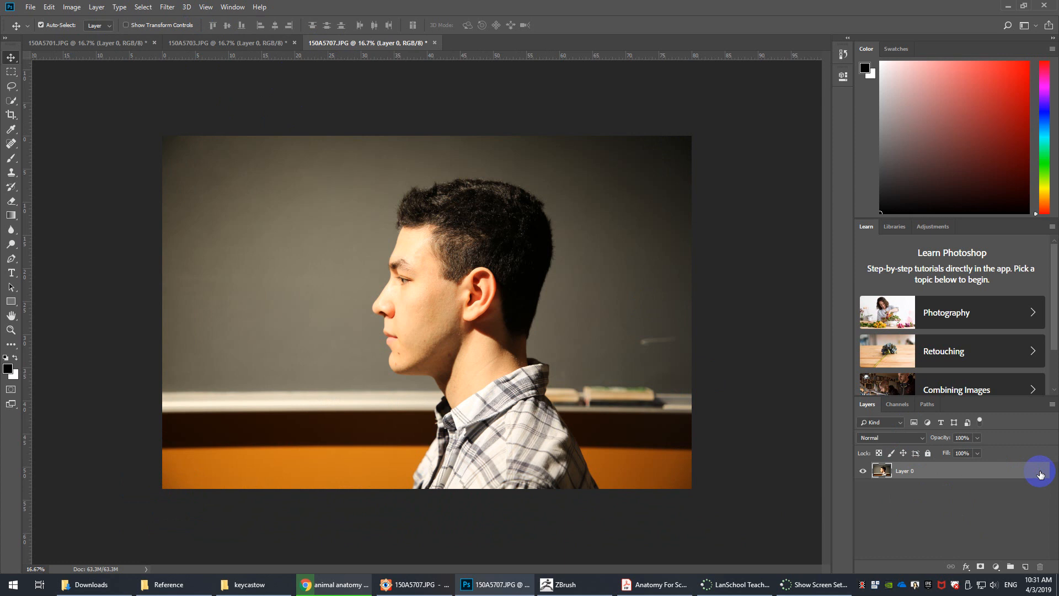
Switch to FastStone Image Viewer and browse the head reference photos through to the finished three-view composite.
click(405, 583)
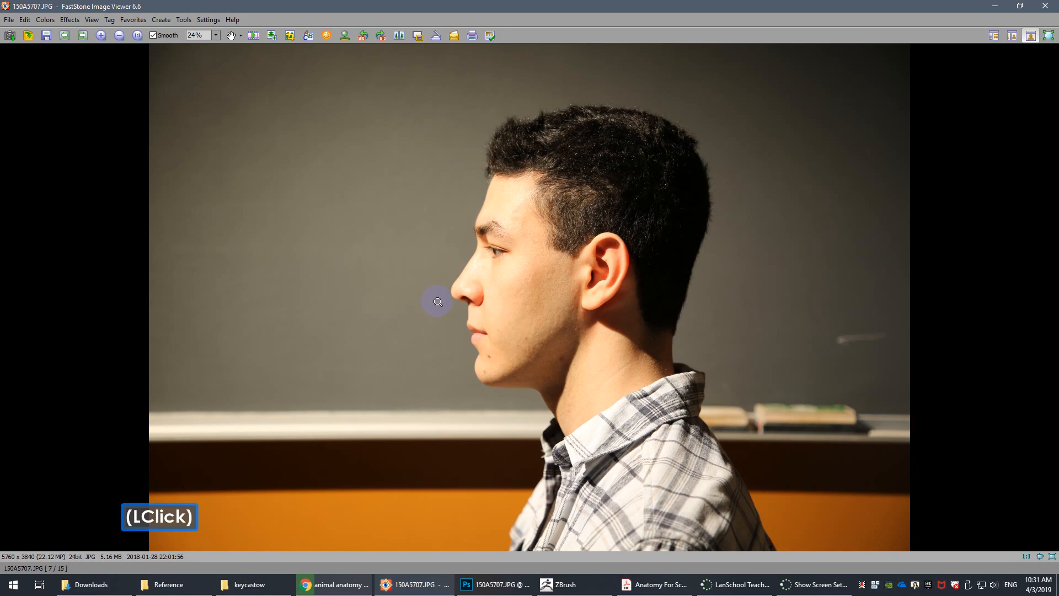
scroll(439, 303, down, 2)
scroll(441, 303, up, 8)
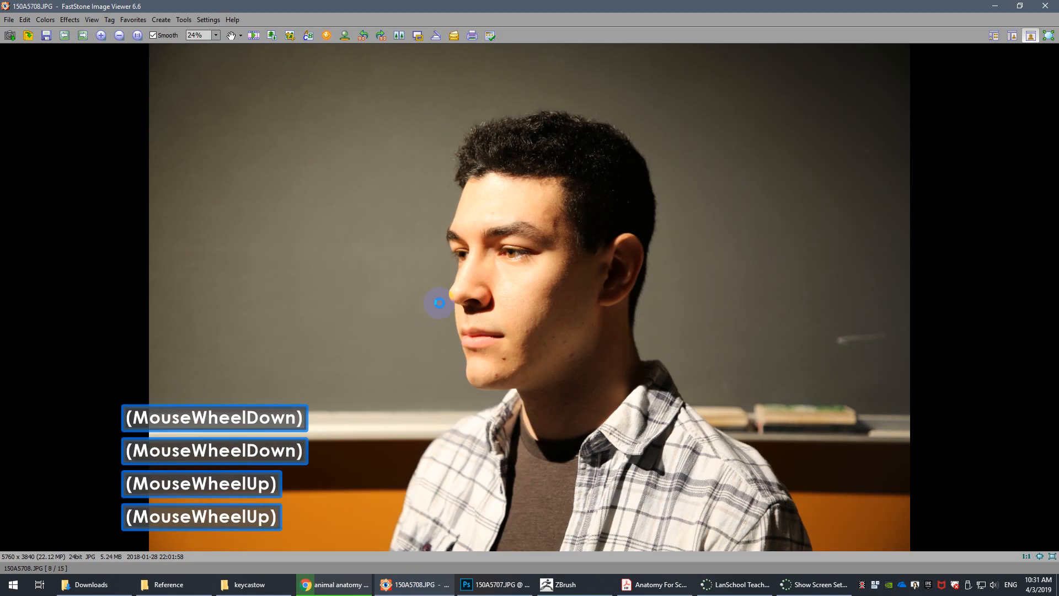
scroll(445, 302, down, 4)
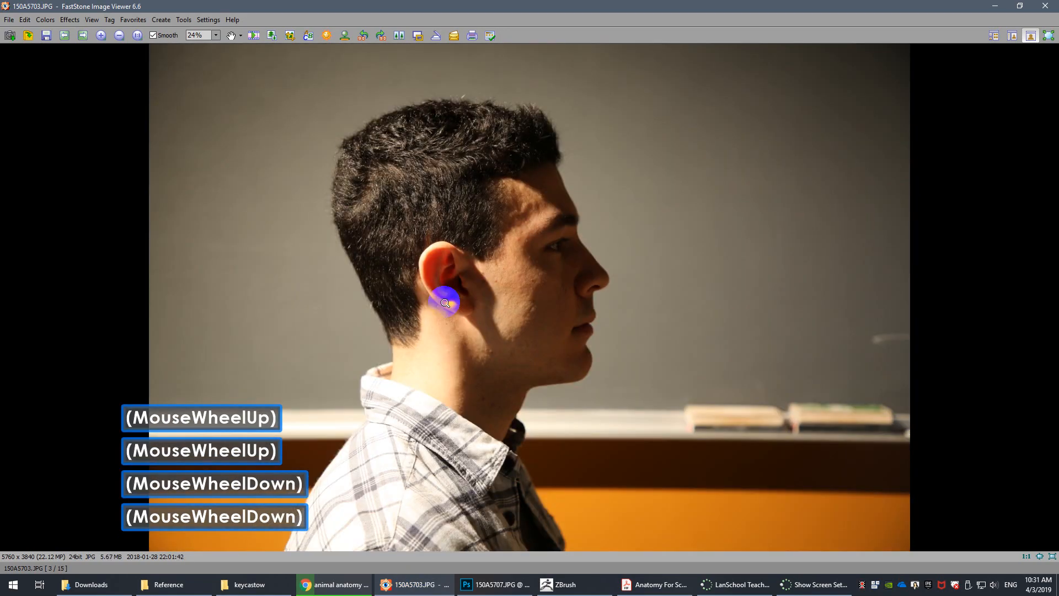
scroll(444, 302, down, 2)
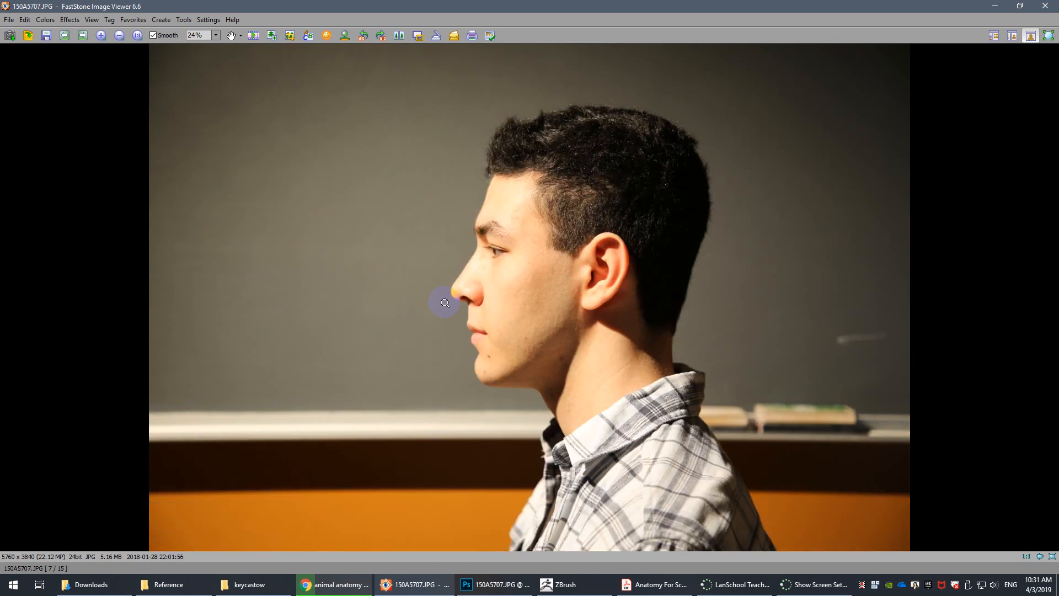
scroll(444, 302, down, 1)
scroll(444, 303, down, 1)
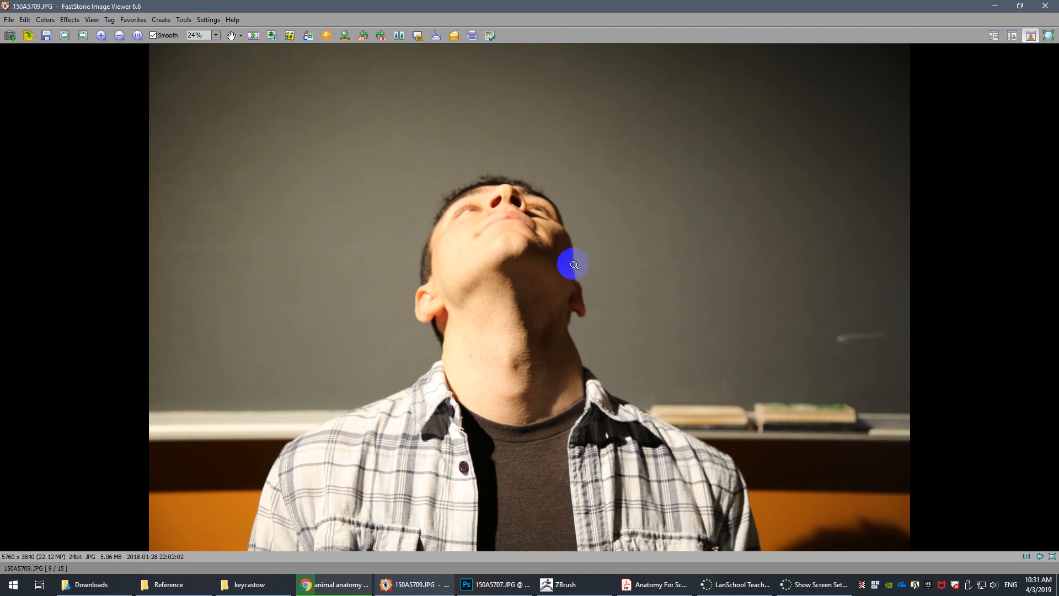
scroll(574, 265, down, 1)
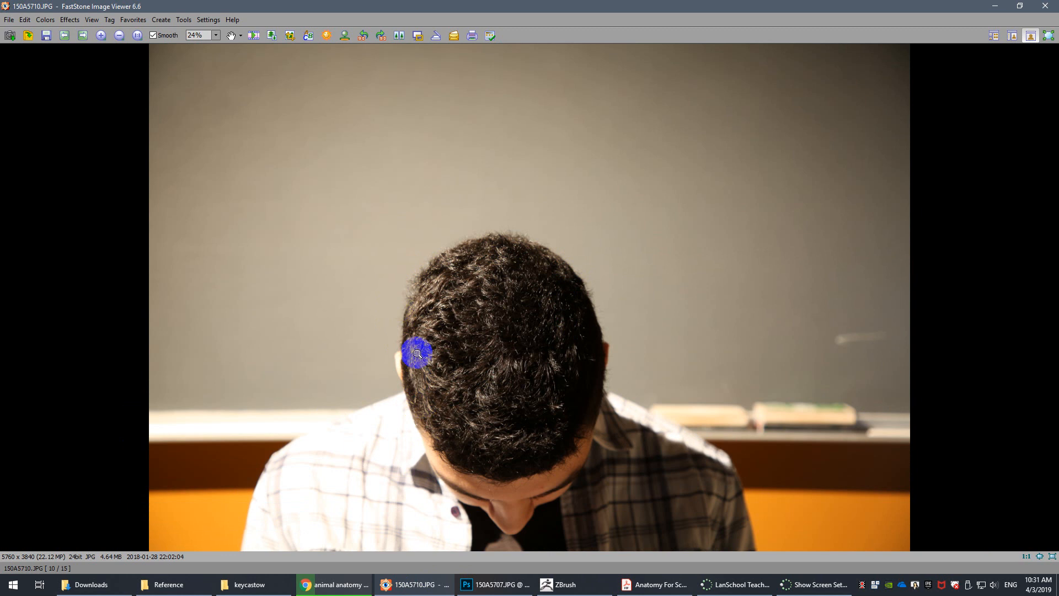
scroll(587, 354, down, 1)
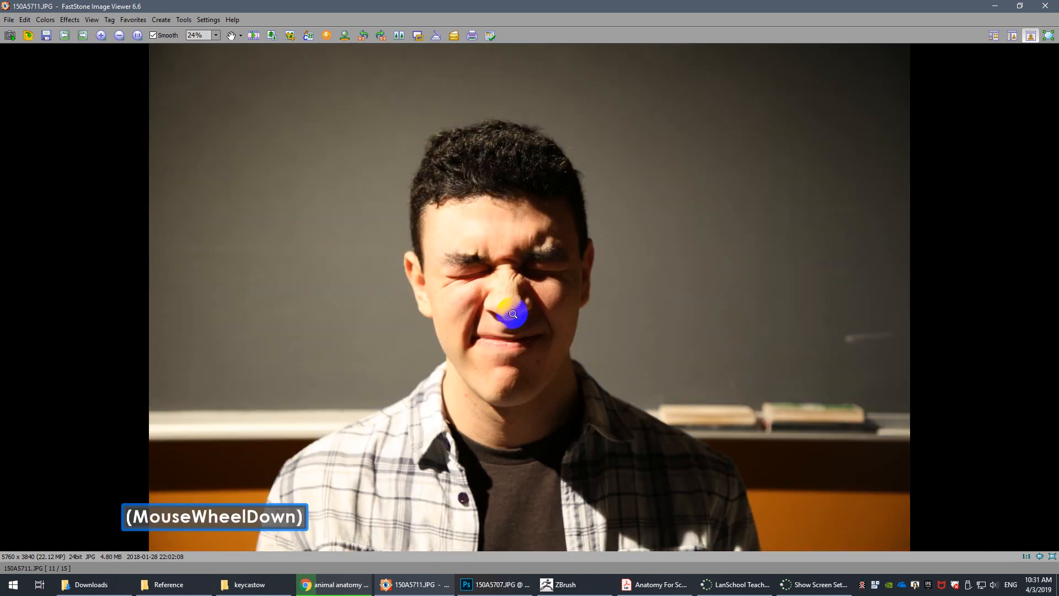
drag(511, 385, 478, 302)
scroll(493, 299, down, 1)
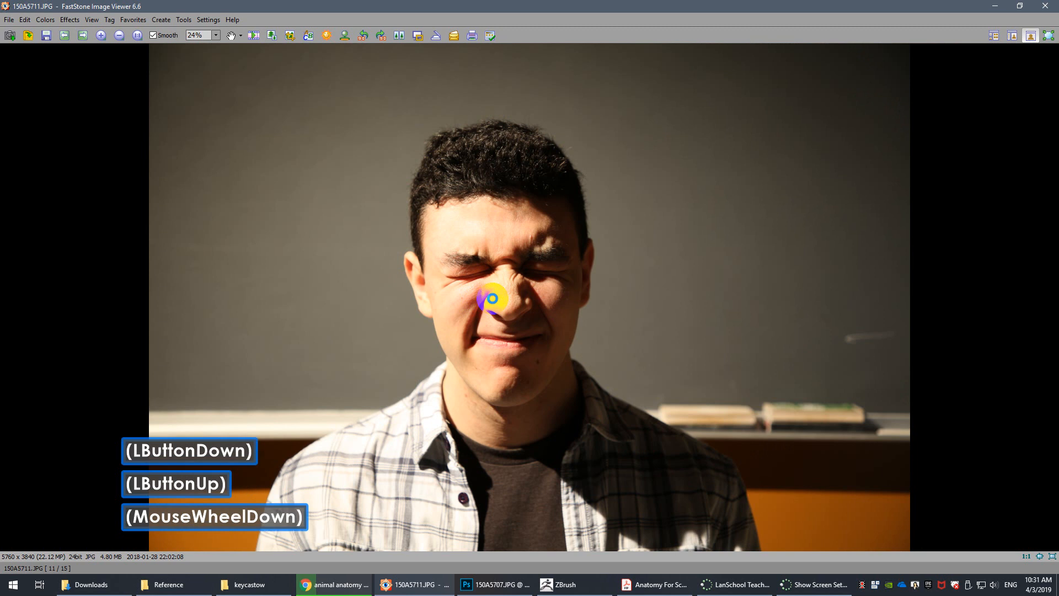
scroll(494, 299, up, 1)
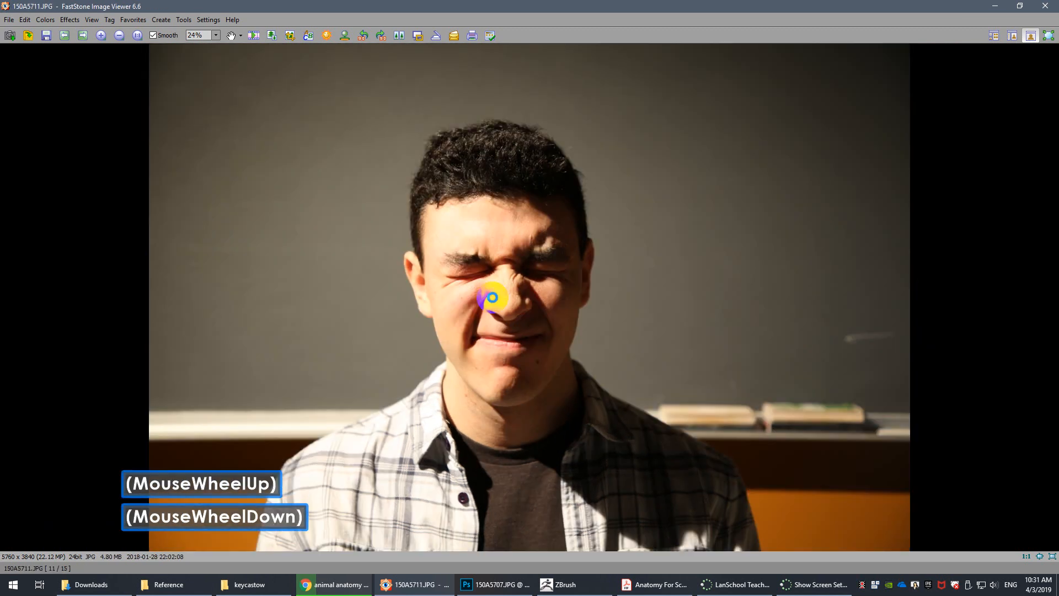
scroll(492, 298, down, 1)
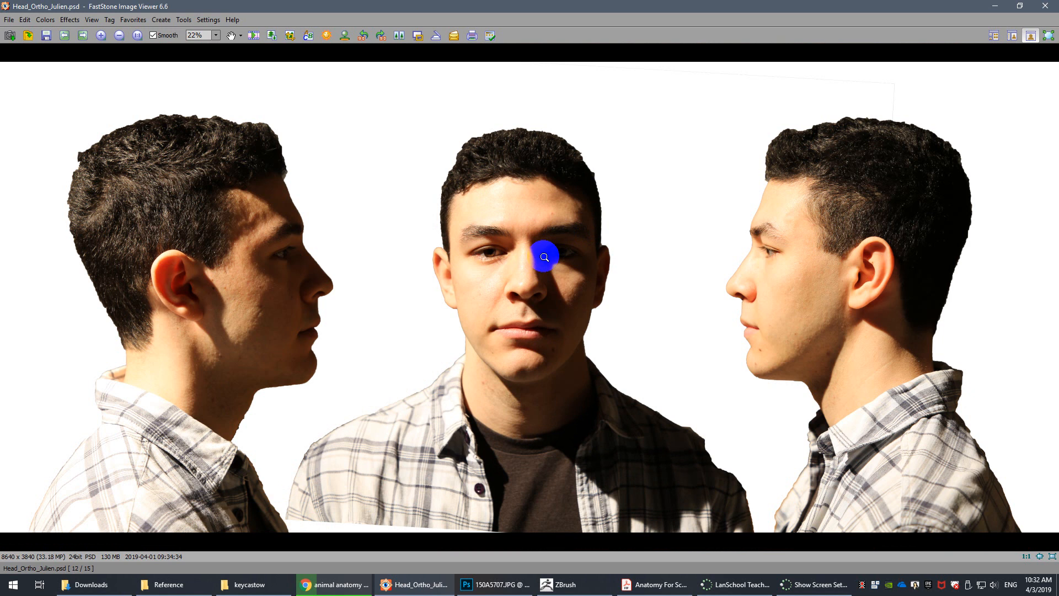
Switch to Photoshop, bring up 150A5701.JPG and activate the Quick Selection Tool.
click(475, 584)
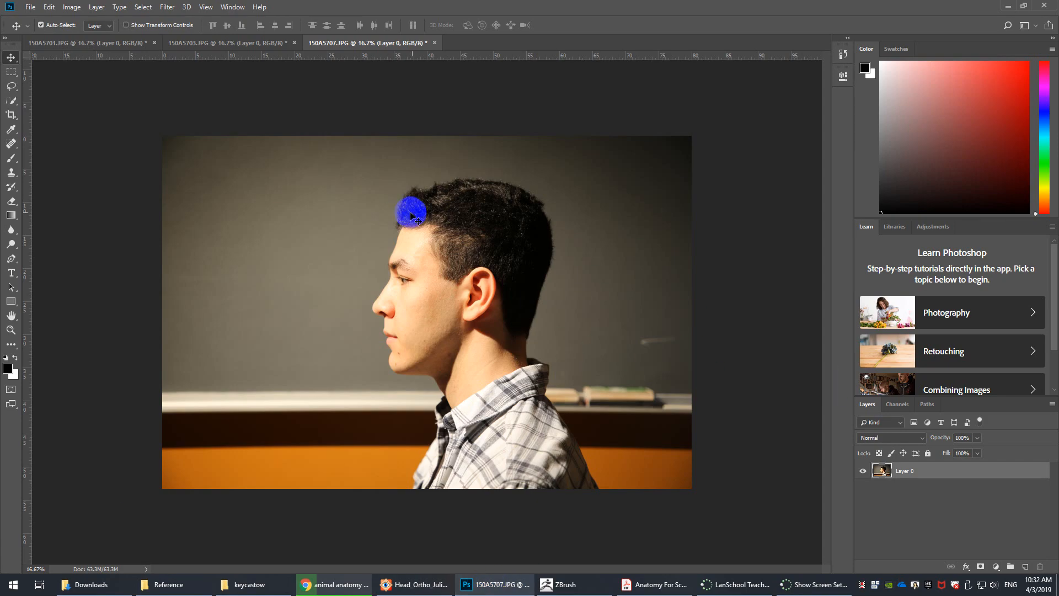
click(85, 43)
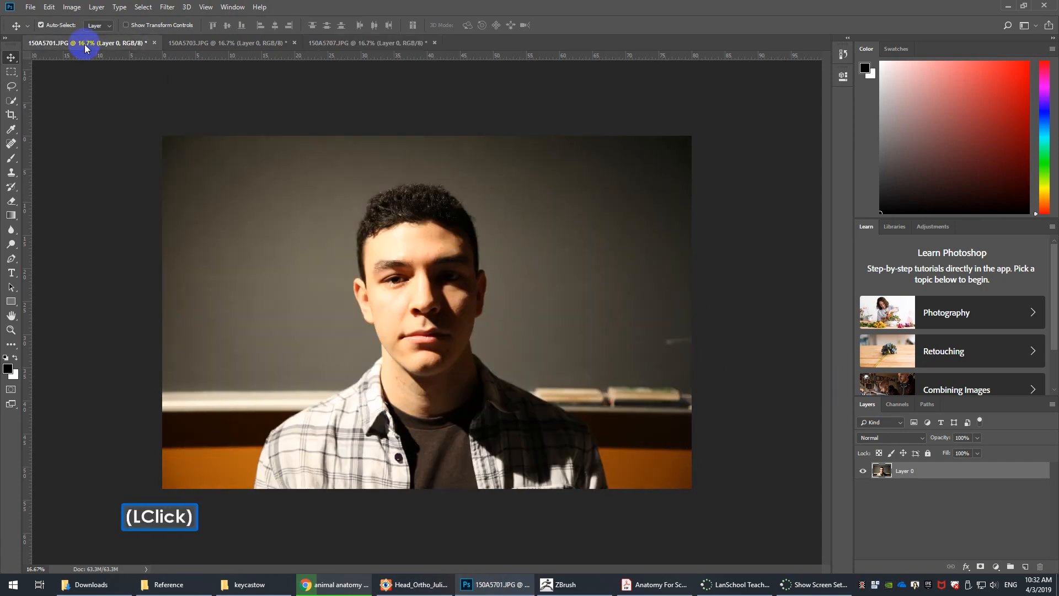
key(w)
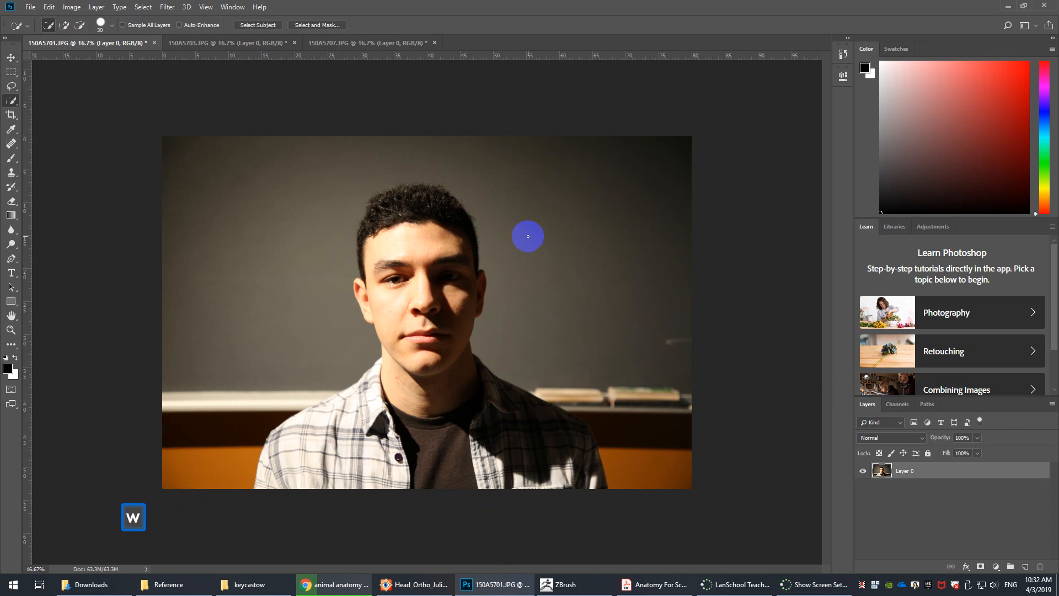
click(25, 100)
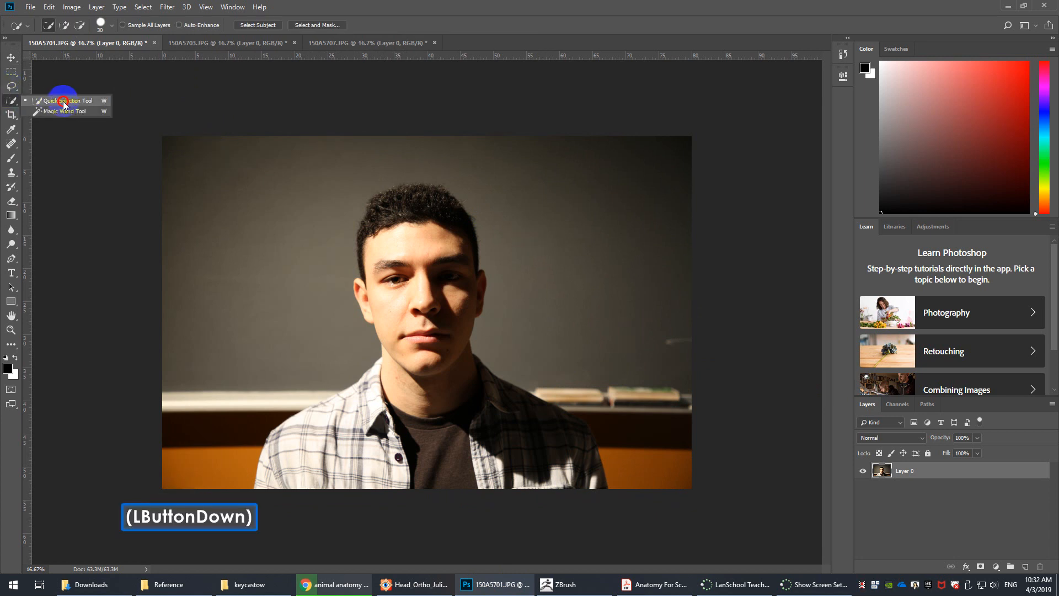
drag(68, 101, 69, 100)
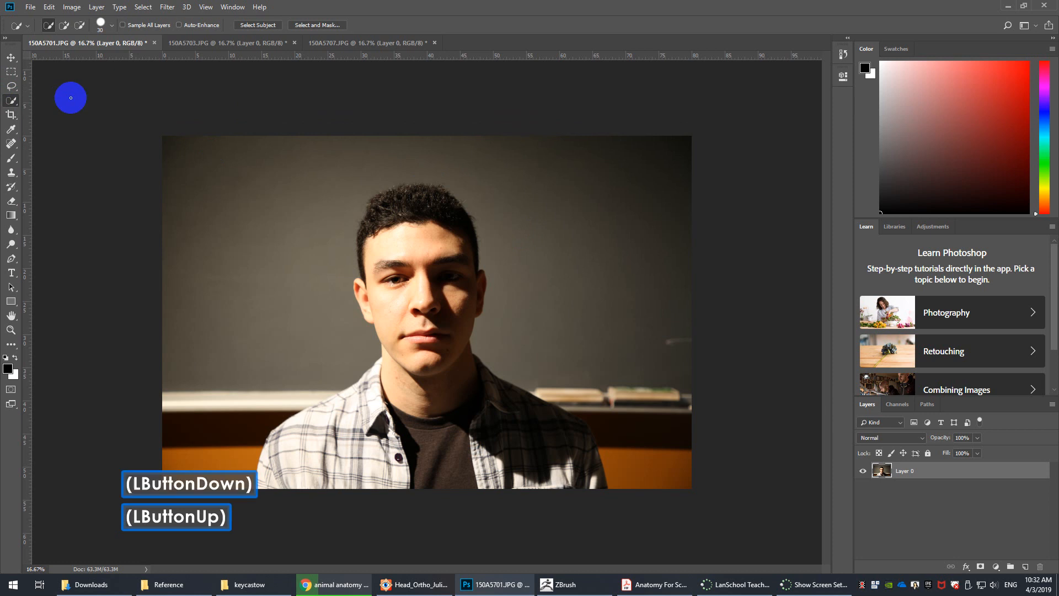
Enlarge the Quick Selection brush to 700 and select the whole background around the front-view figure.
key(bracketright)
key(bracketright)
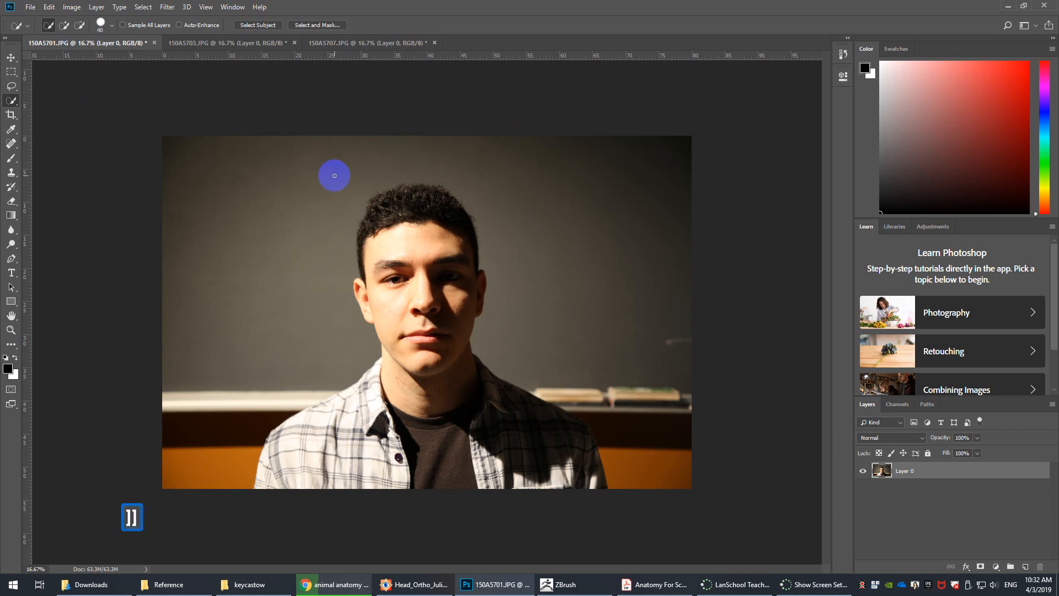
key(bracketright)
key(bracketright)
key(bracketright)
key(bracketright)
key(bracketright)
key(bracketright)
key(bracketright)
key(bracketright)
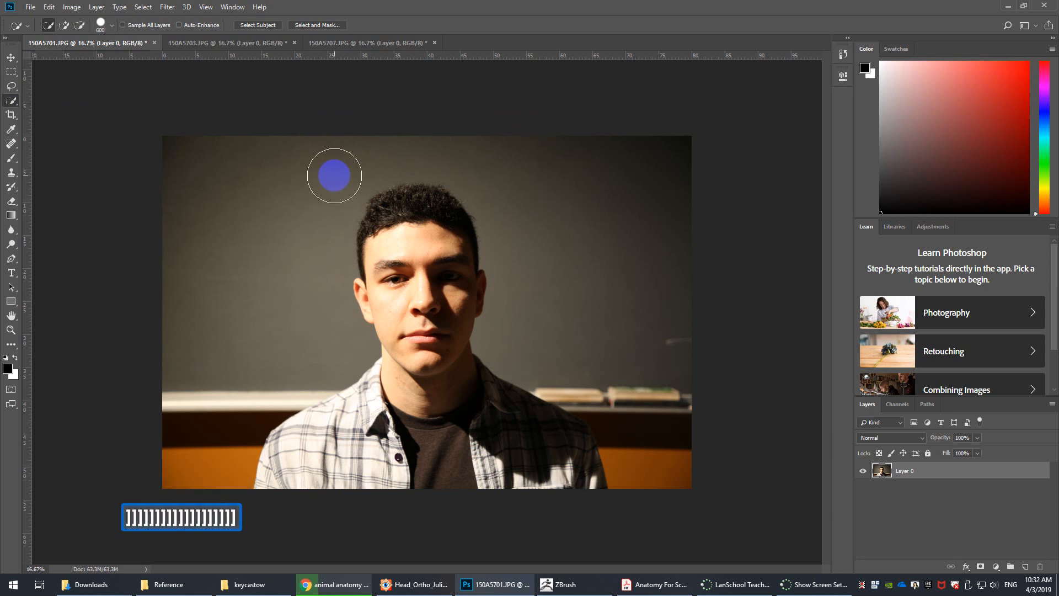
mouse_move(331, 176)
mouse_down()
mouse_move(298, 168)
mouse_move(199, 364)
mouse_move(204, 331)
mouse_move(200, 383)
mouse_move(169, 460)
mouse_up()
mouse_move(519, 178)
mouse_down()
mouse_move(545, 169)
mouse_move(618, 208)
mouse_up()
drag(651, 345, 690, 430)
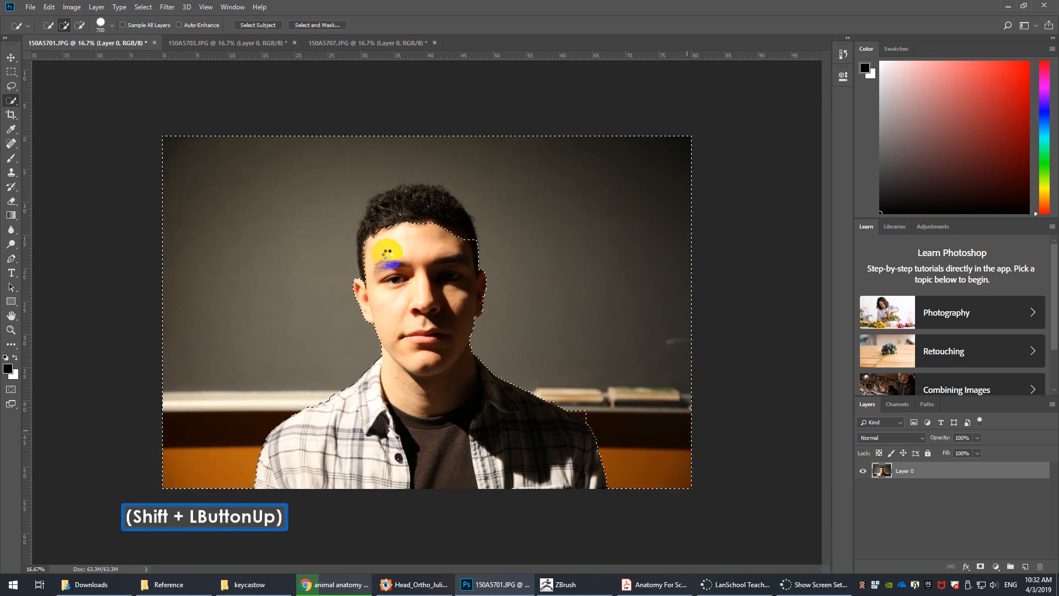
Subtract the hair from the background selection and correct the selection edge along the shaded shoulder.
alt+click(414, 236)
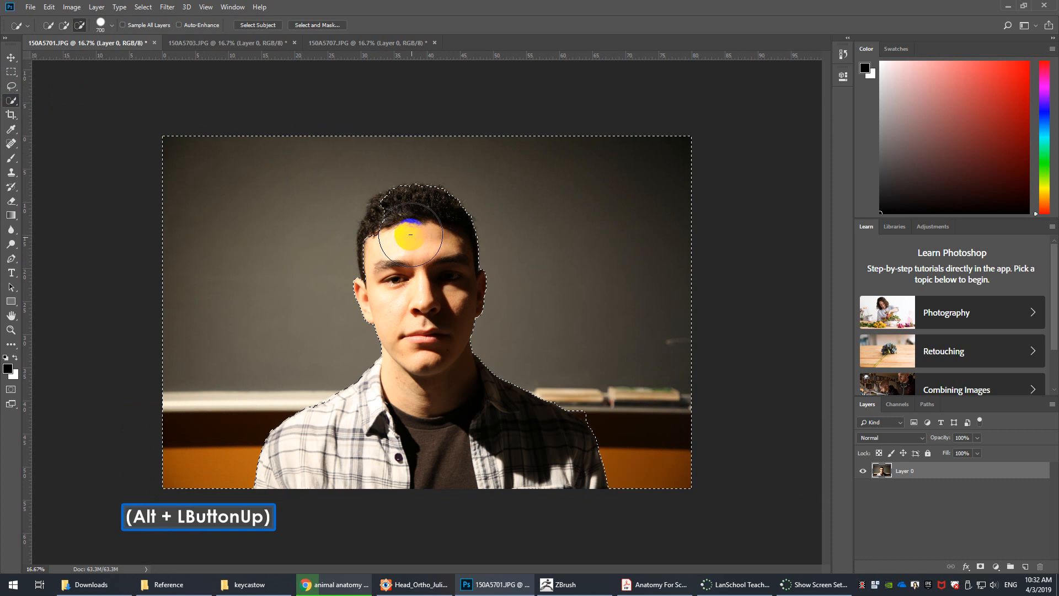
alt+click(402, 229)
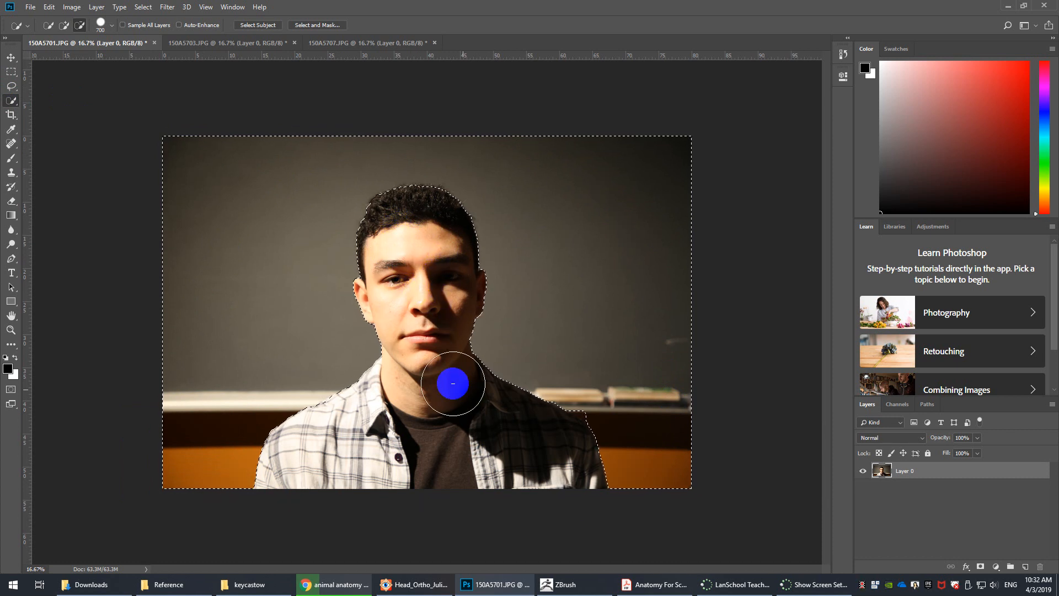
alt+click(593, 389)
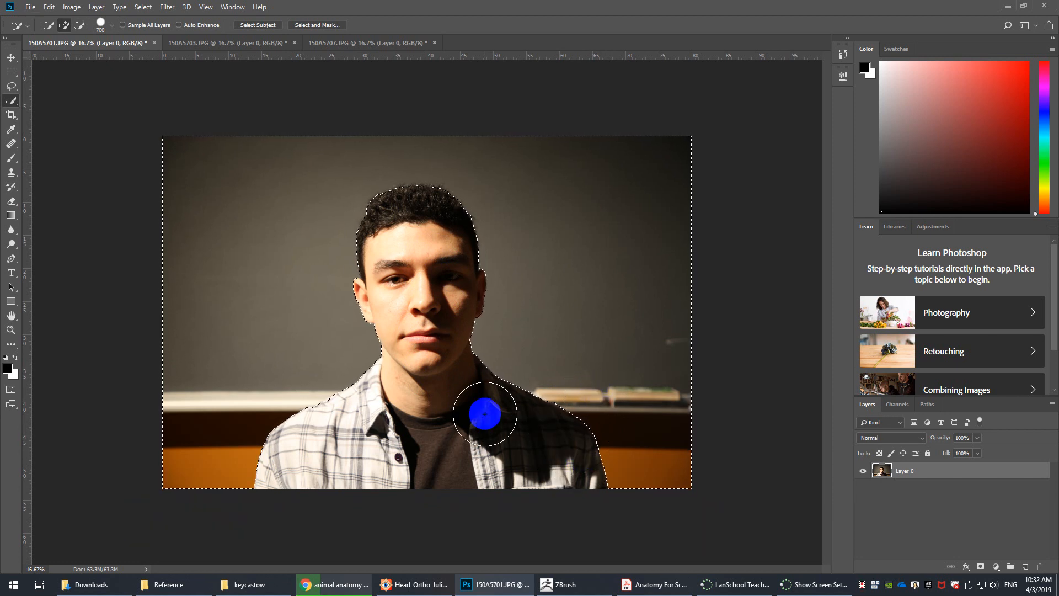
Reduce the selection brush to 250 and subtract the hair along the top of the head at 100% zoom.
key(ctrl+alt+0)
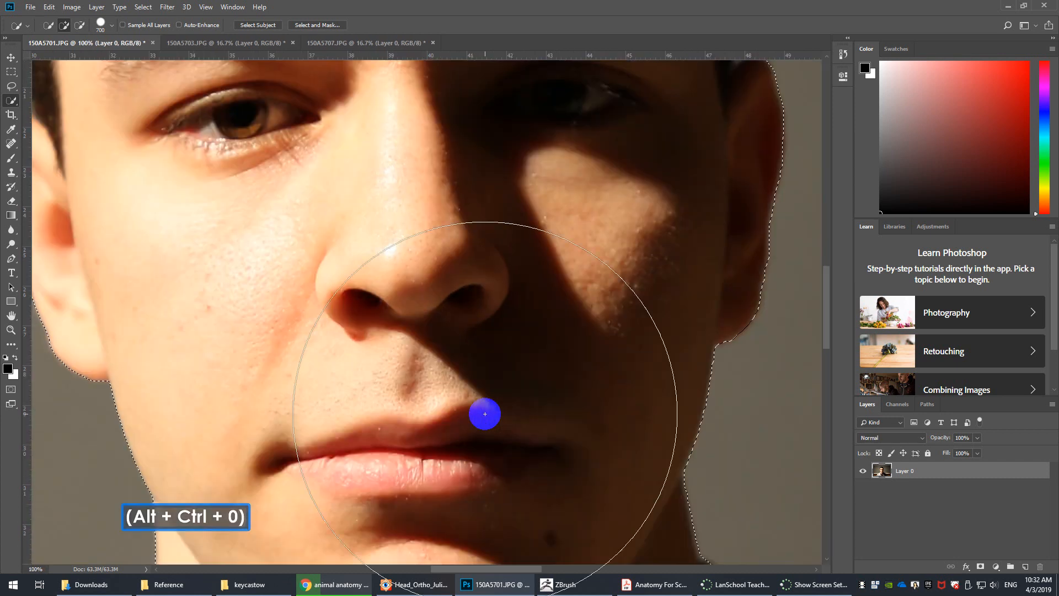
key(space)
drag(592, 266, 568, 421)
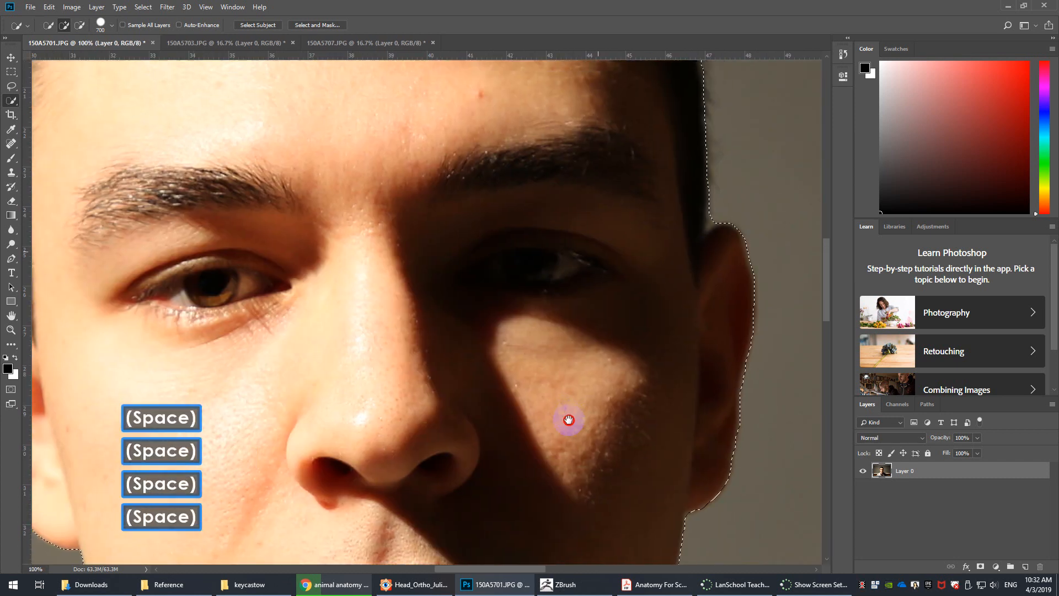
drag(556, 215, 573, 433)
drag(380, 99, 471, 281)
key(bracketleft)
key(bracketleft)
key(bracketleft)
key(bracketleft)
key(bracketleft)
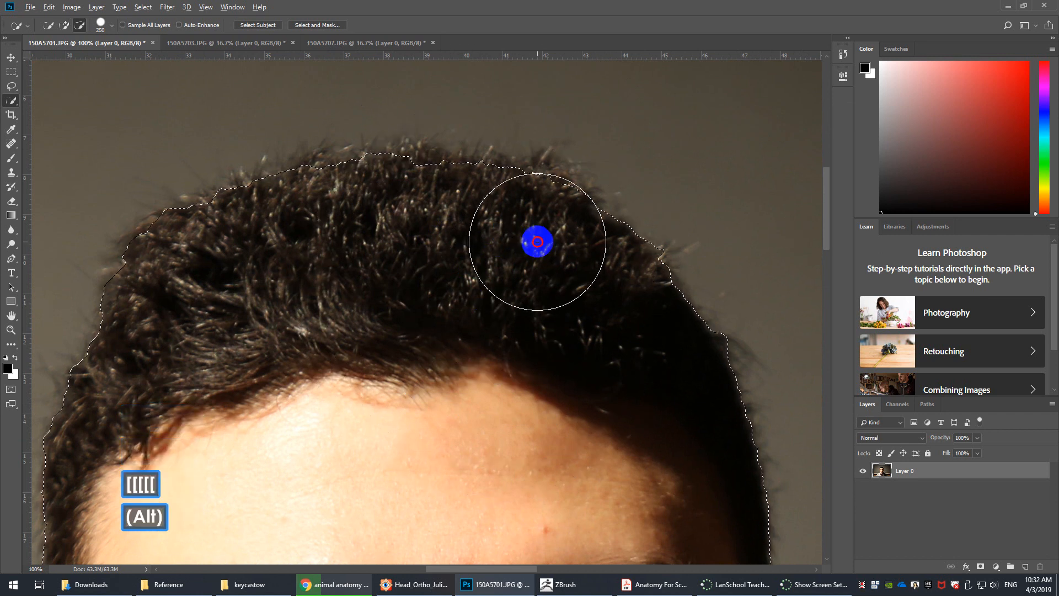
drag(536, 239, 480, 229)
alt+click(449, 220)
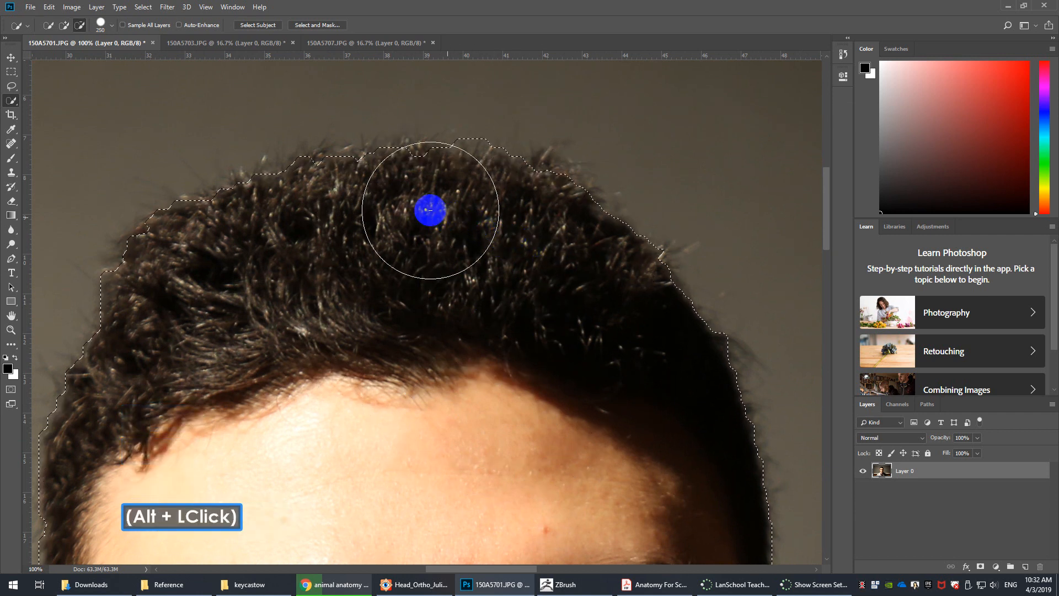
Inspect the selection edge along the ear, neck, collar and plaid shoulder at 100%, then fit the whole image in view.
drag(383, 331, 571, 117)
drag(376, 449, 395, 325)
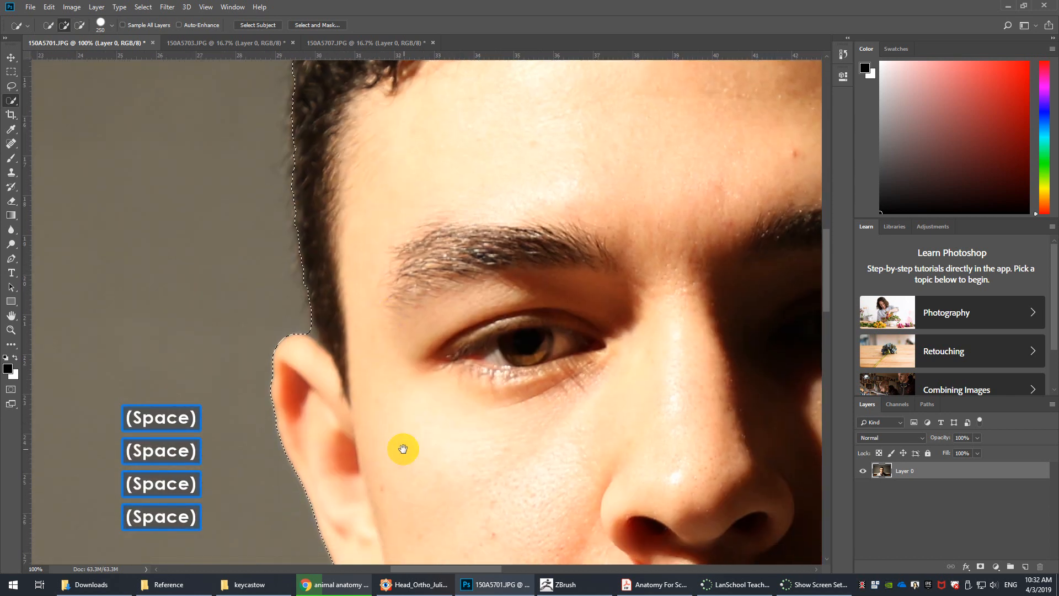
drag(404, 449, 345, 143)
drag(374, 338, 369, 272)
drag(392, 374, 369, 117)
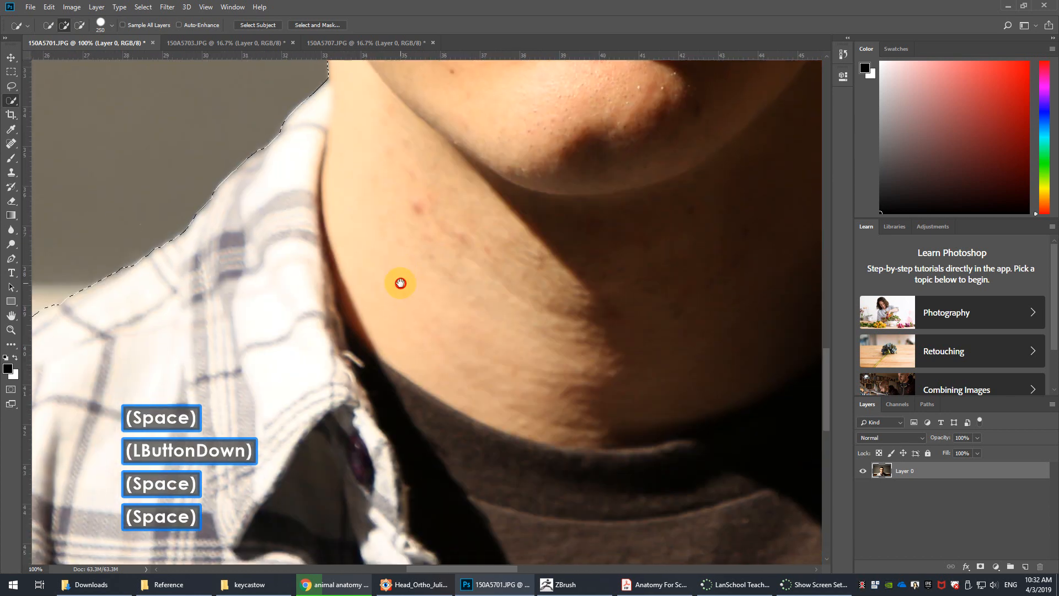
drag(66, 381, 554, 316)
drag(493, 443, 489, 203)
drag(428, 428, 446, 373)
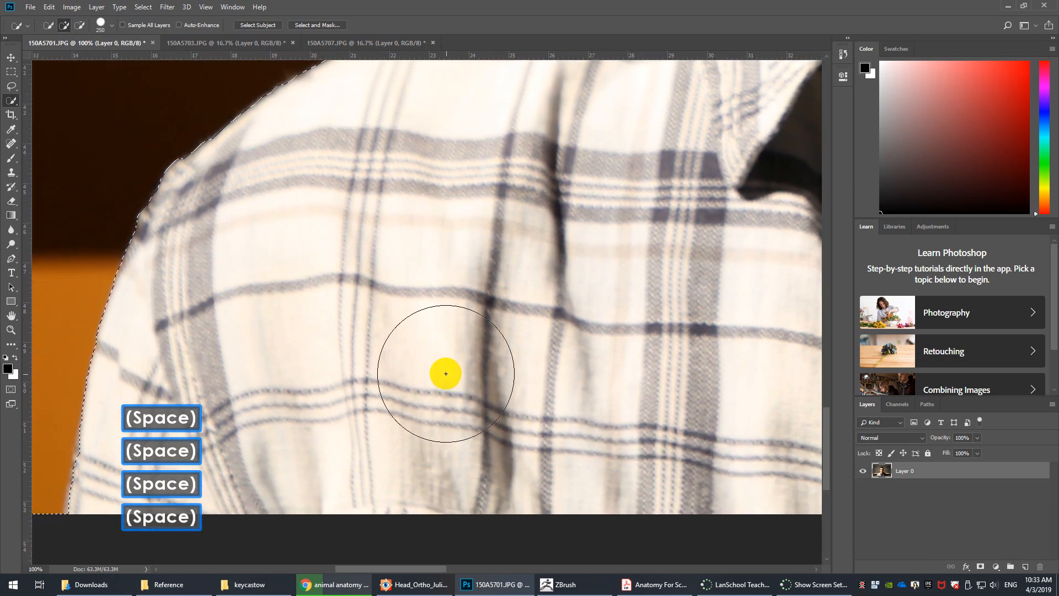
key(ctrl+0)
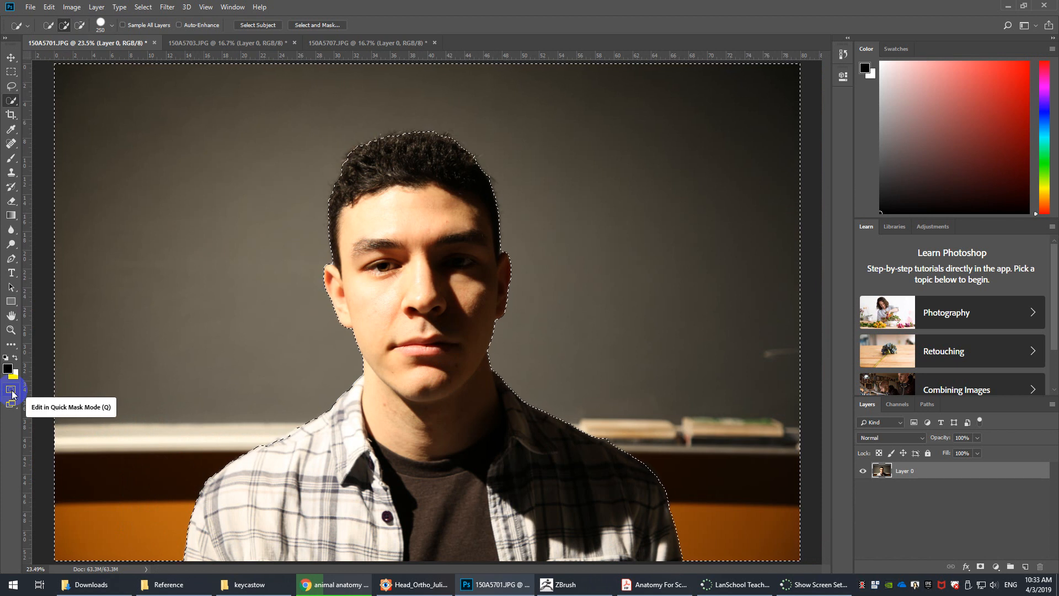
Display the background selection as a Quick Mask and undo the stray Quick Selection stroke.
key(q)
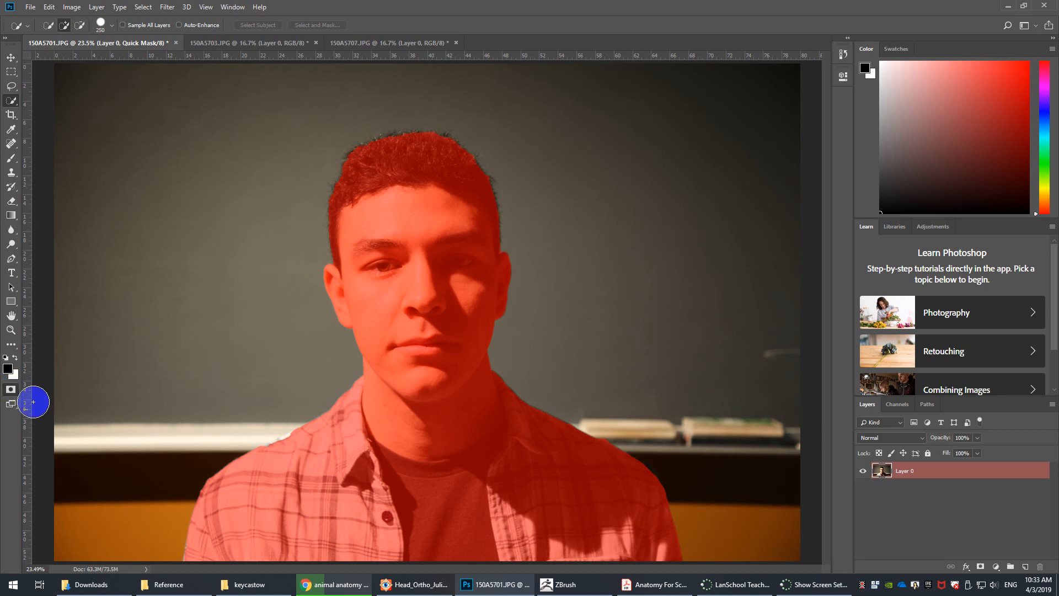
key(q)
key(q)
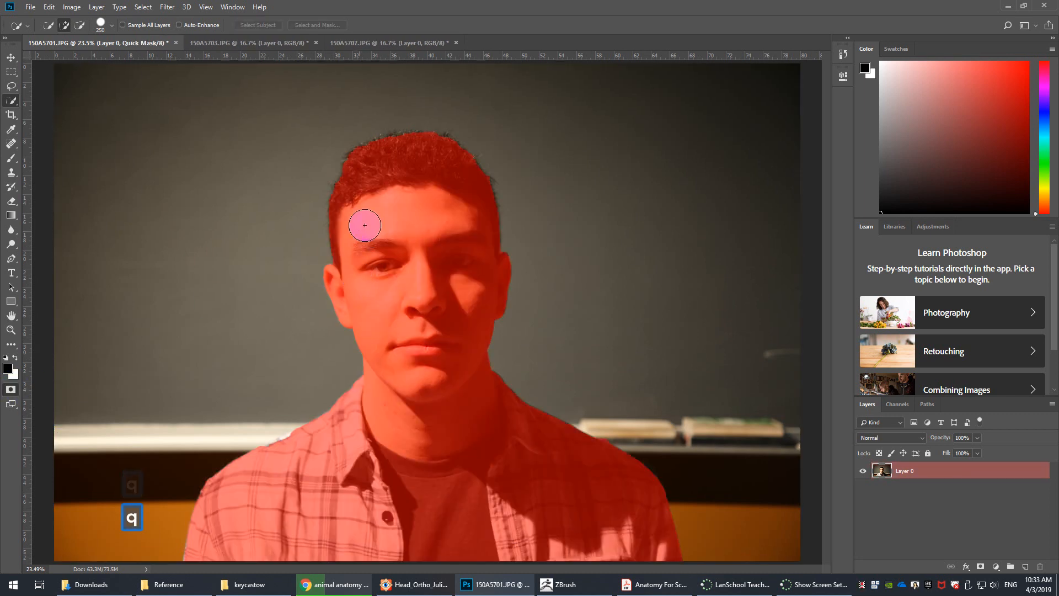
click(288, 231)
key(ctrl+z)
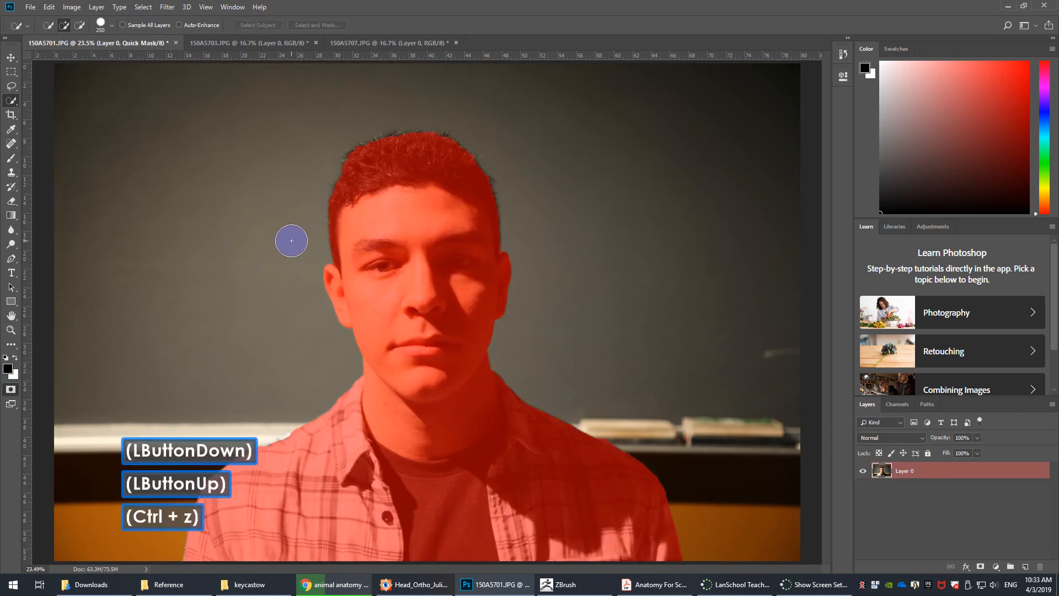
Try painting an extra patch into the Quick Mask beside the head with an 80 px soft brush, then convert it to a selection.
key(b)
right_click(322, 190)
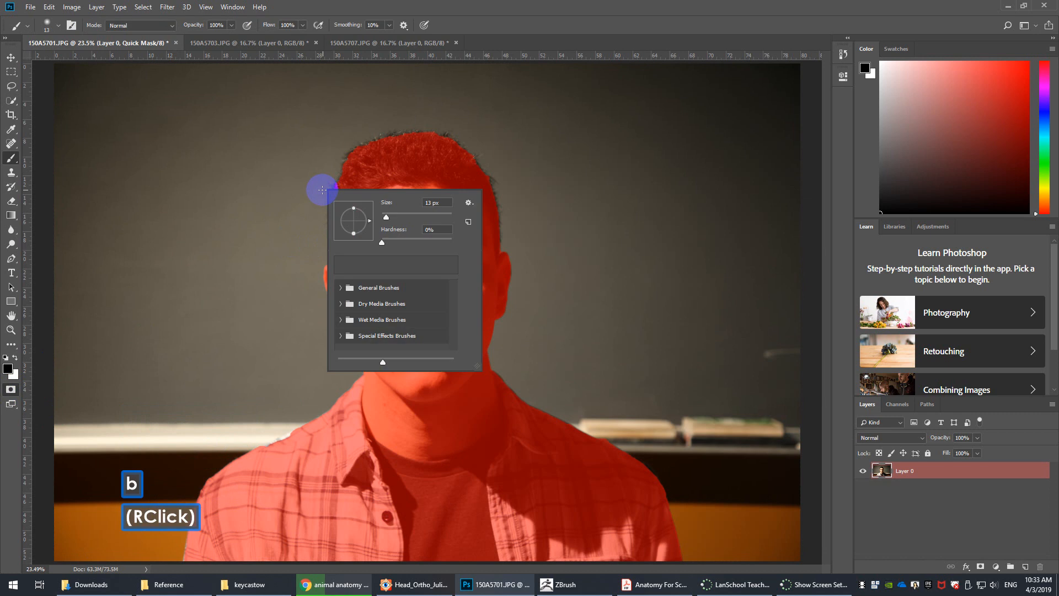
click(409, 215)
click(303, 189)
mouse_move(313, 191)
mouse_down()
mouse_move(231, 215)
mouse_move(274, 230)
mouse_move(245, 244)
mouse_move(267, 243)
mouse_up()
key(q)
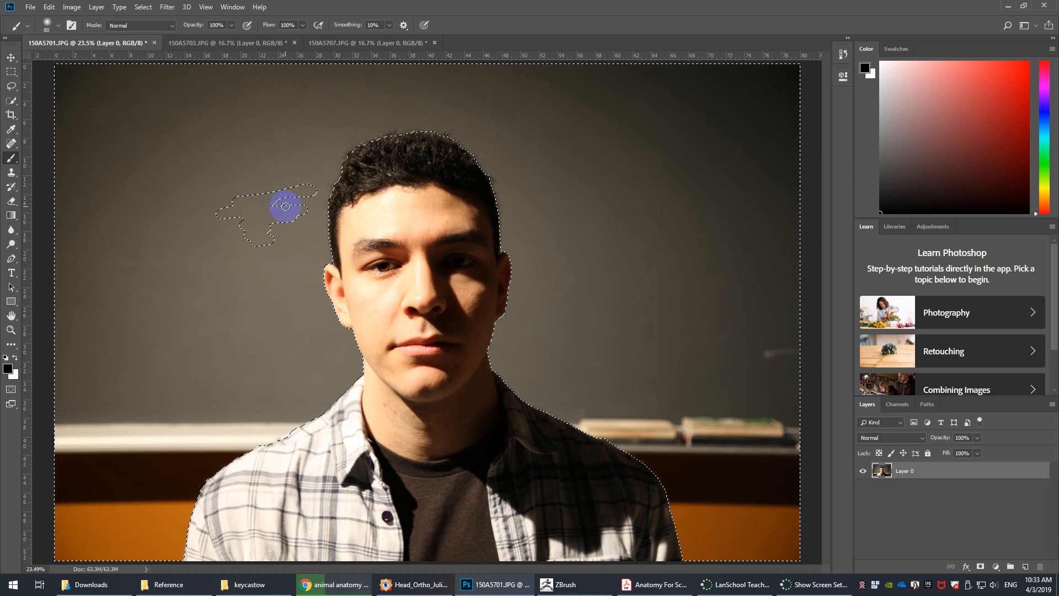
Undo the brush strokes beside the head and convert the Quick Mask back to a selection.
key(ctrl+z)
key(ctrl+z)
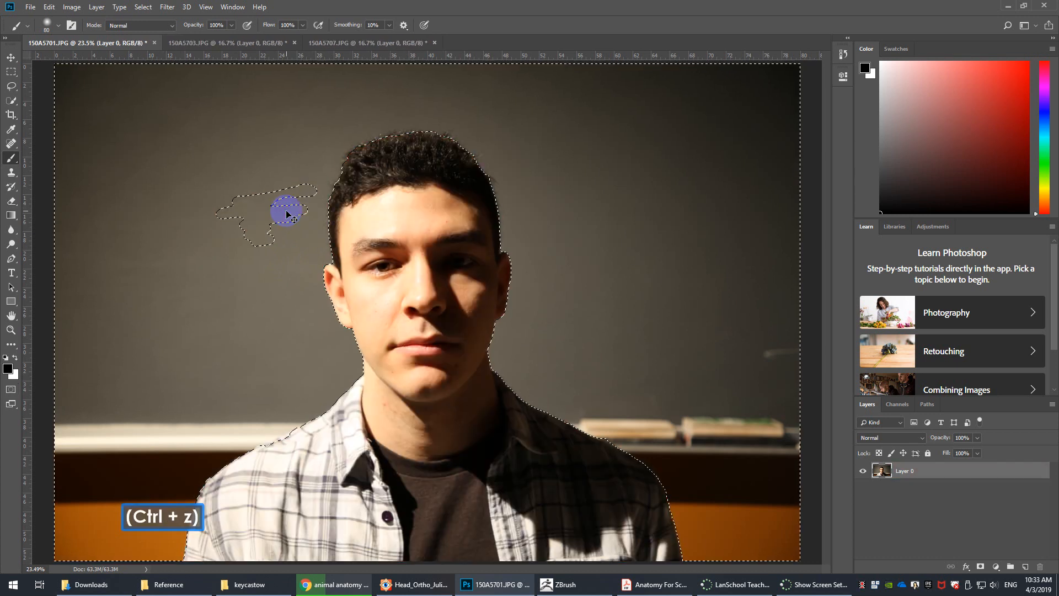
key(ctrl+alt+z)
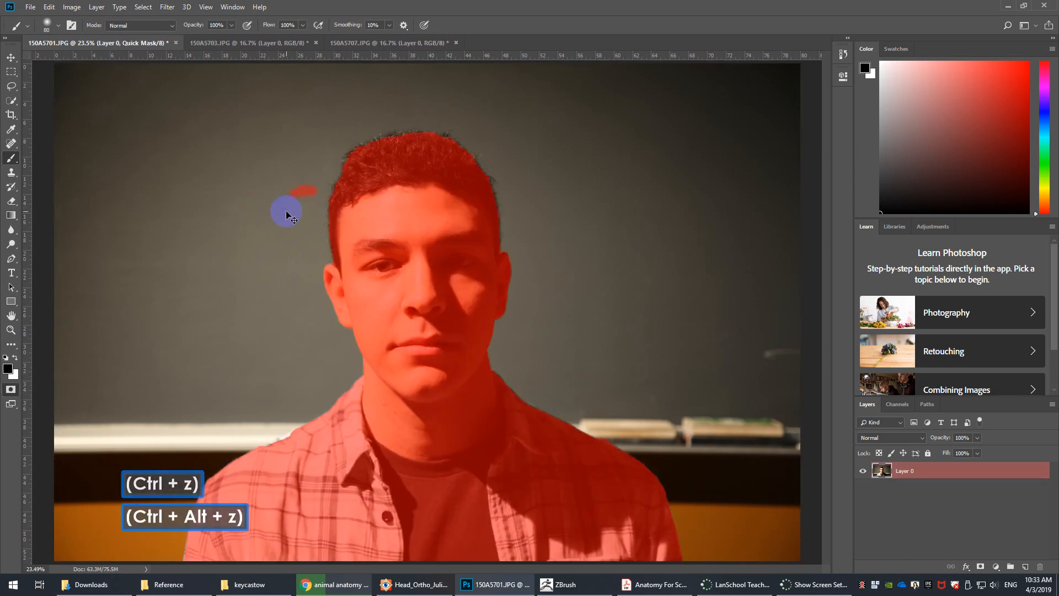
key(q)
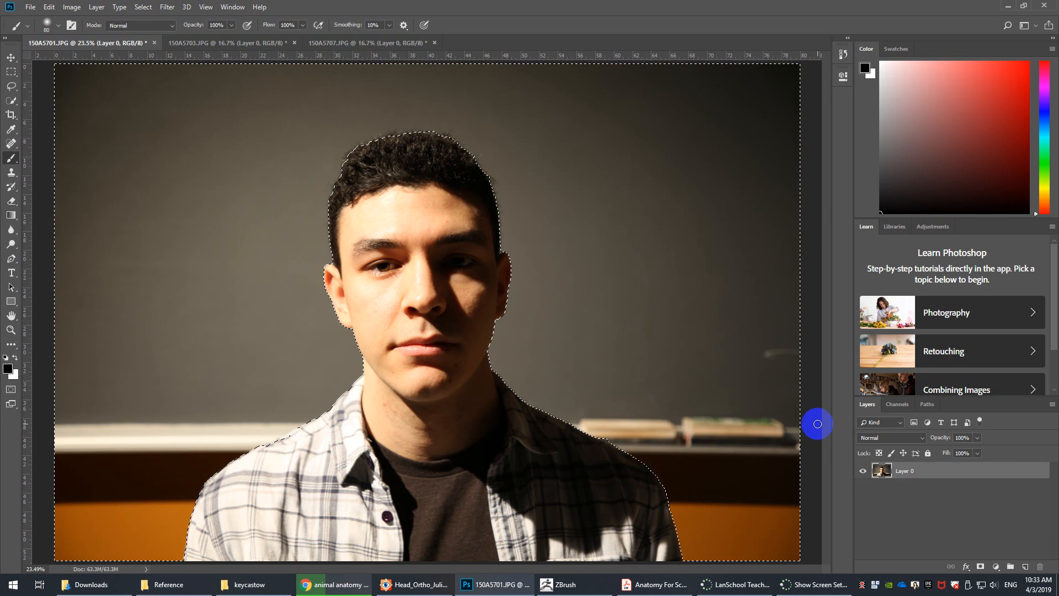
Invert the background selection so the figure is selected and check it as a Quick Mask.
key(ctrl+alt+i)
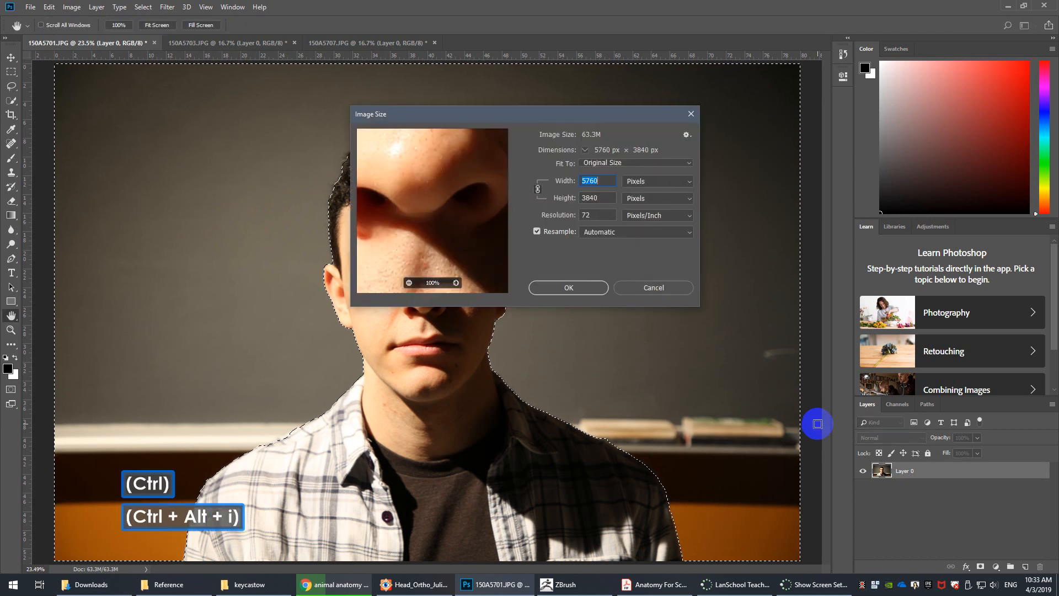
key(Escape)
key(ctrl+shift+i)
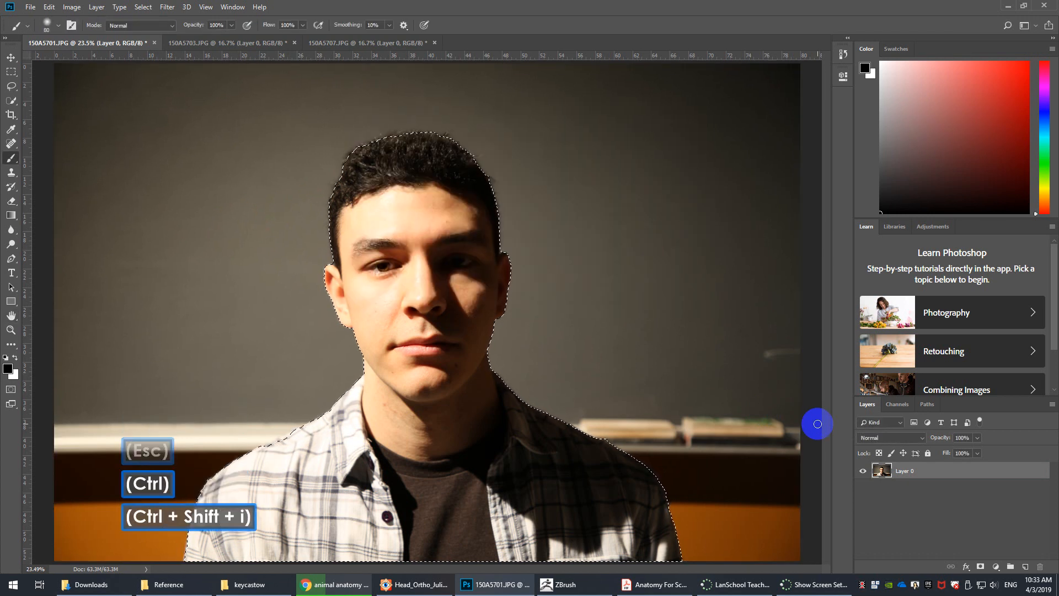
key(q)
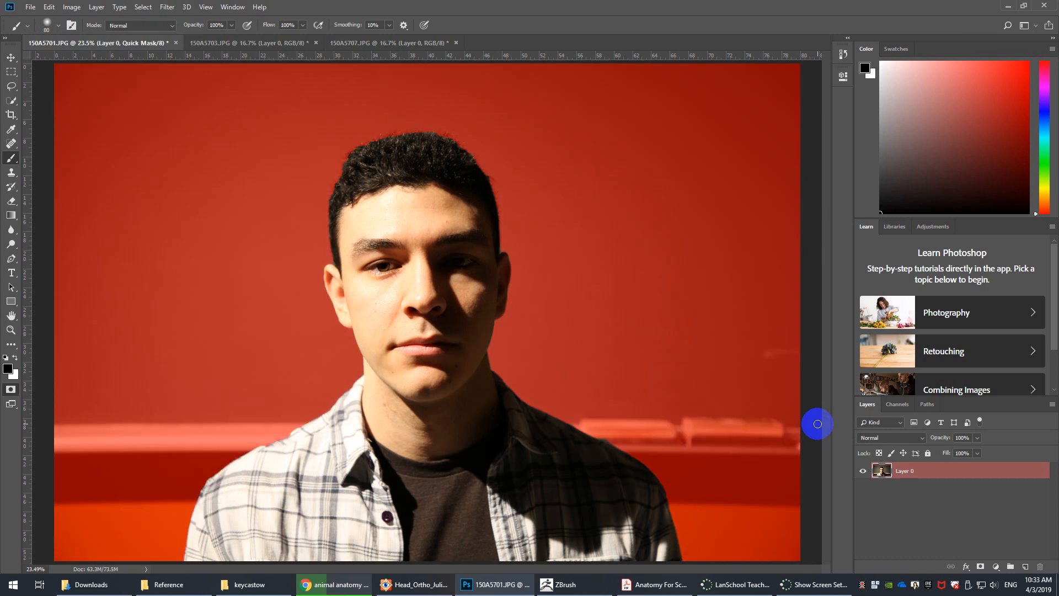
key(q)
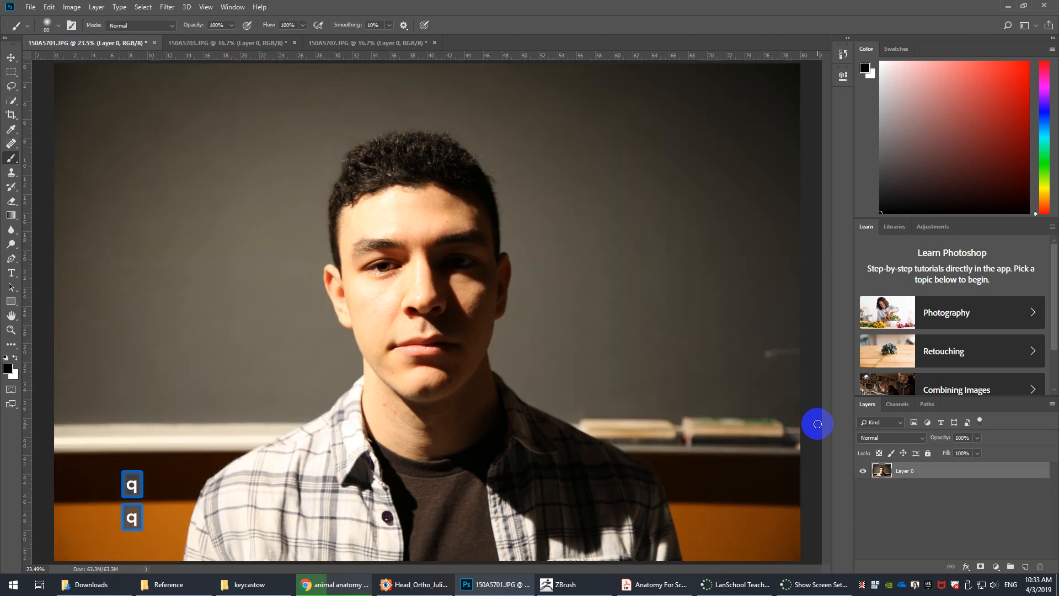
key(q)
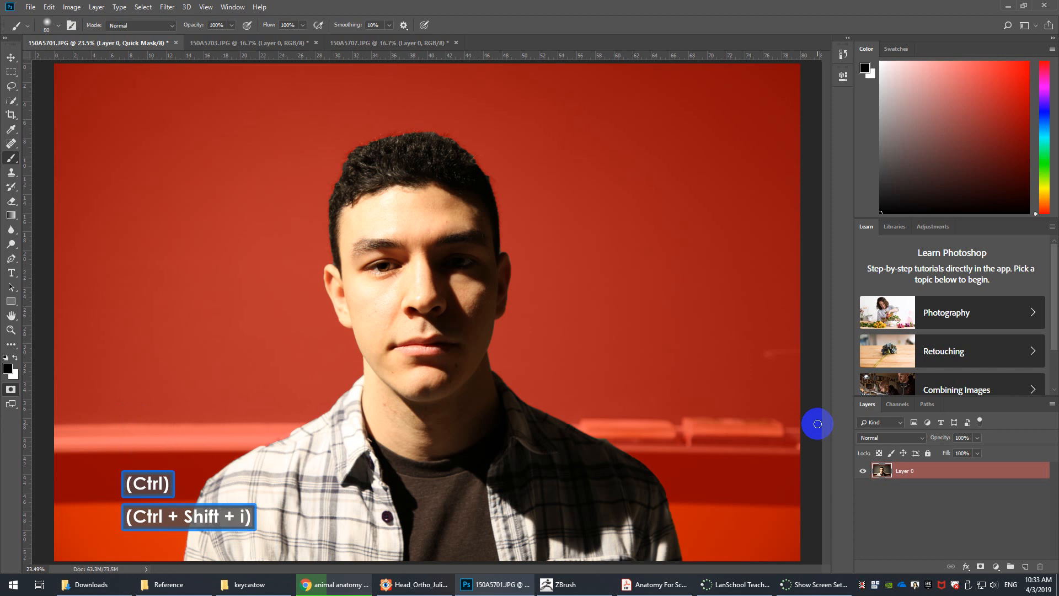
key(q)
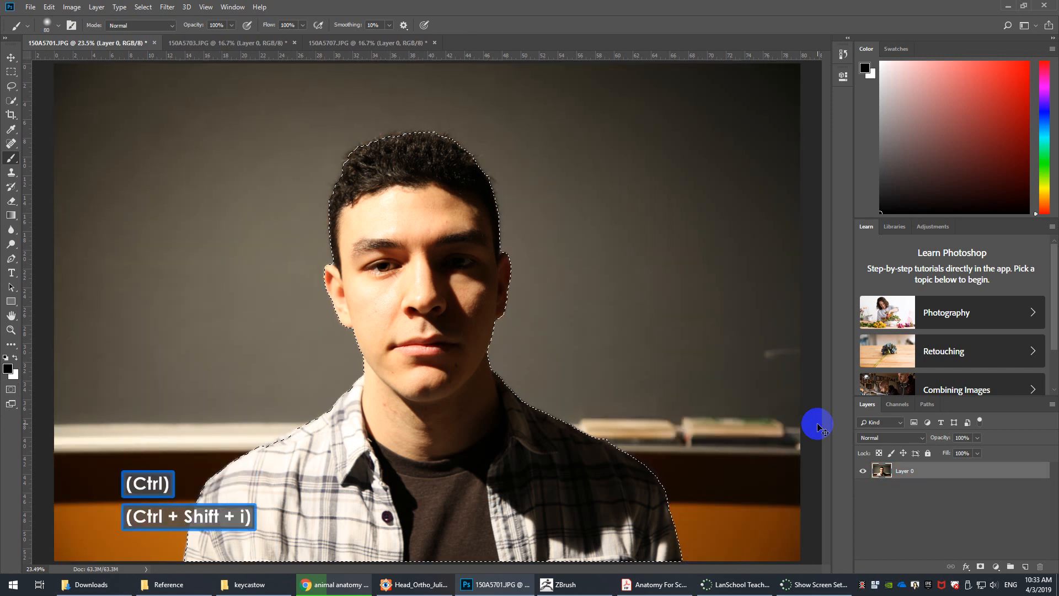
Flip the selection to the background and back to the figure, then add a layer mask that hides the background.
key(ctrl+shift+i)
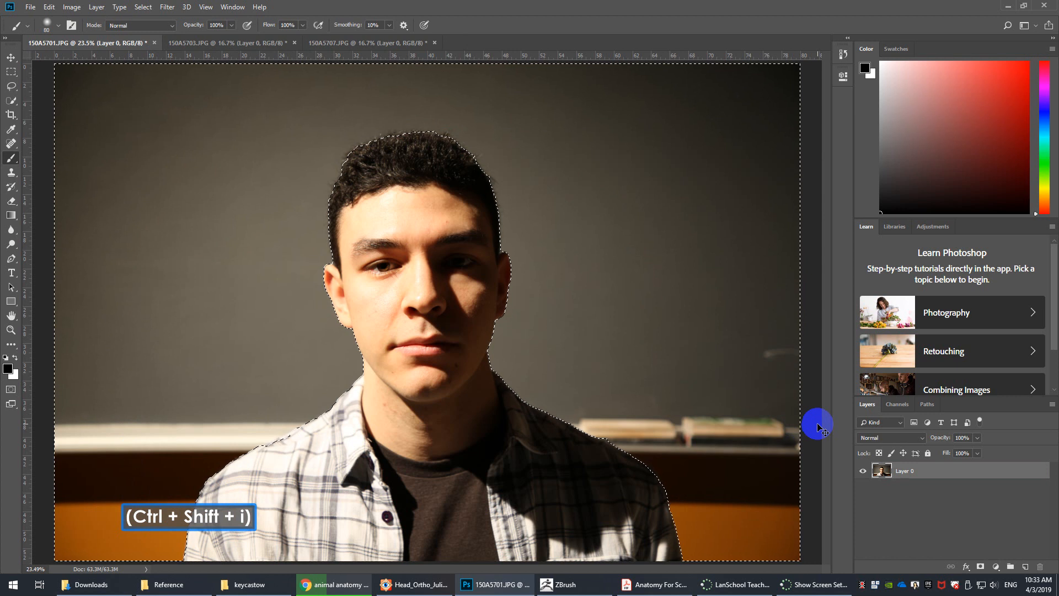
key(ctrl+shift+i)
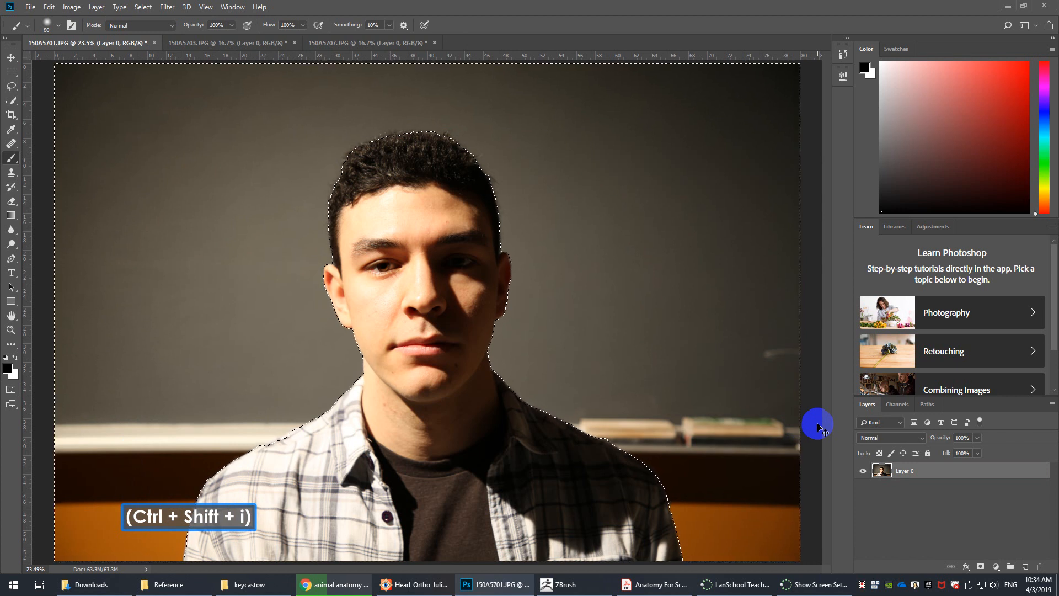
click(980, 567)
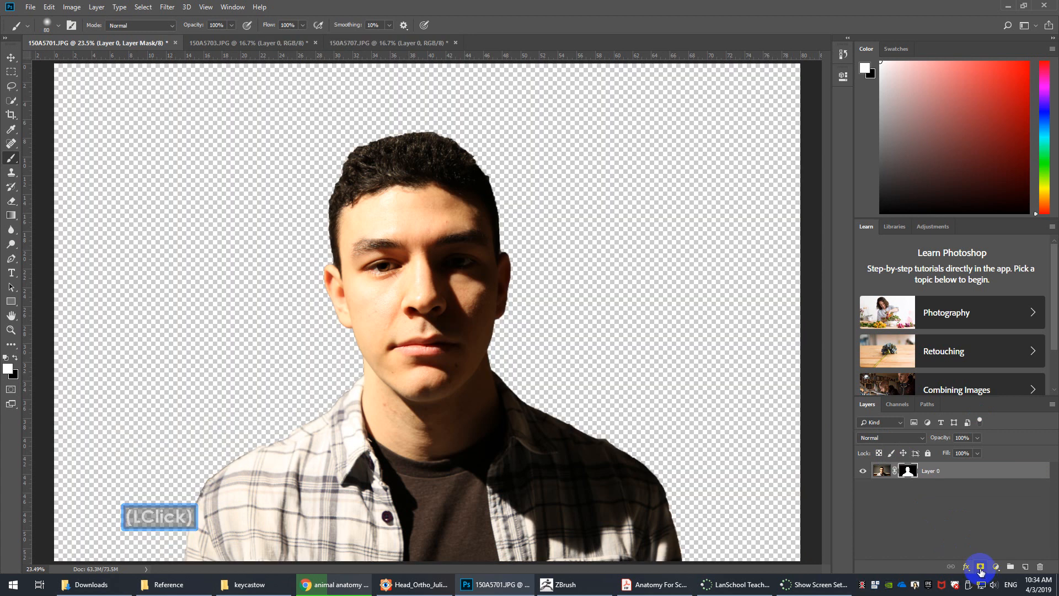
click(908, 471)
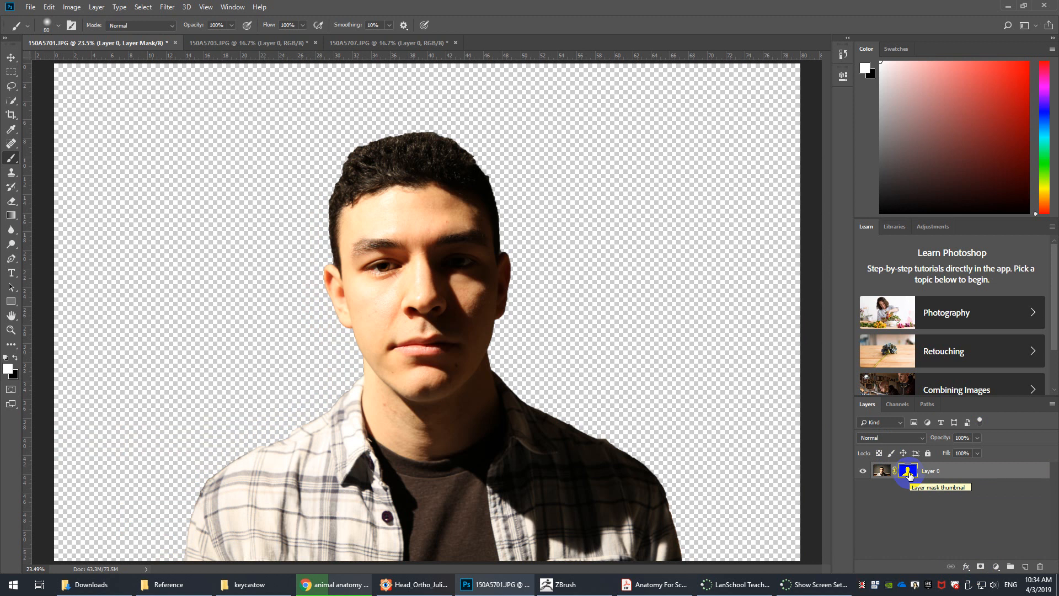
Switch to the profile photo 150A5703.JPG.
click(251, 42)
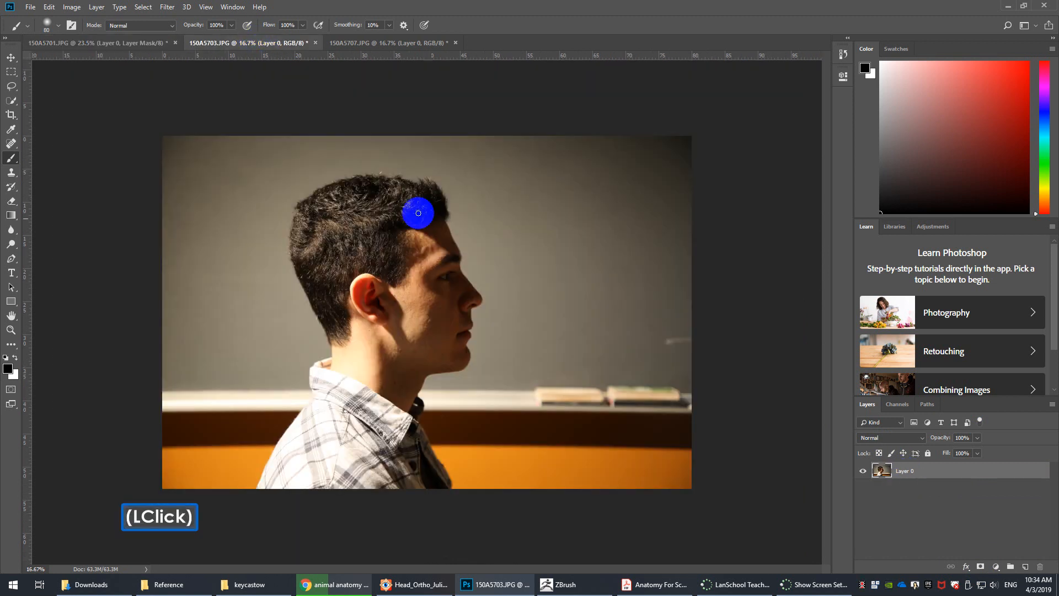
Try a Quick Selection of the background in front of the face and undo it.
key(w)
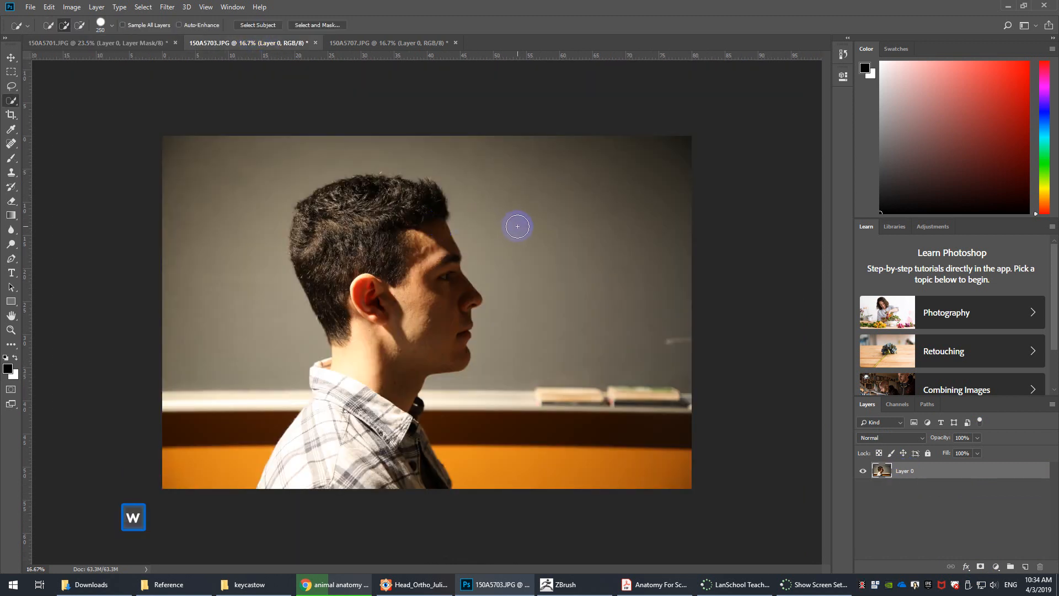
mouse_move(517, 226)
mouse_down()
mouse_move(605, 322)
mouse_move(626, 448)
mouse_move(432, 159)
mouse_up()
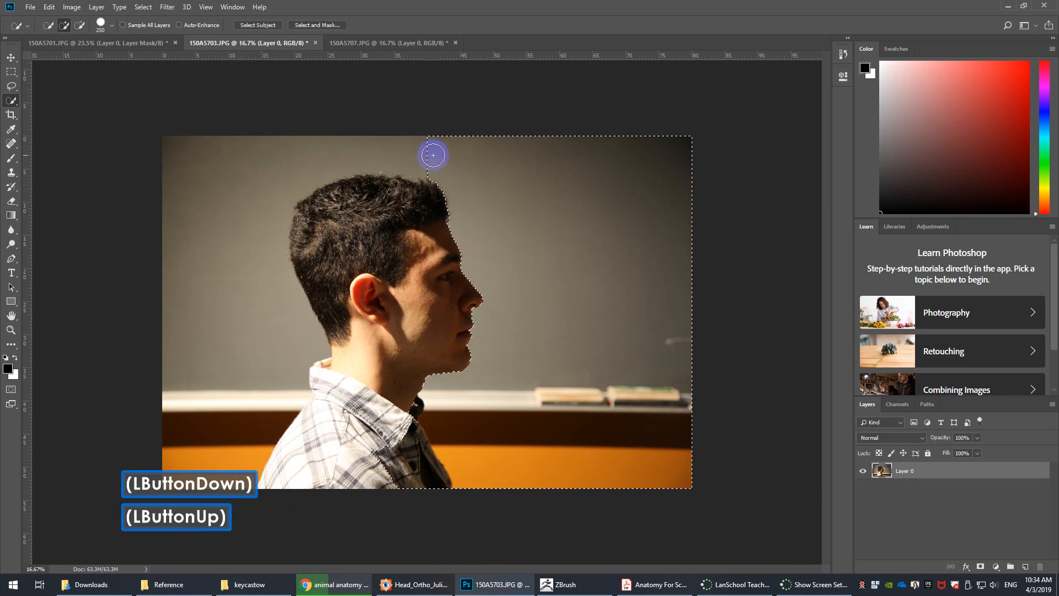
key(ctrl+z)
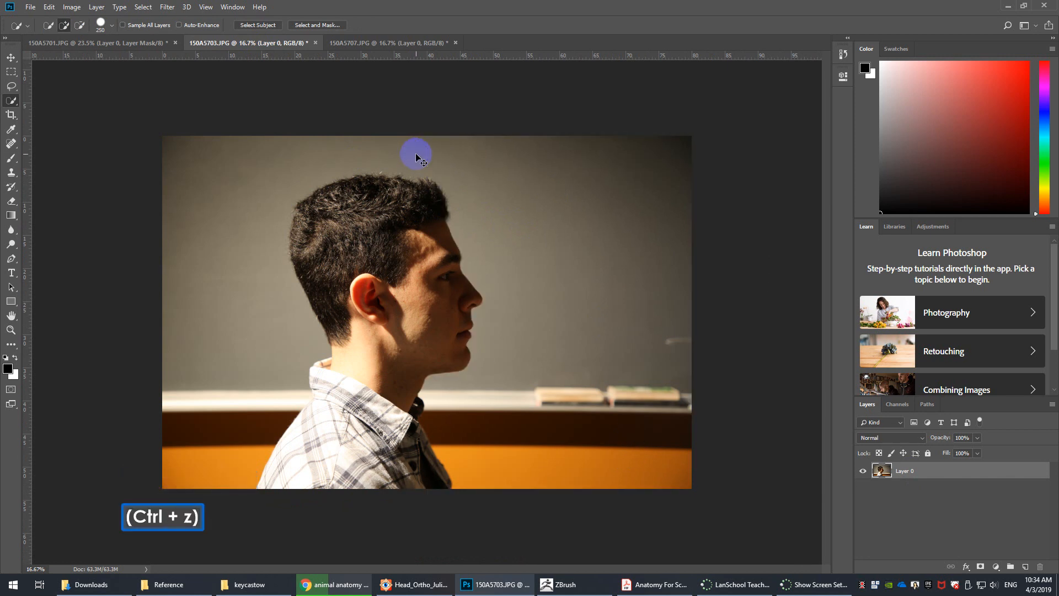
Copy the entire profile photo and paste it as a new layer into 150A5701.JPG.
key(ctrl)
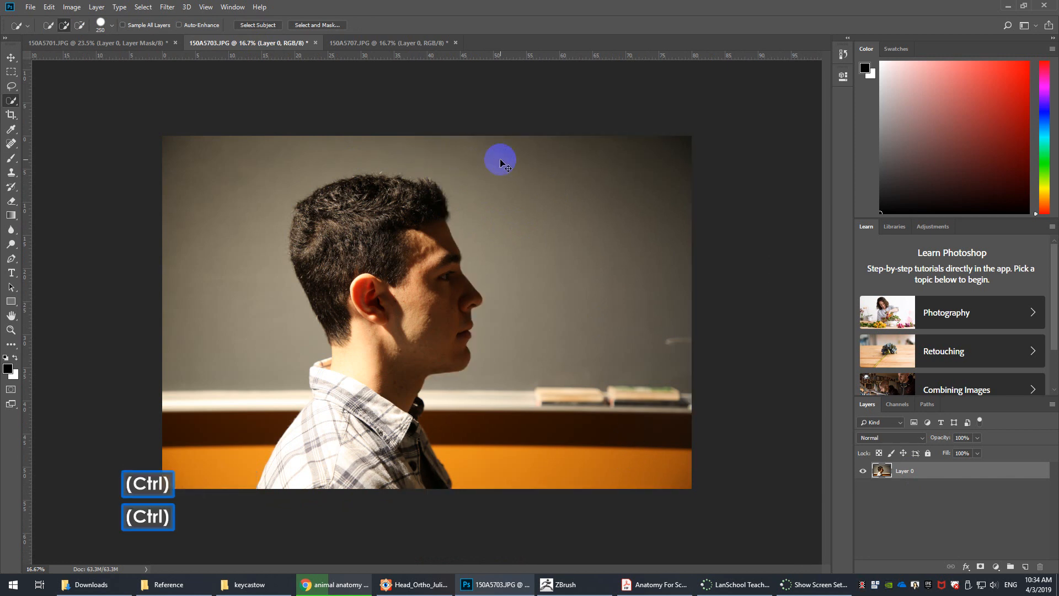
key(ctrl+a)
key(ctrl+c)
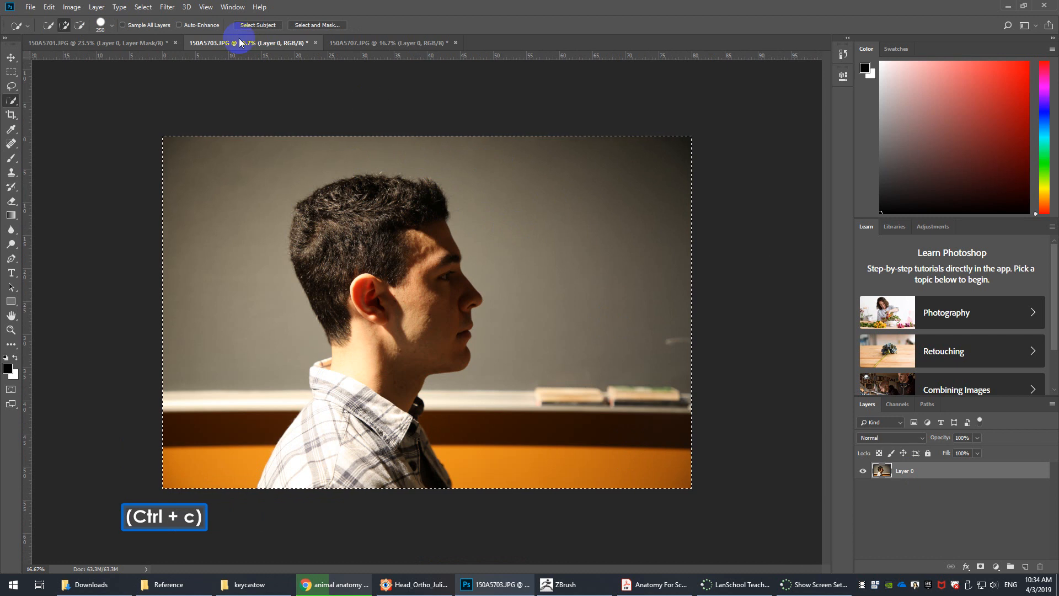
click(154, 44)
key(ctrl+v)
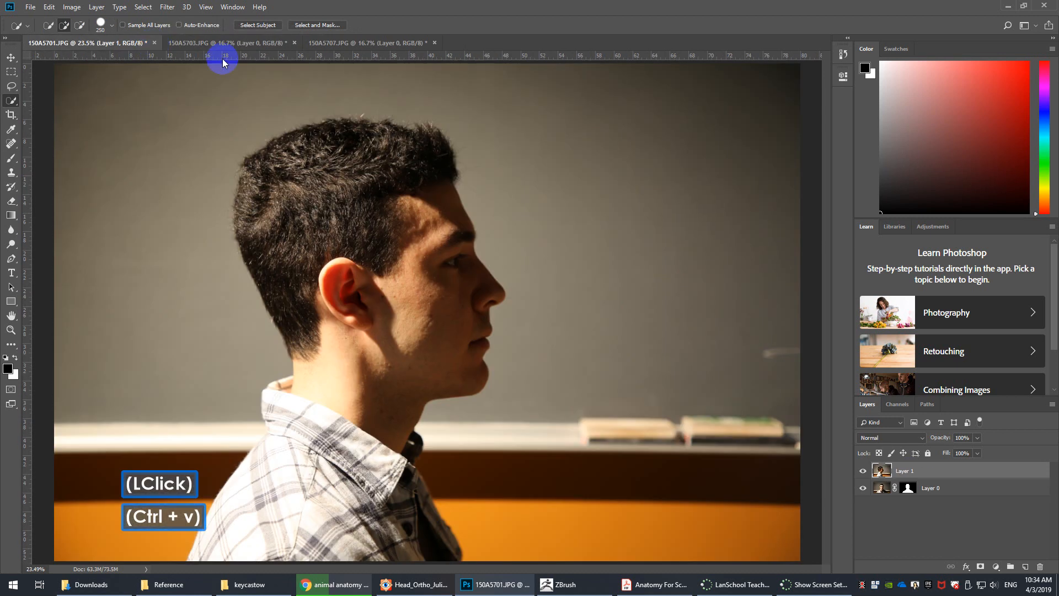
Copy the entire opposite profile photo from 150A5707.JPG and paste it as a new layer into 150A5701.JPG.
click(371, 42)
key(ctrl+a)
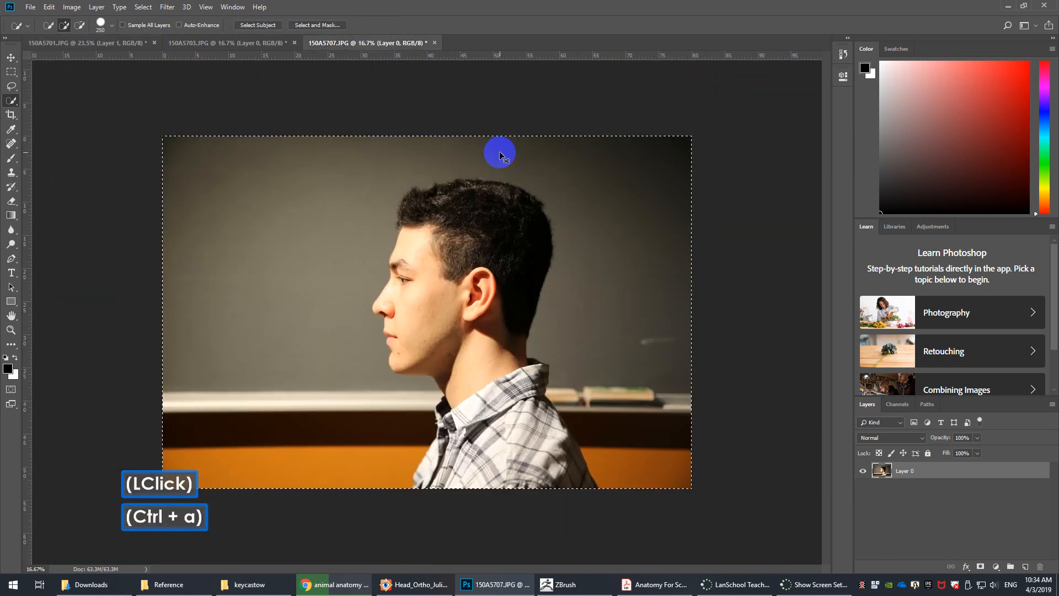
key(ctrl+c)
click(103, 43)
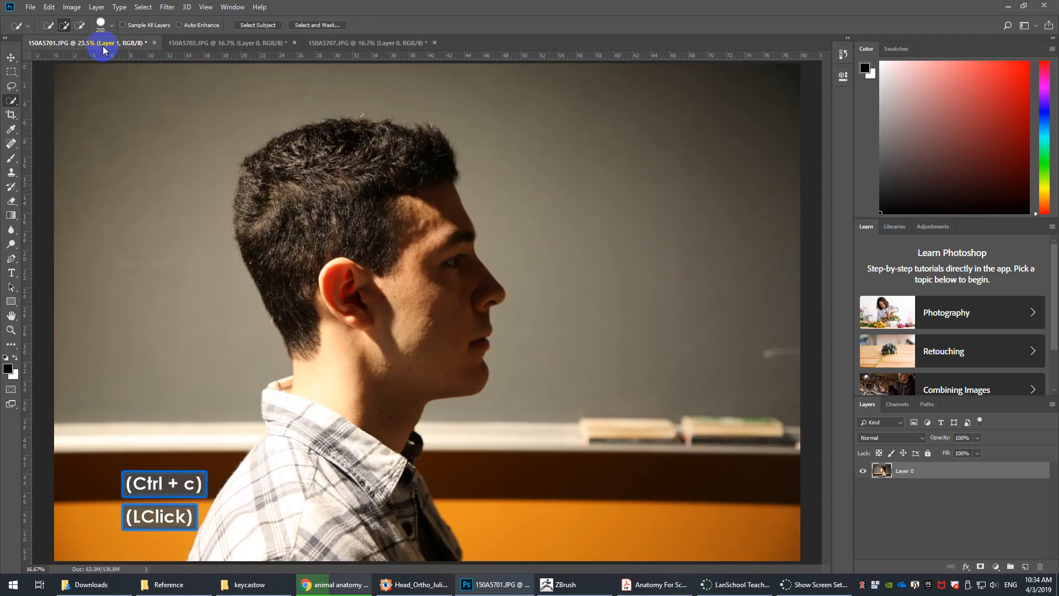
key(ctrl+v)
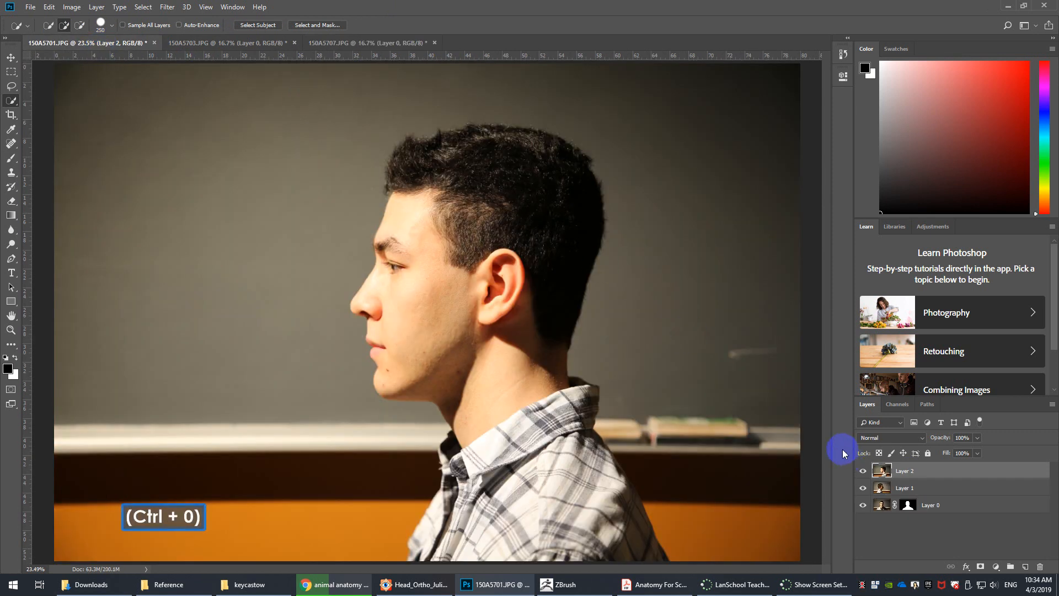
Select the background all around the left-facing profile with Quick Selection.
key(ctrl+minus)
drag(622, 208, 642, 408)
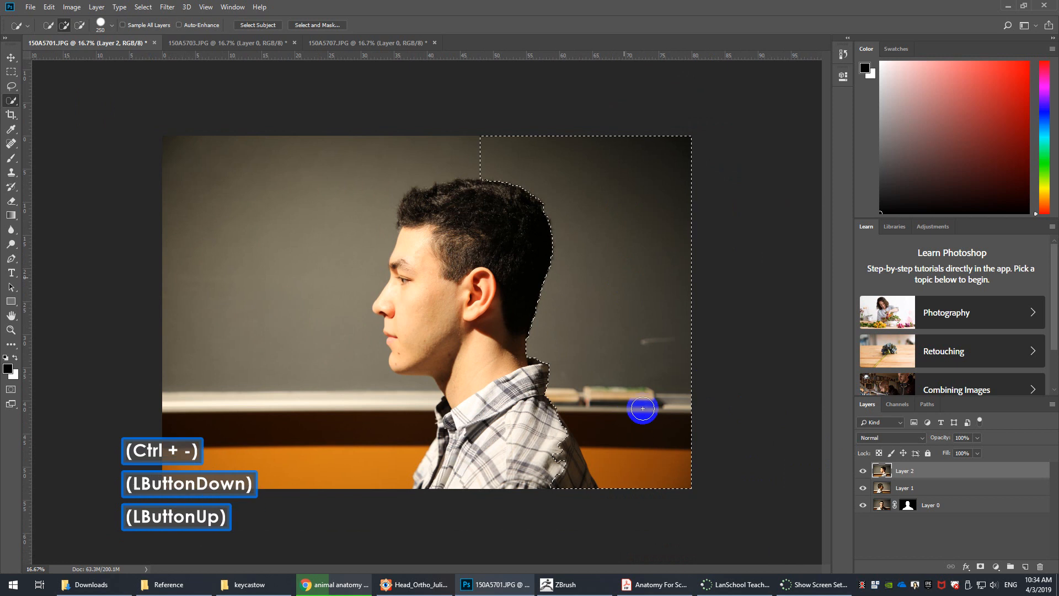
mouse_move(441, 156)
mouse_down()
mouse_move(392, 156)
mouse_move(260, 407)
mouse_move(301, 449)
mouse_up()
shift+click(328, 461)
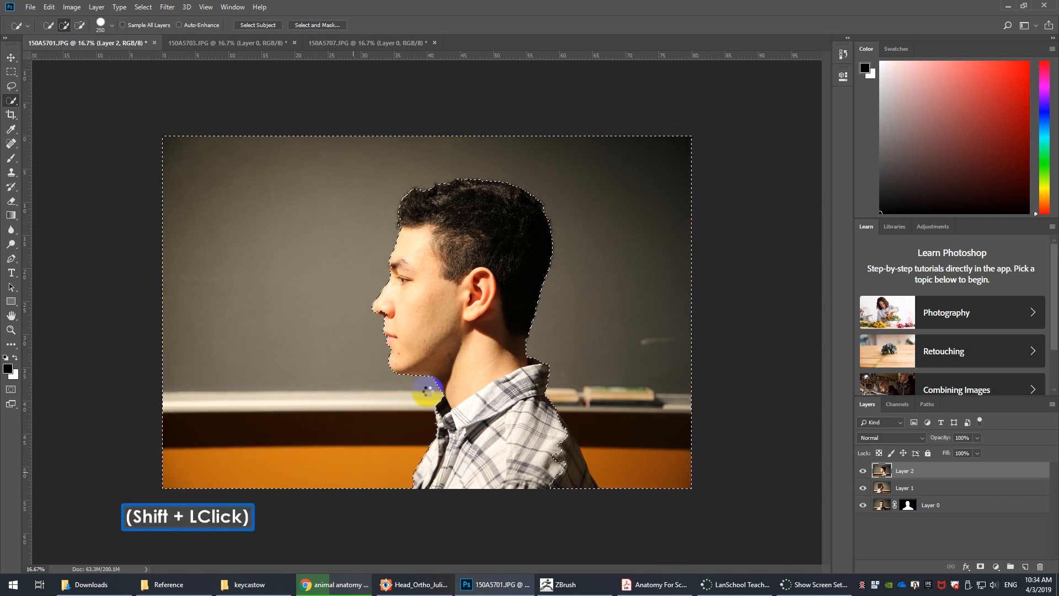
Reduce the selection brush to 175 and subtract the tip and underside of the nose from the background selection.
key(ctrl+equal)
key(ctrl+equal)
key(ctrl+equal)
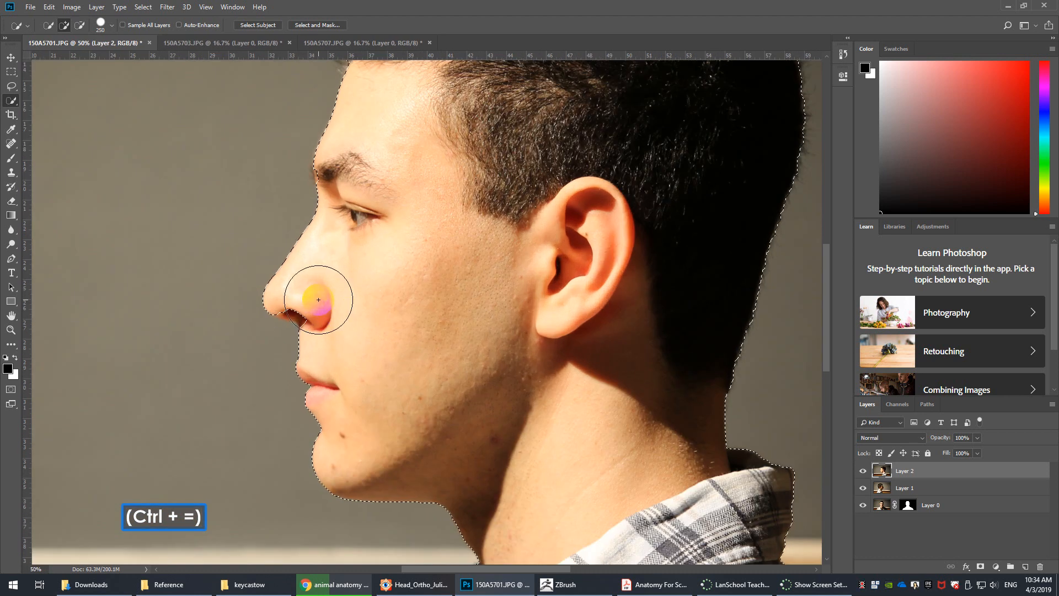
key(bracketleft)
key(bracketleft)
alt+click(299, 295)
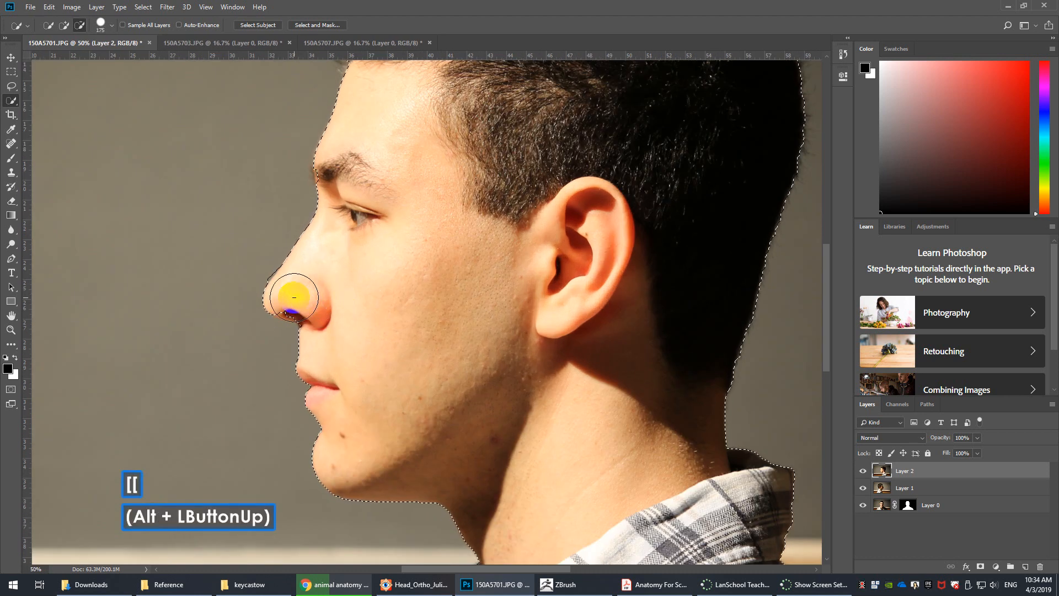
alt+click(287, 297)
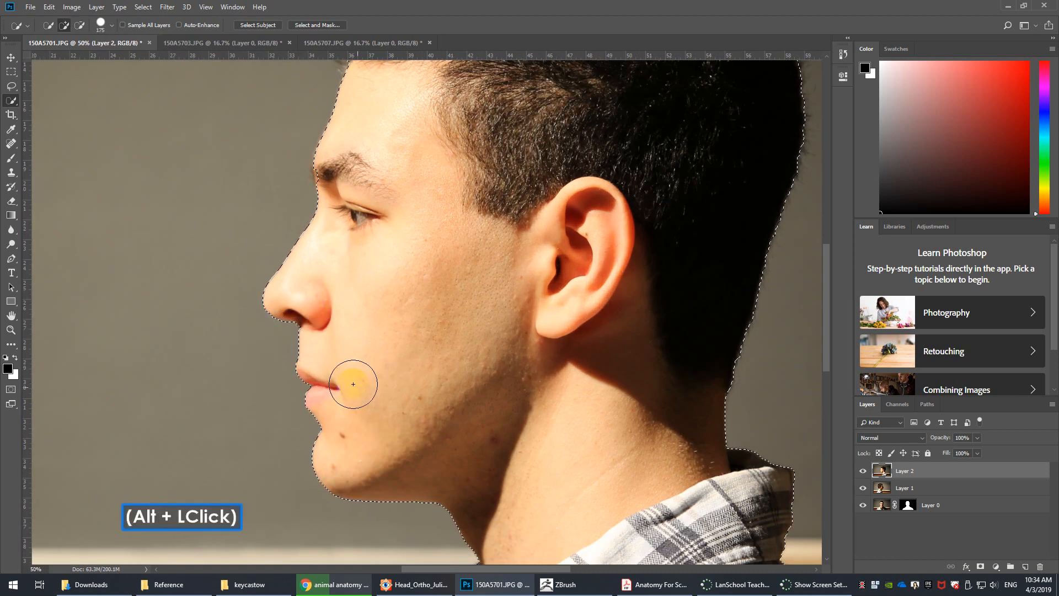
Inspect the selection edge along the hair, neck, collar and plaid shoulder at 50% zoom.
key(space)
drag(433, 283, 428, 432)
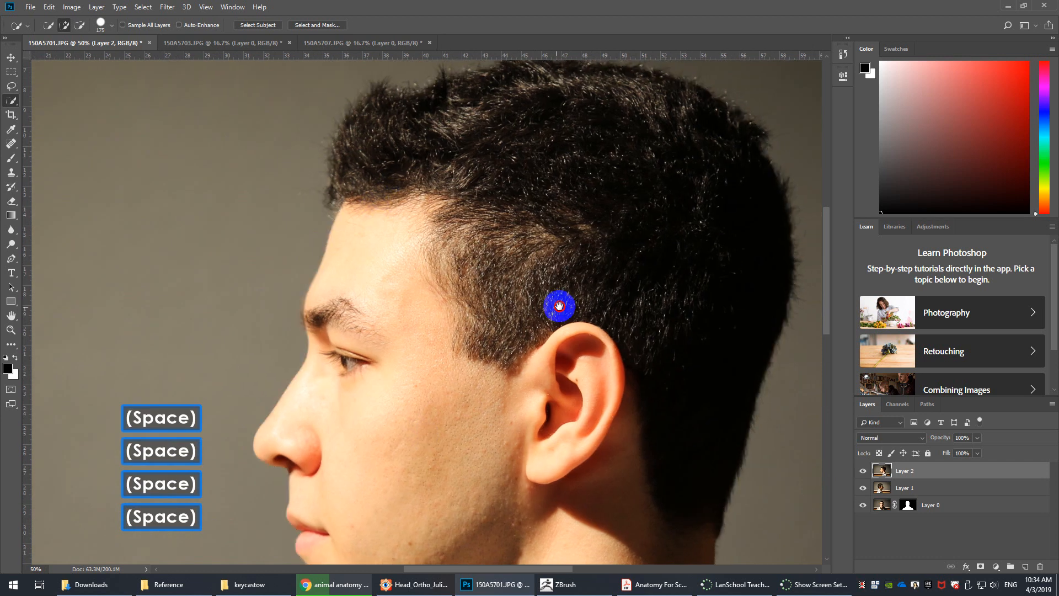
mouse_move(558, 303)
mouse_down()
mouse_move(399, 154)
mouse_move(386, 111)
mouse_up()
drag(422, 494, 392, 380)
drag(539, 445, 473, 293)
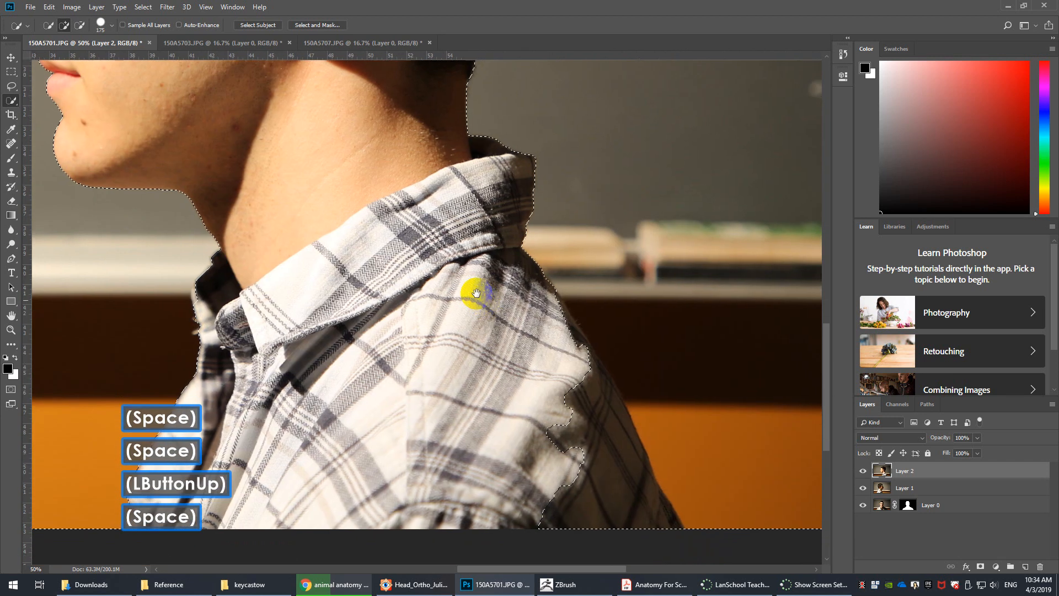
drag(511, 408, 499, 349)
Try to correct the selection edge along the shaded back of the plaid shoulder and undo the stroke.
drag(539, 276, 572, 388)
key(z)
key(ctrl+z)
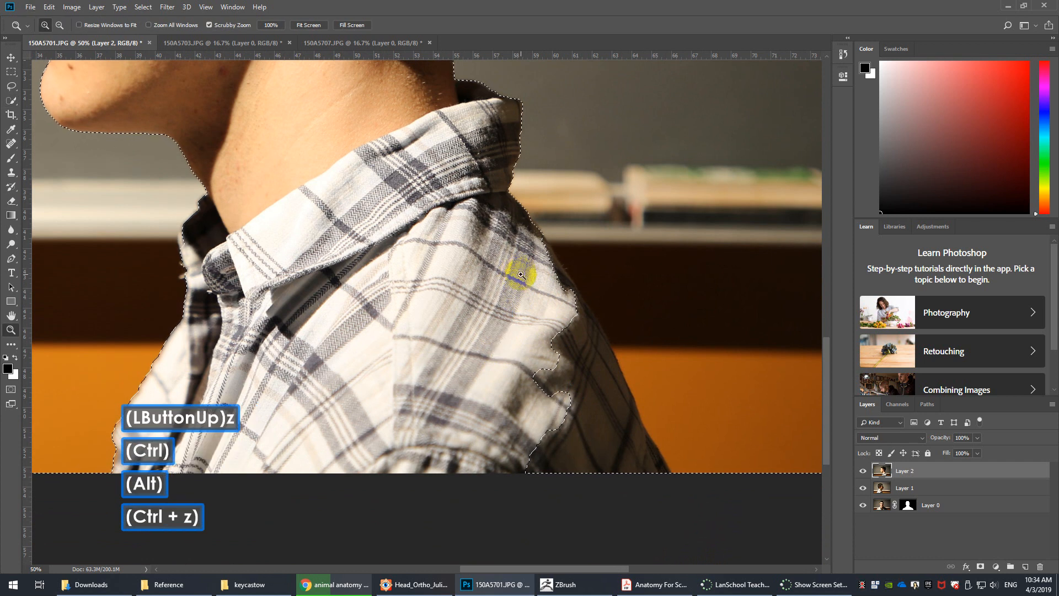
key(ctrl+z)
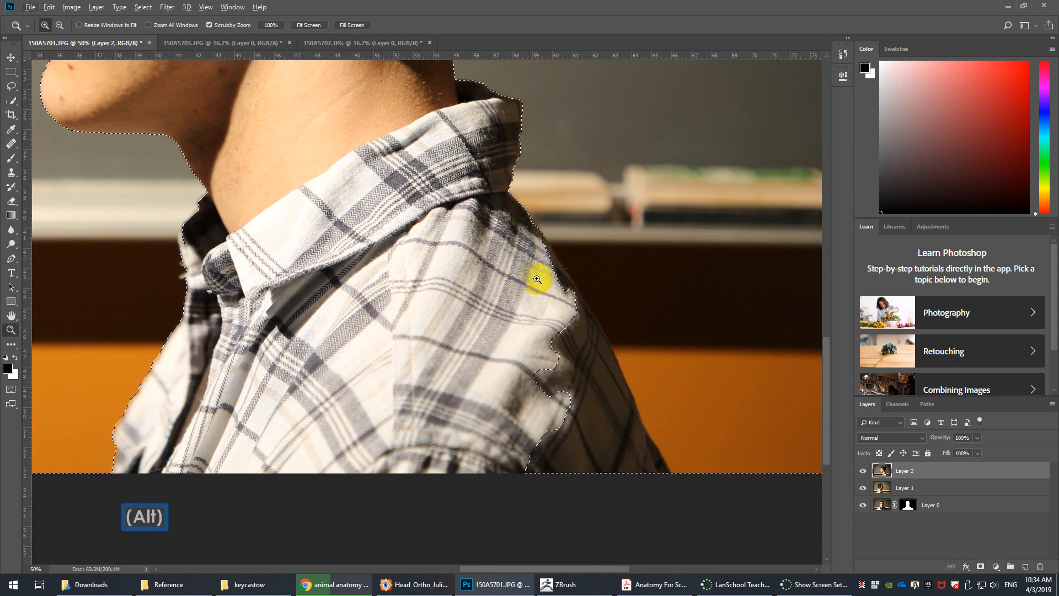
Subtract the shaded back of the plaid shoulder from the background selection with Quick Selection.
key(w)
click(540, 278)
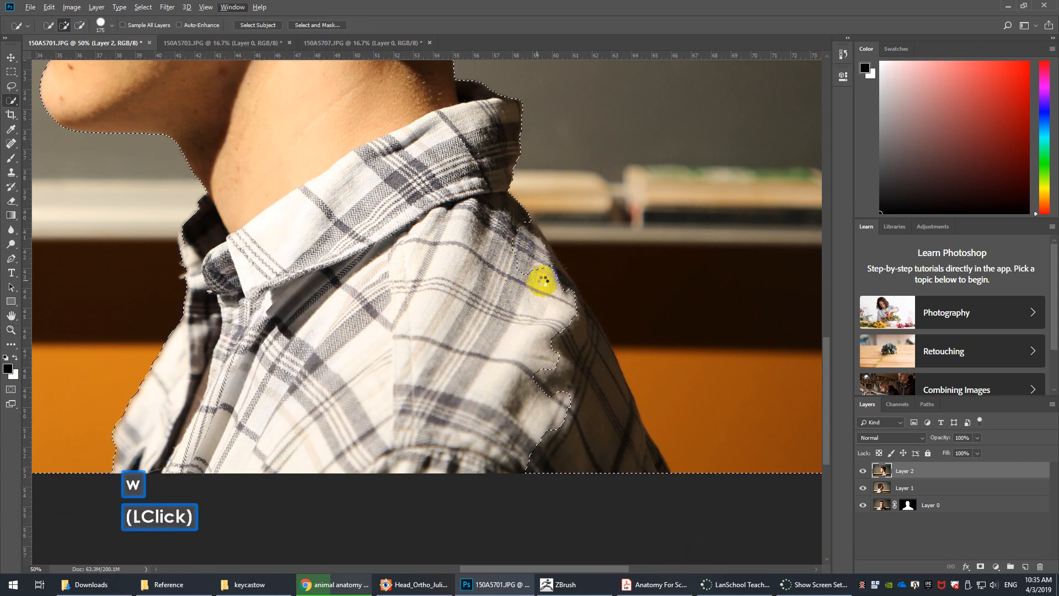
key(ctrl+z)
mouse_move(542, 278)
alt+mouse_down()
mouse_move(597, 505)
mouse_move(571, 343)
alt+mouse_up()
alt+click(567, 320)
key(space)
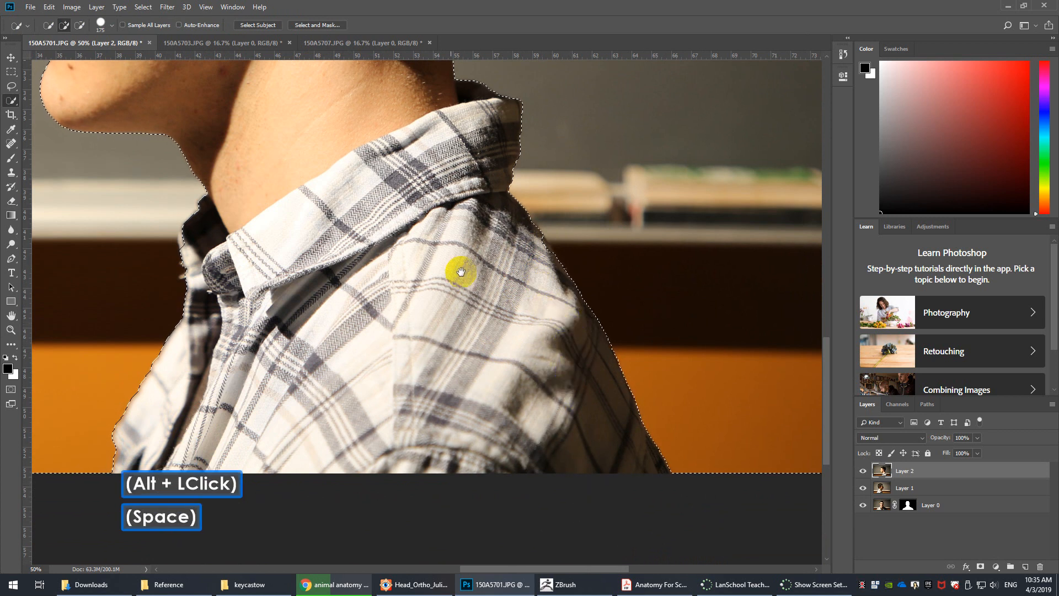
drag(461, 267, 534, 472)
key(ctrl+0)
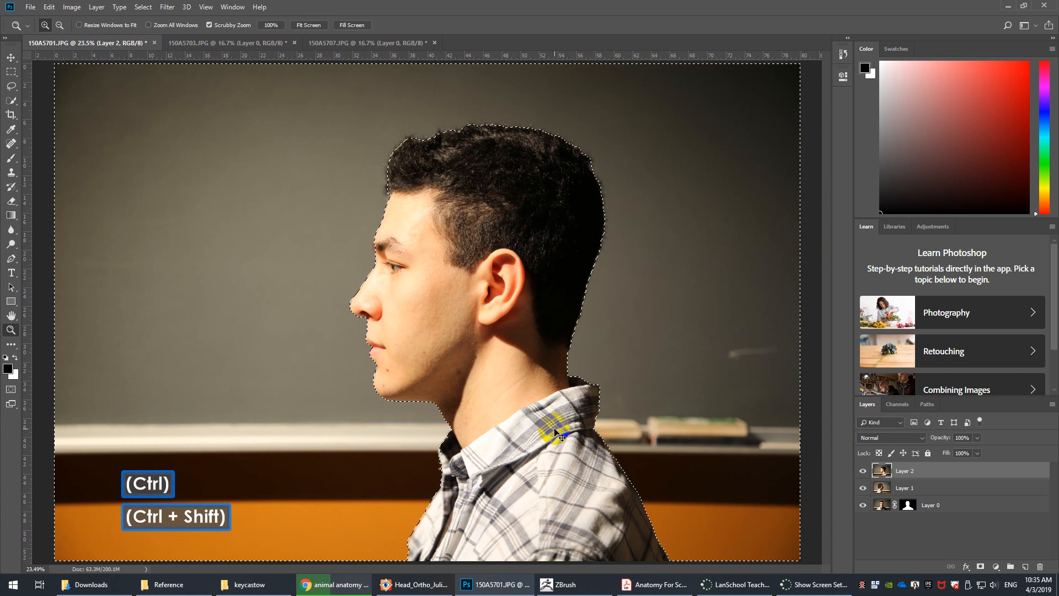
Invert the selection to the left-facing profile and add it as a layer mask on Layer 2.
key(ctrl+shift+k)
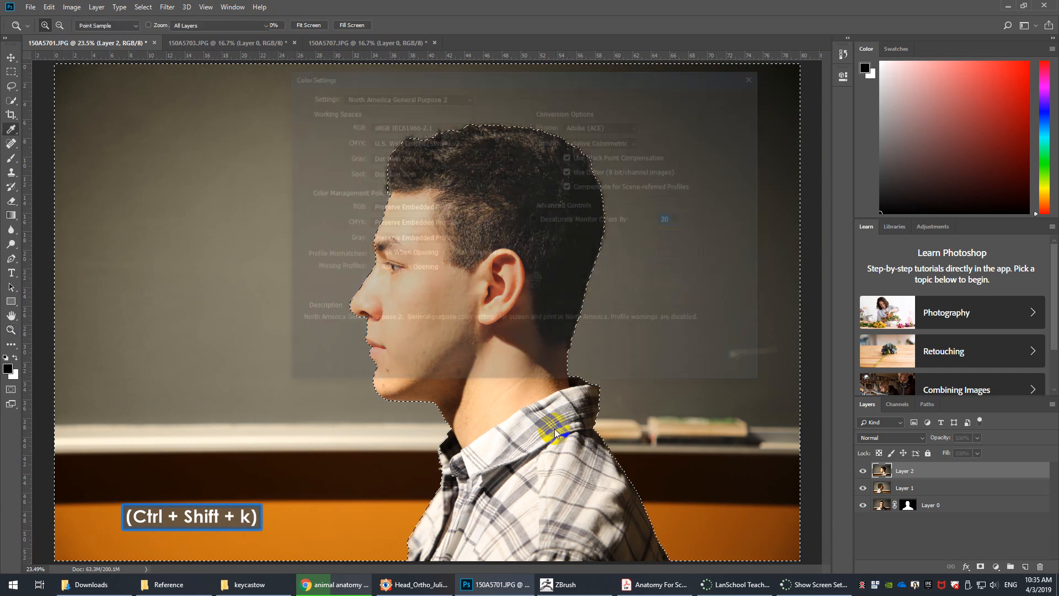
key(Escape)
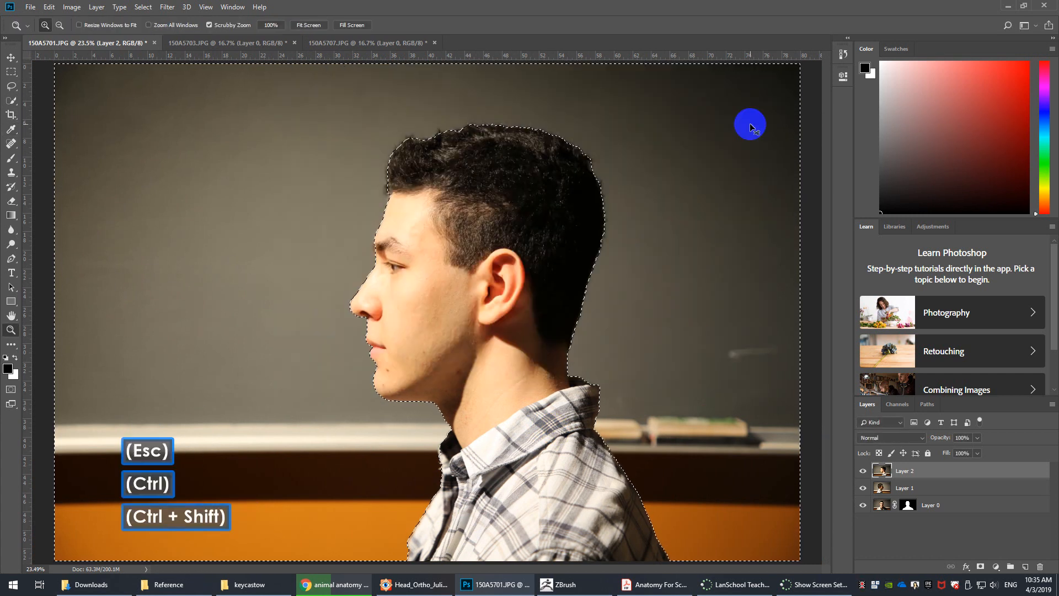
key(ctrl+shift+i)
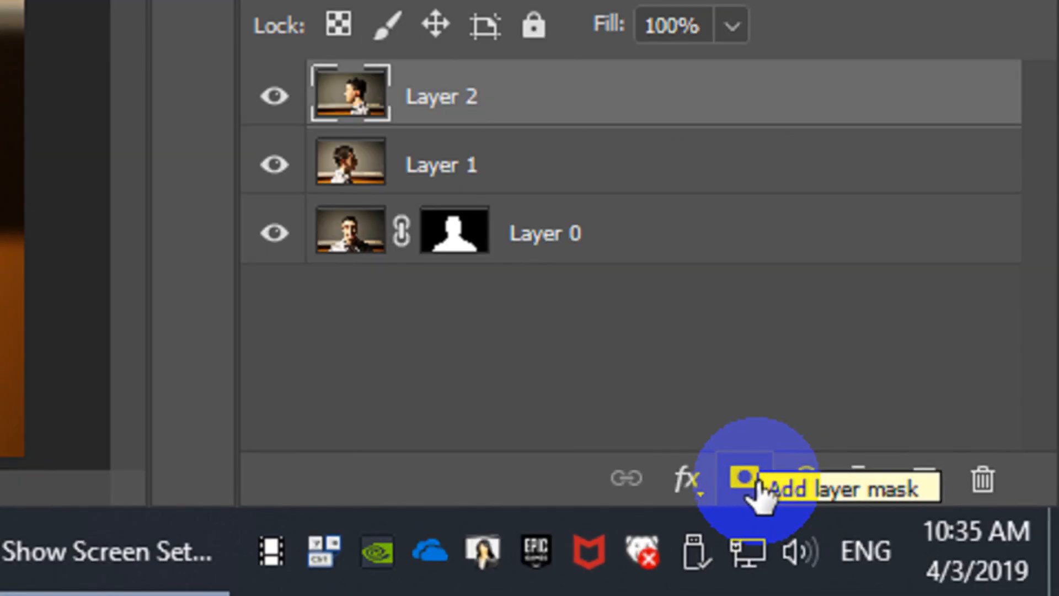
click(745, 479)
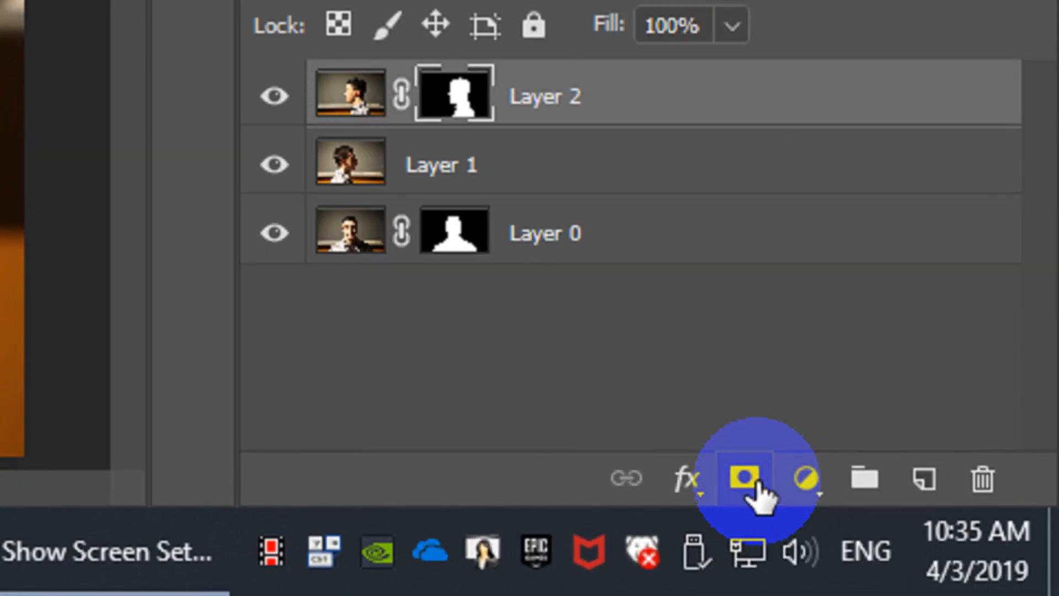
Hide Layer 2 and select the chalkboard background around the right-facing profile on Layer 1 with Quick Selection.
key(F5)
click(905, 488)
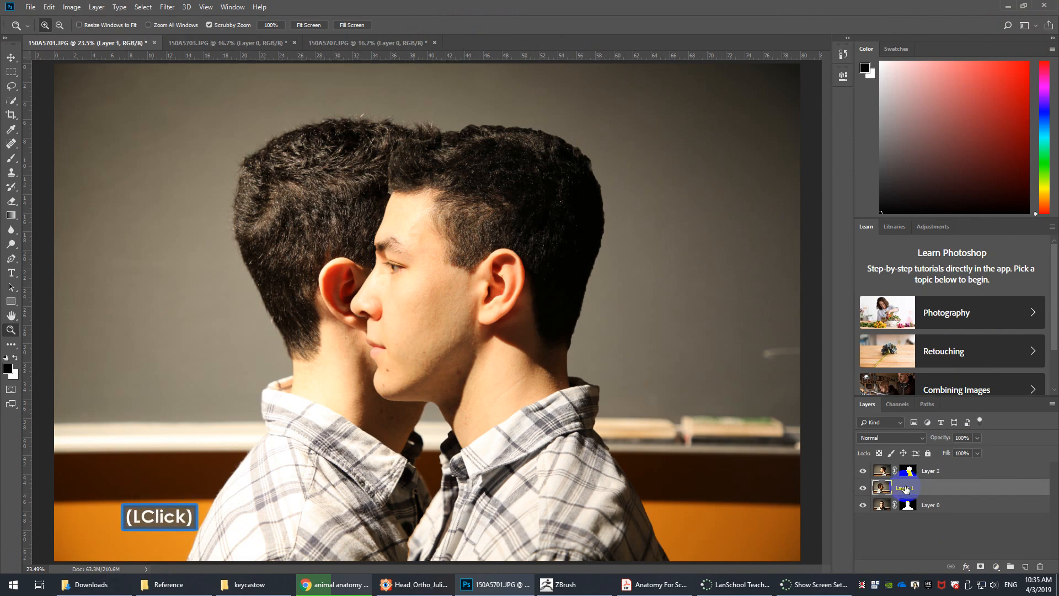
click(864, 473)
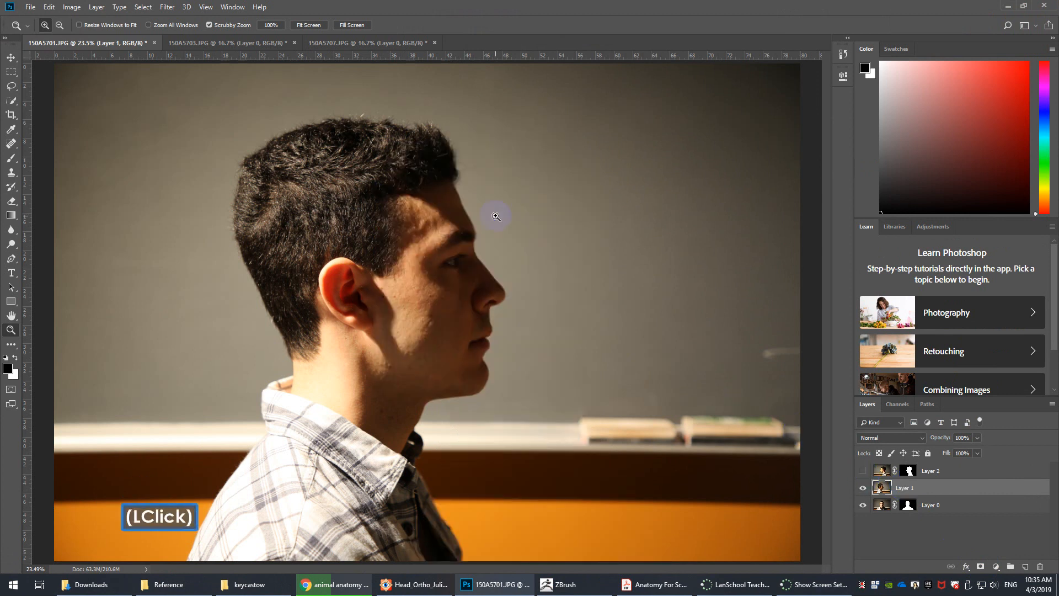
key(w)
click(552, 220)
drag(624, 191, 664, 496)
drag(461, 91, 74, 126)
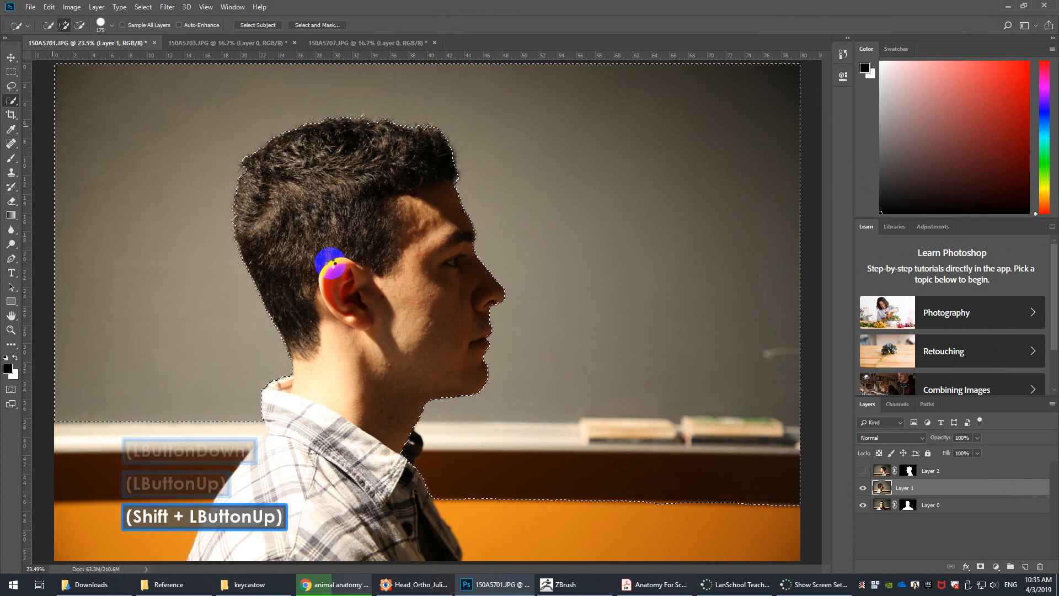
Extend the background selection over the chalk ledge and orange wall on both sides of the plaid shirt.
key(ctrl+0)
key(ctrl+minus)
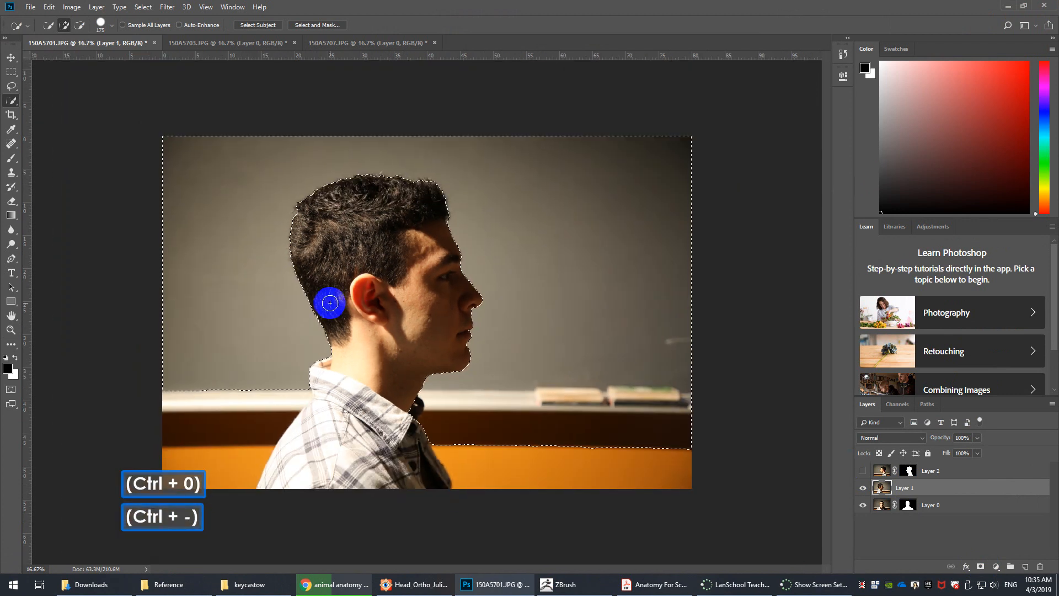
key(alt)
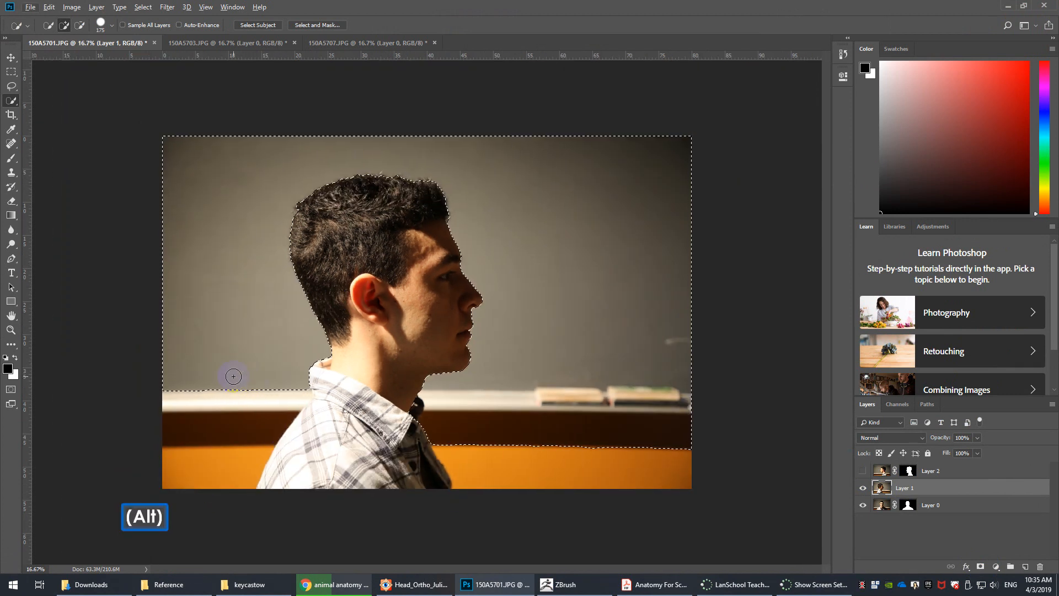
drag(229, 373, 232, 503)
drag(548, 552, 484, 456)
alt+click(422, 521)
drag(423, 521, 412, 406)
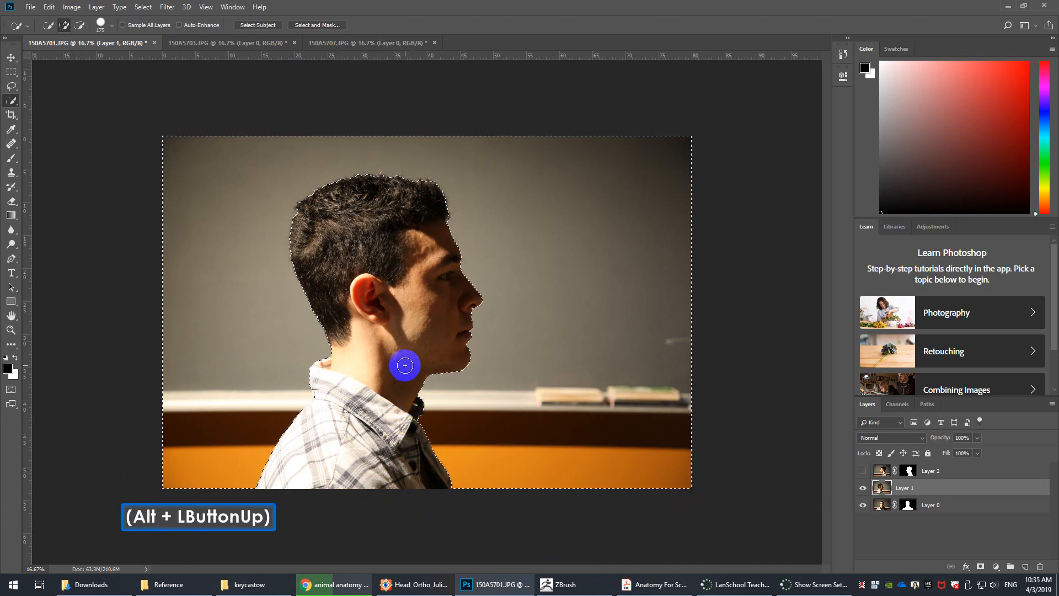
Inspect the selection edge along the right-facing profile's face and hair at up to 50% zoom.
key(space)
drag(490, 359, 499, 371)
key(ctrl+equal)
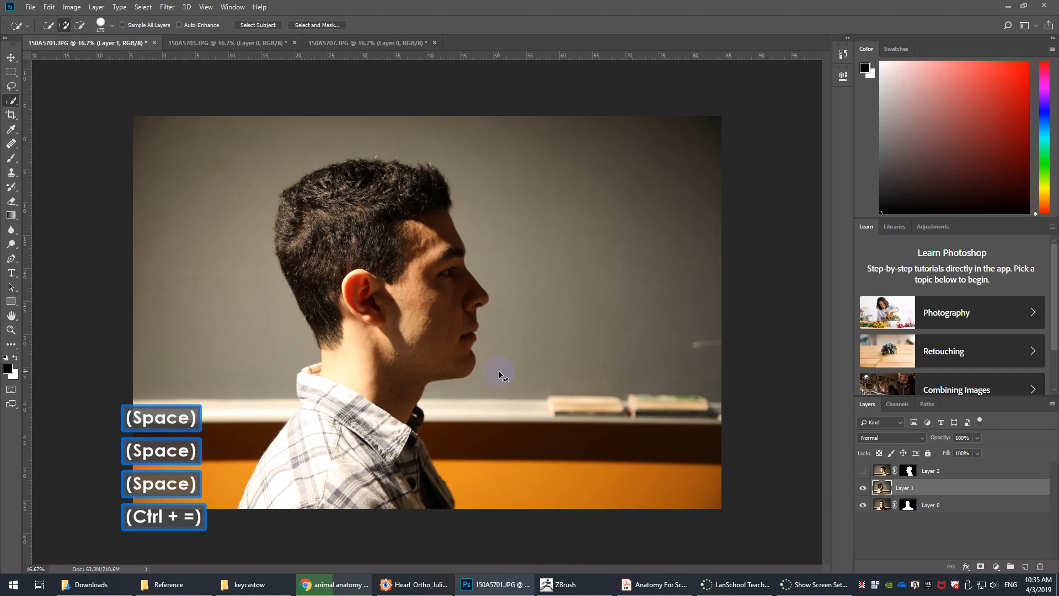
key(space)
drag(497, 333, 451, 367)
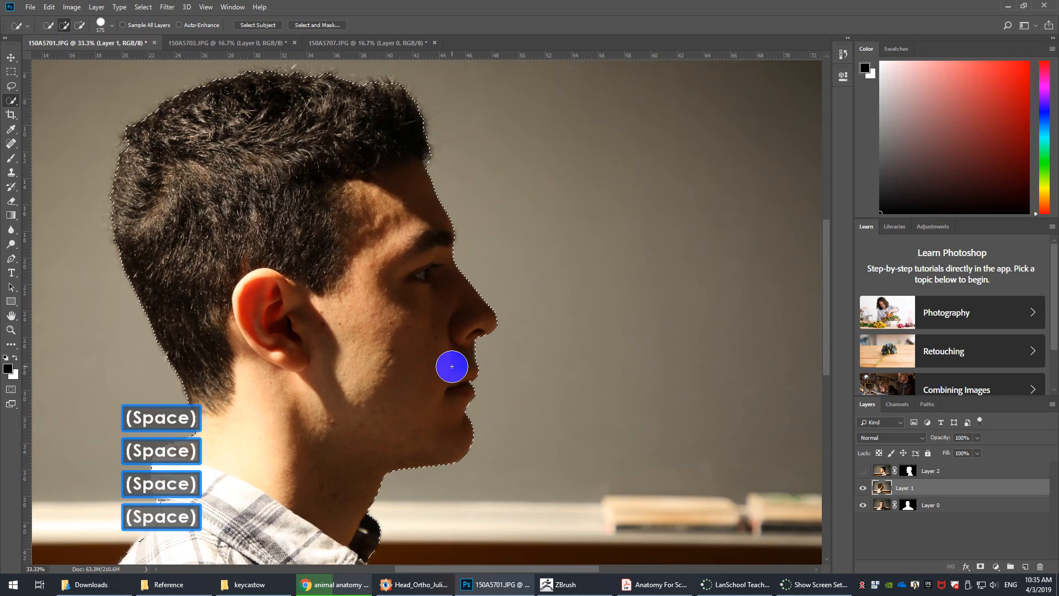
key(ctrl+equal)
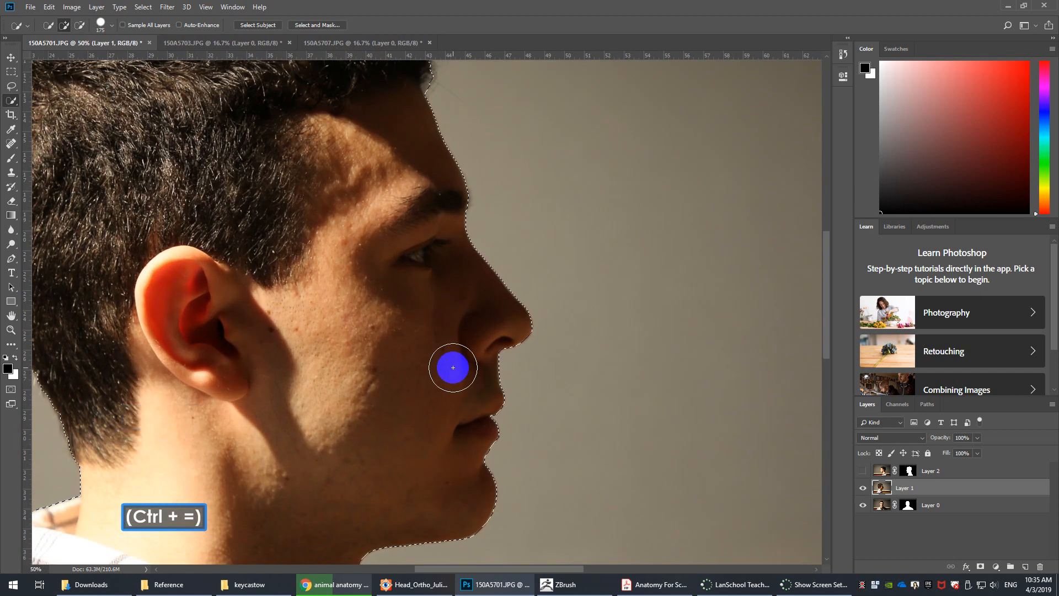
key(ctrl)
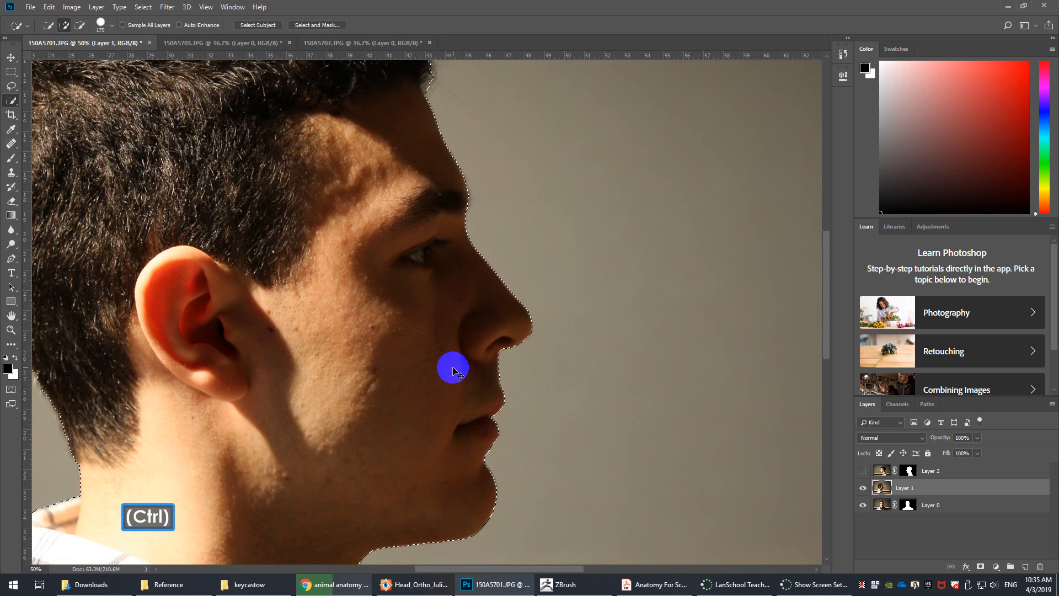
key(ctrl+h)
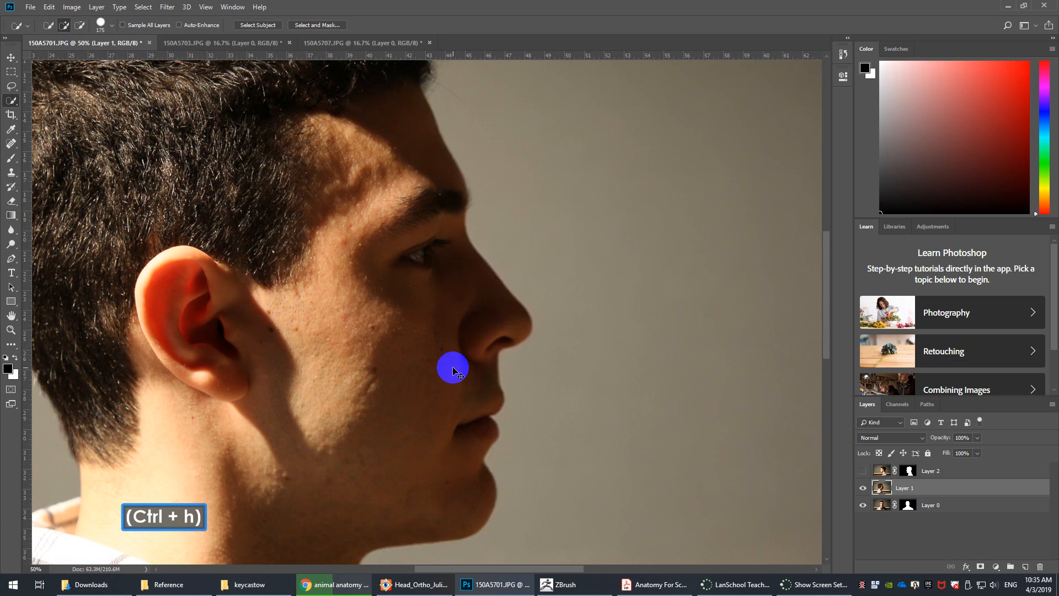
key(space)
drag(453, 368, 582, 466)
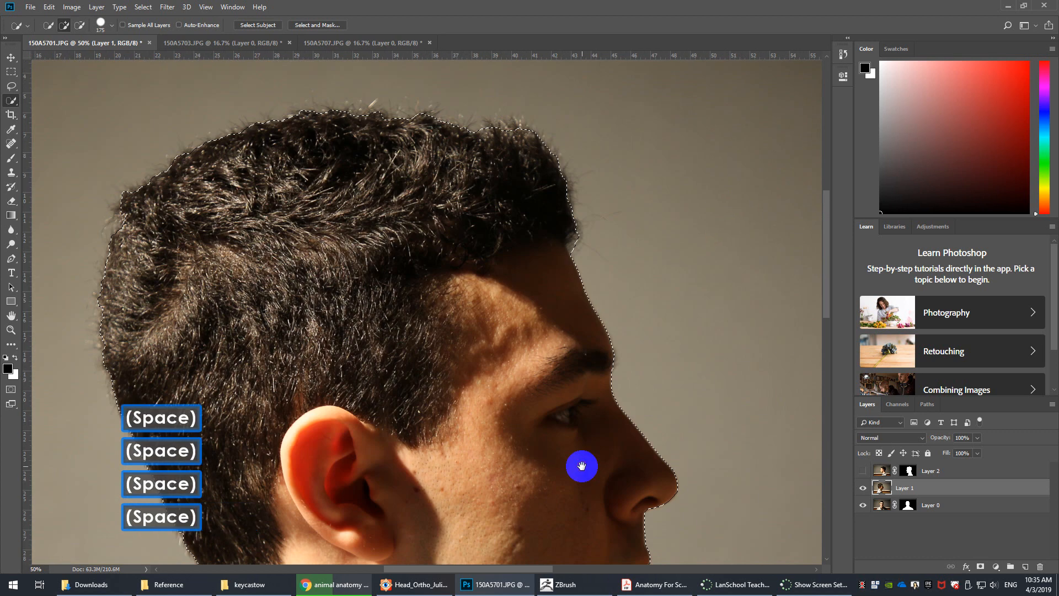
key(ctrl+minus)
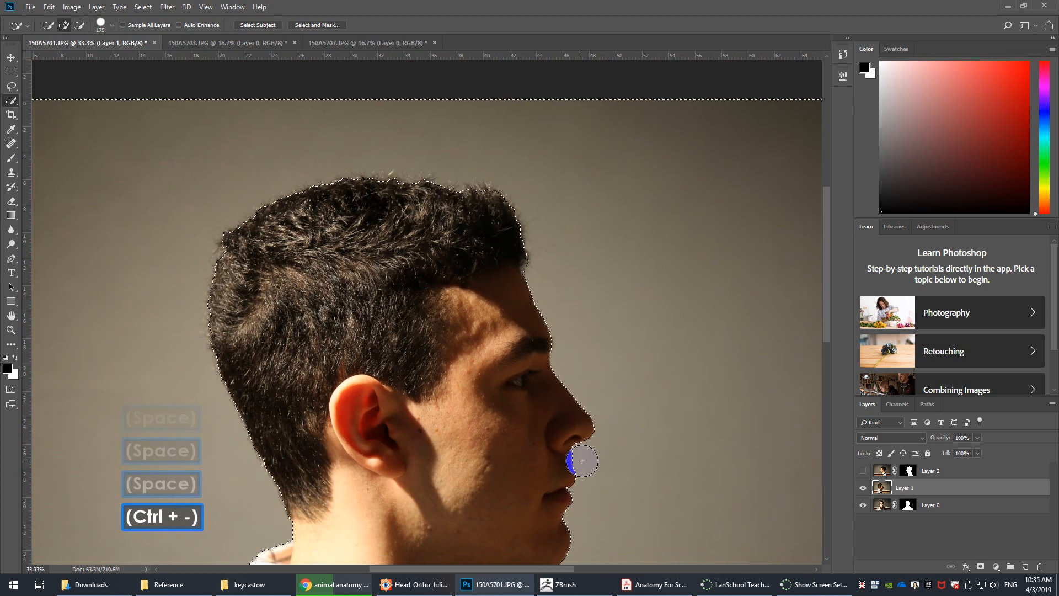
key(ctrl+0)
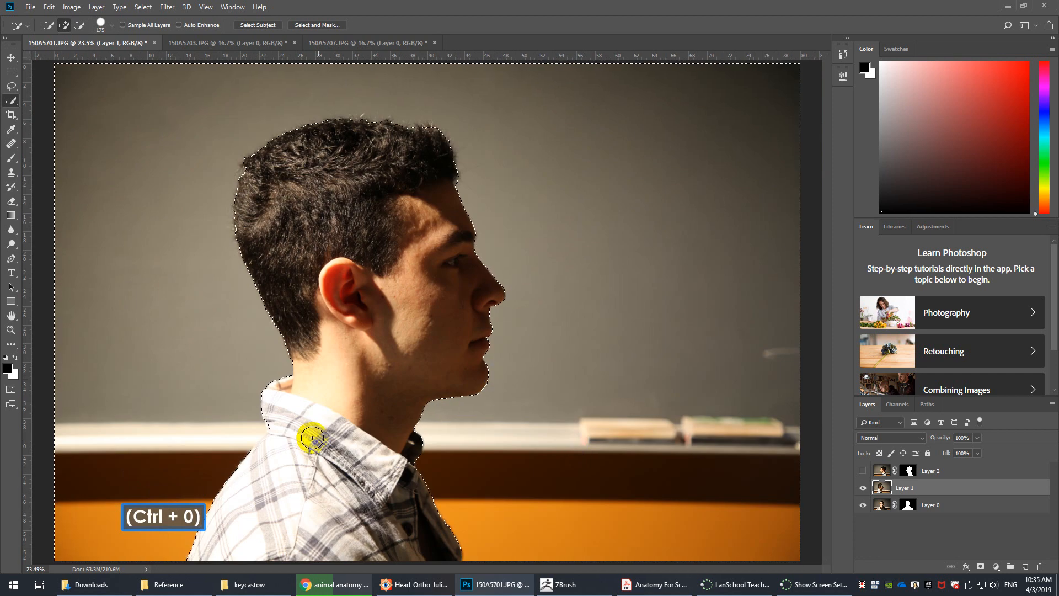
Refine the background selection where the back of the collar meets the plaid shoulder.
key(alt)
drag(276, 426, 280, 442)
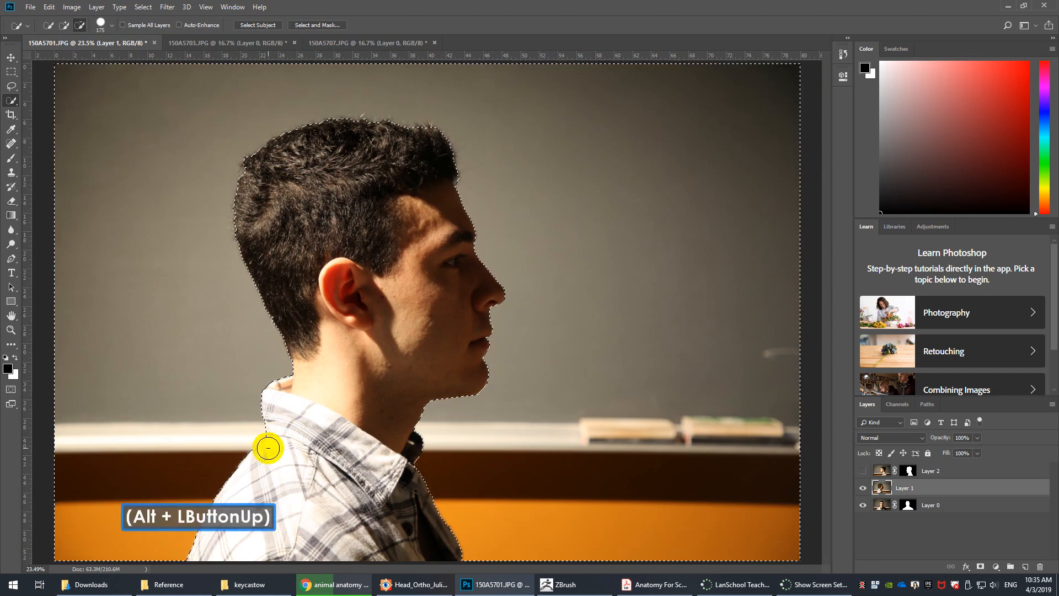
alt+click(264, 454)
click(251, 432)
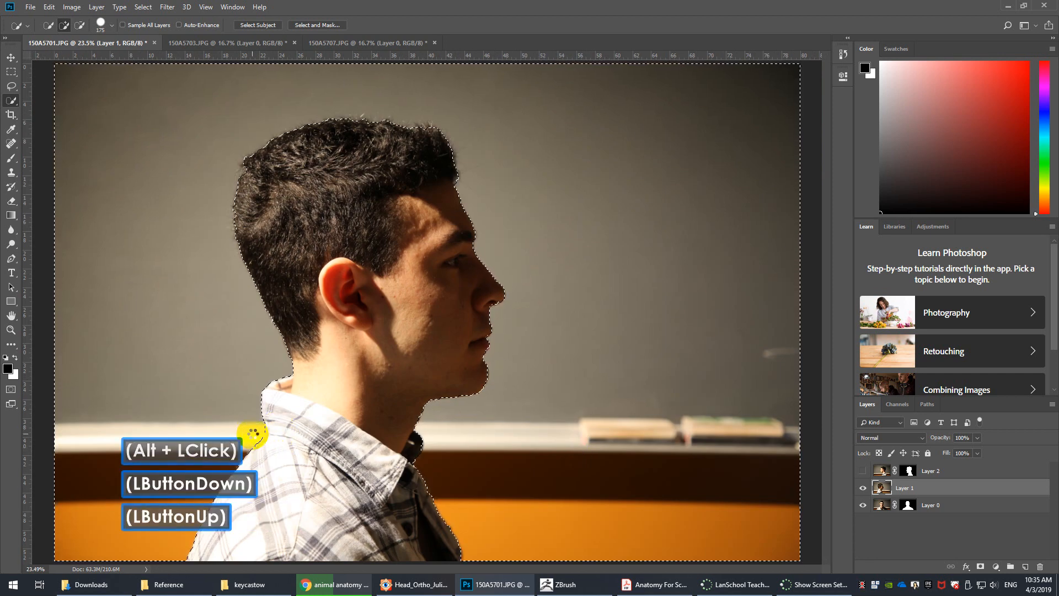
Invert the selection, add it as a layer mask on Layer 1, and show Layer 2 again.
key(ctrl+shift+i)
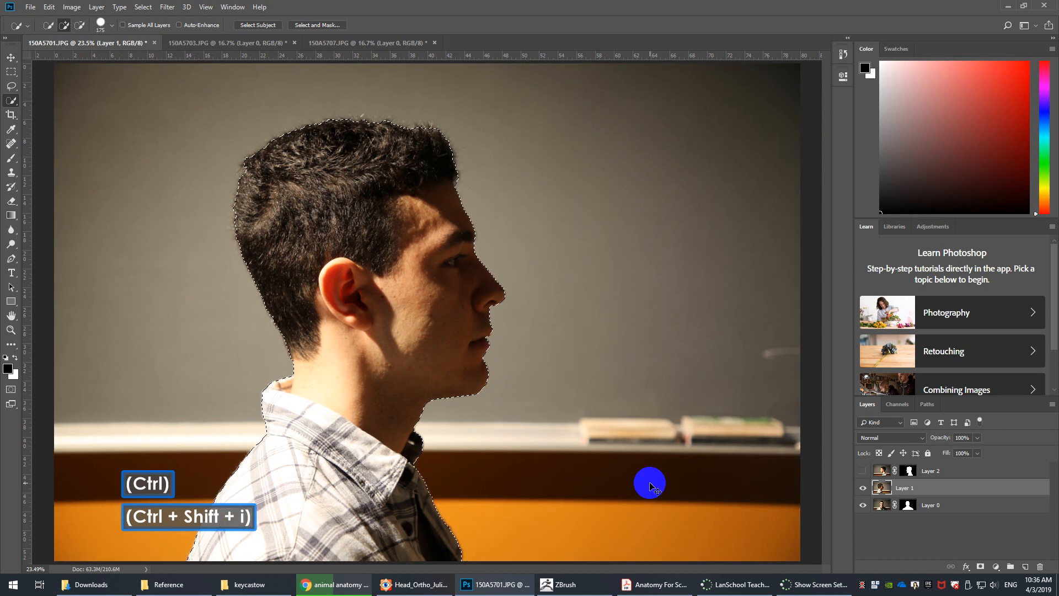
click(980, 567)
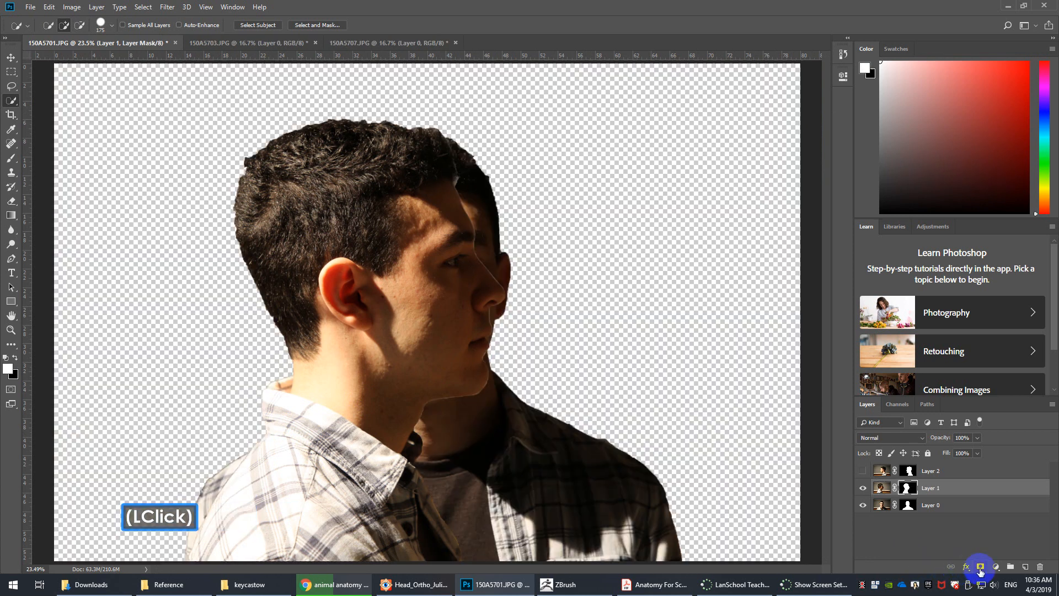
click(863, 470)
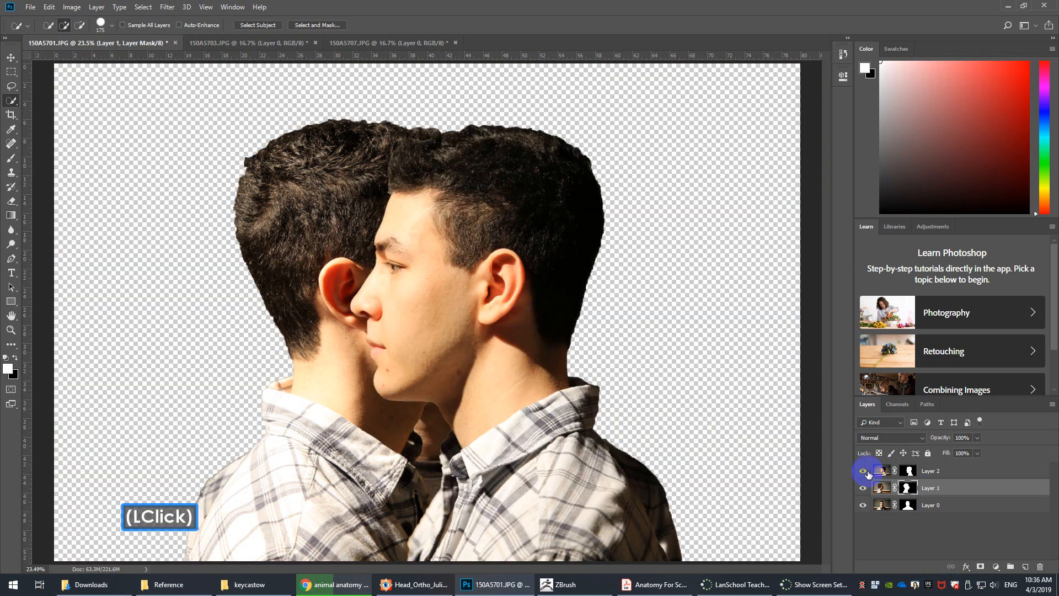
Try moving the left-facing profile on Layer 2 sideways away from the other heads, and undo each move.
key(v)
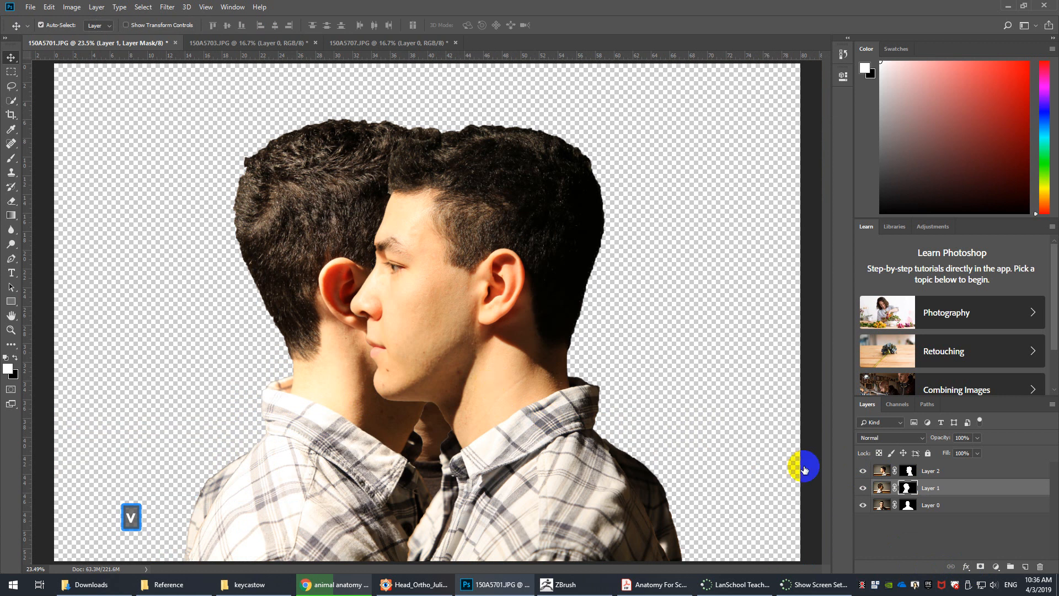
drag(503, 407, 635, 414)
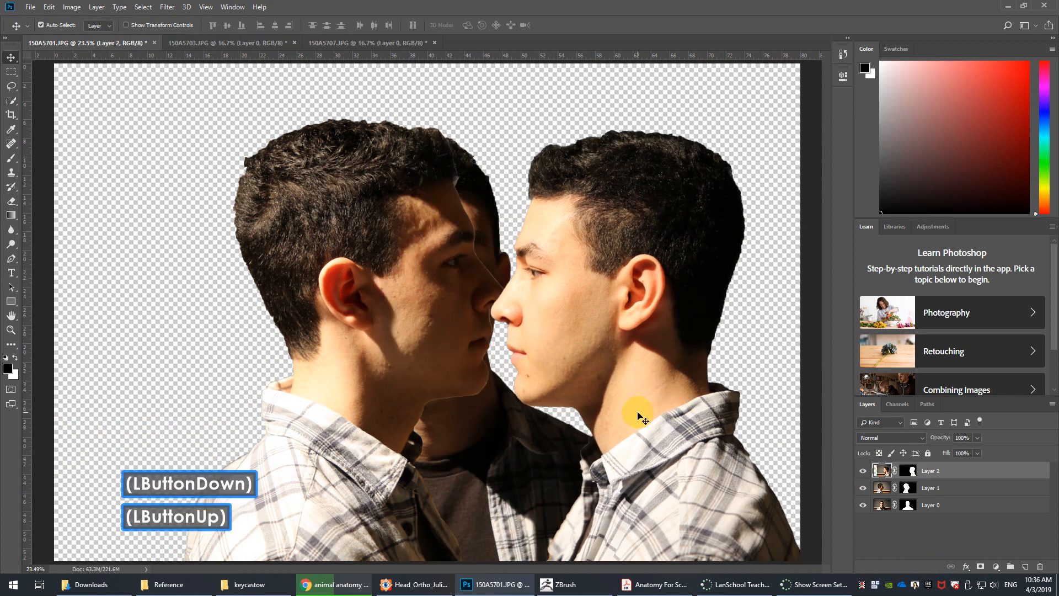
key(ctrl+z)
drag(496, 334, 617, 340)
key(ctrl+z)
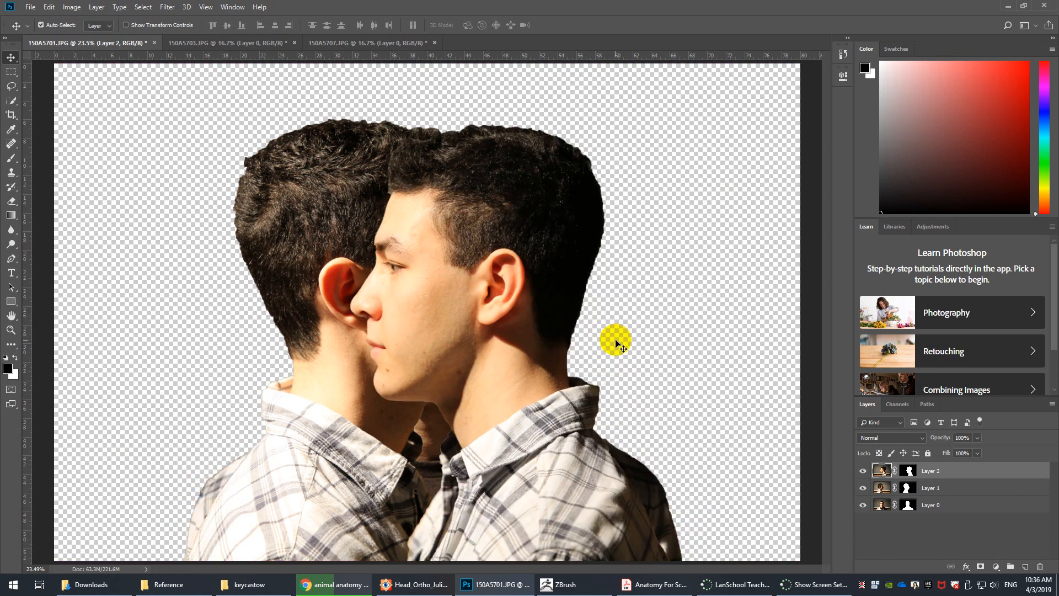
Widen the canvas to 150 percent, keeping the height at 100 percent and the anchor centred.
key(ctrl+alt+c)
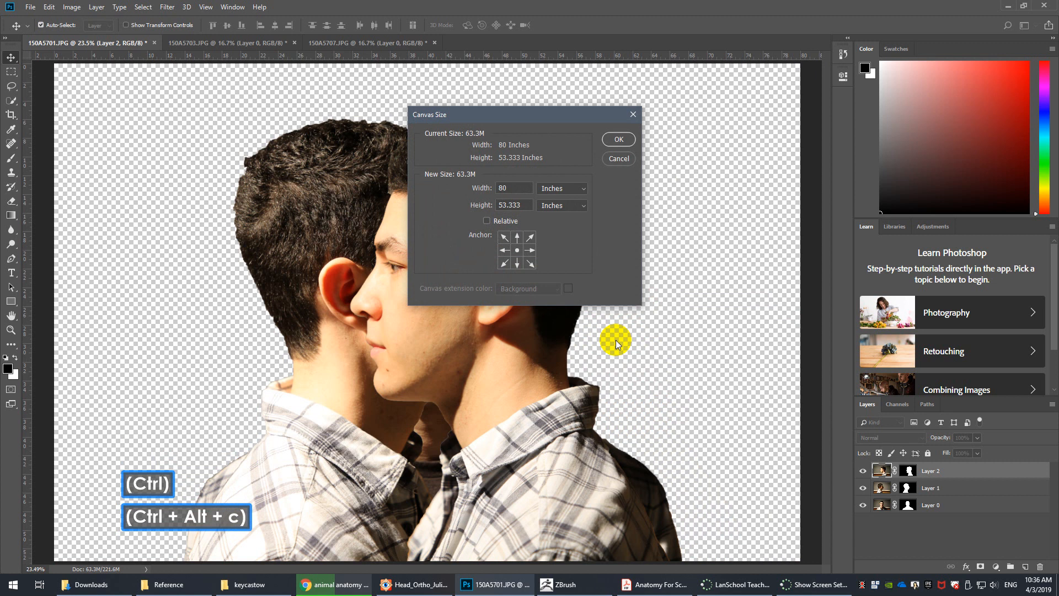
click(75, 7)
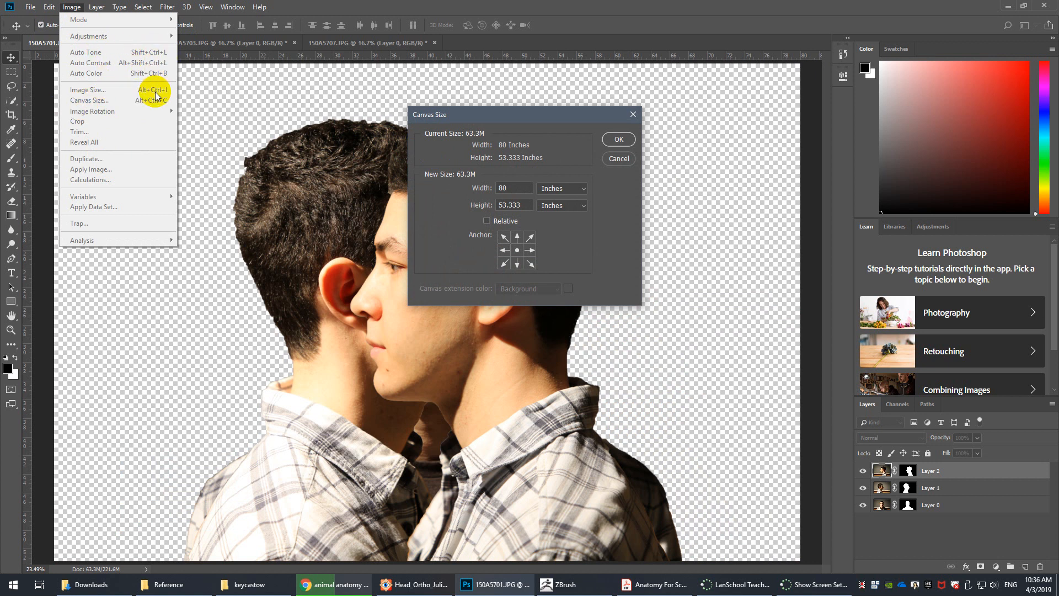
click(522, 117)
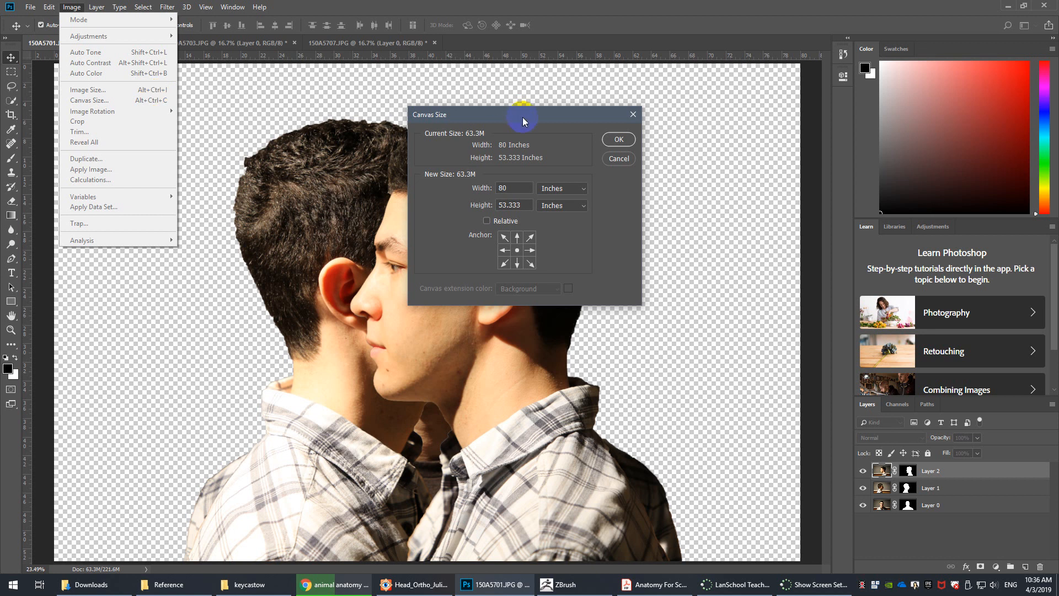
click(574, 191)
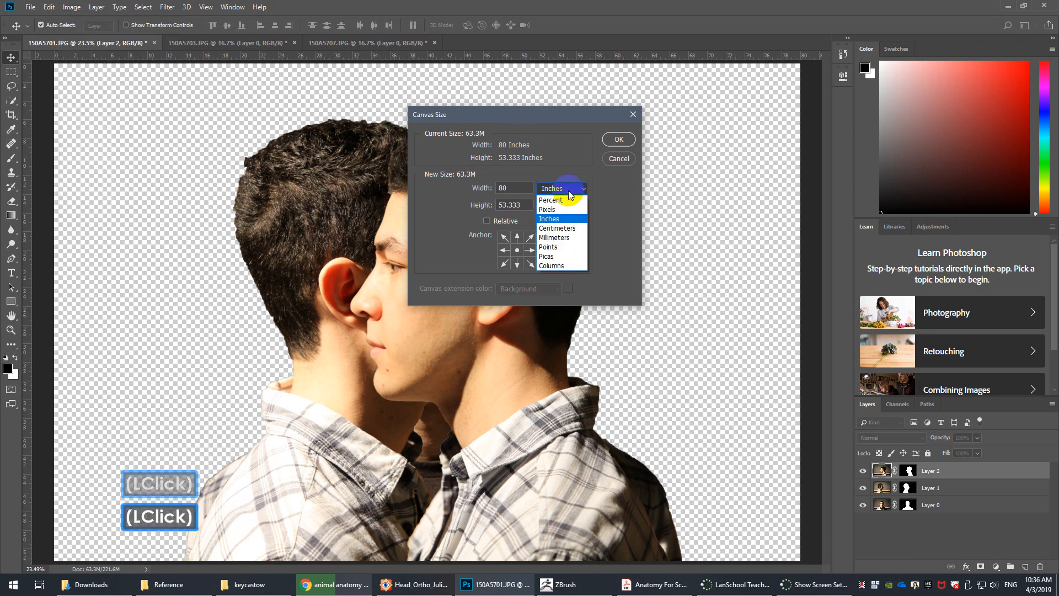
click(515, 119)
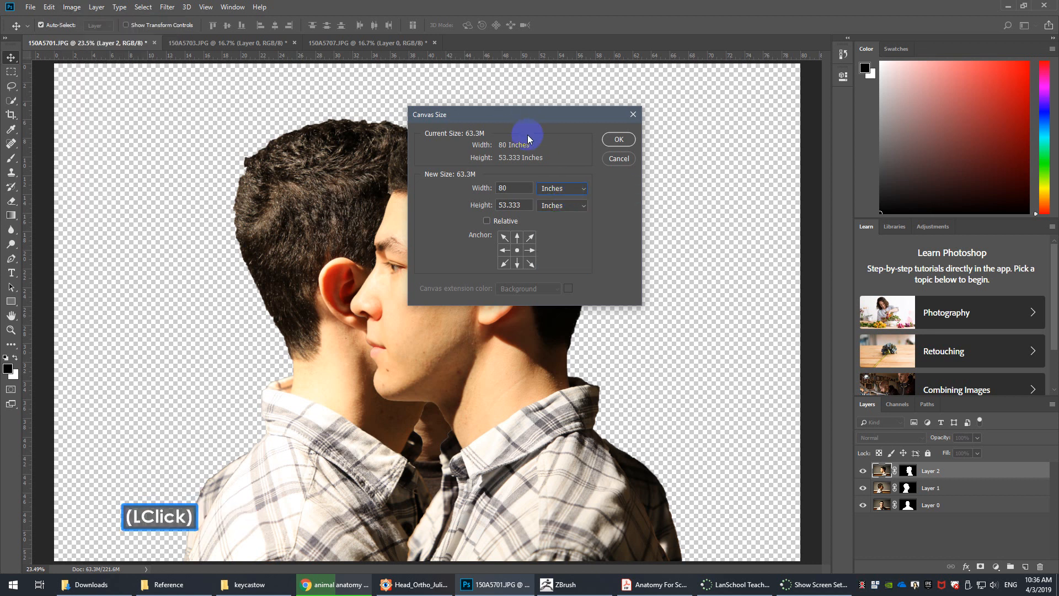
click(563, 190)
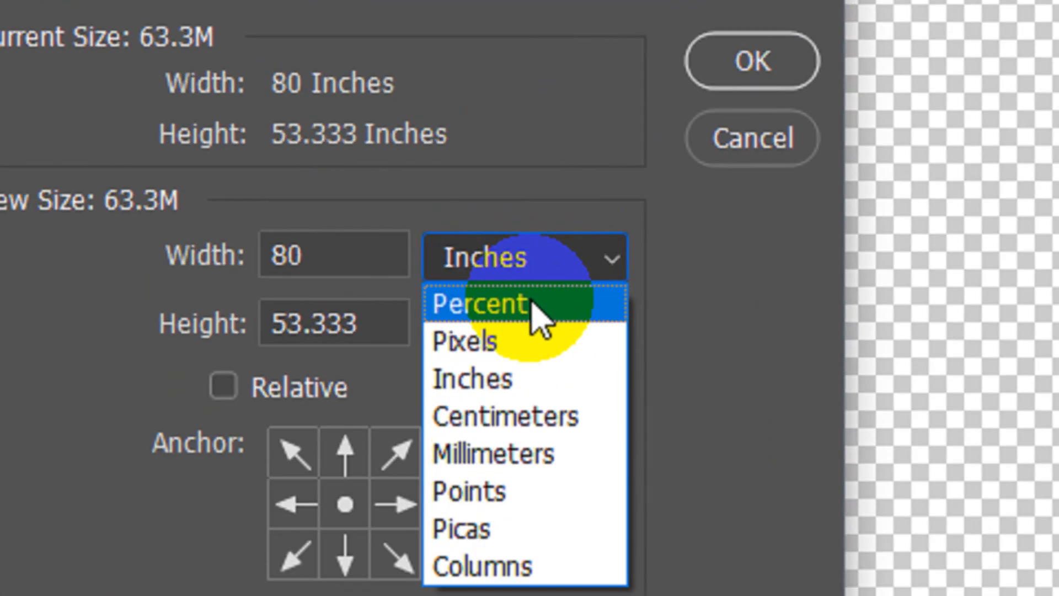
click(532, 305)
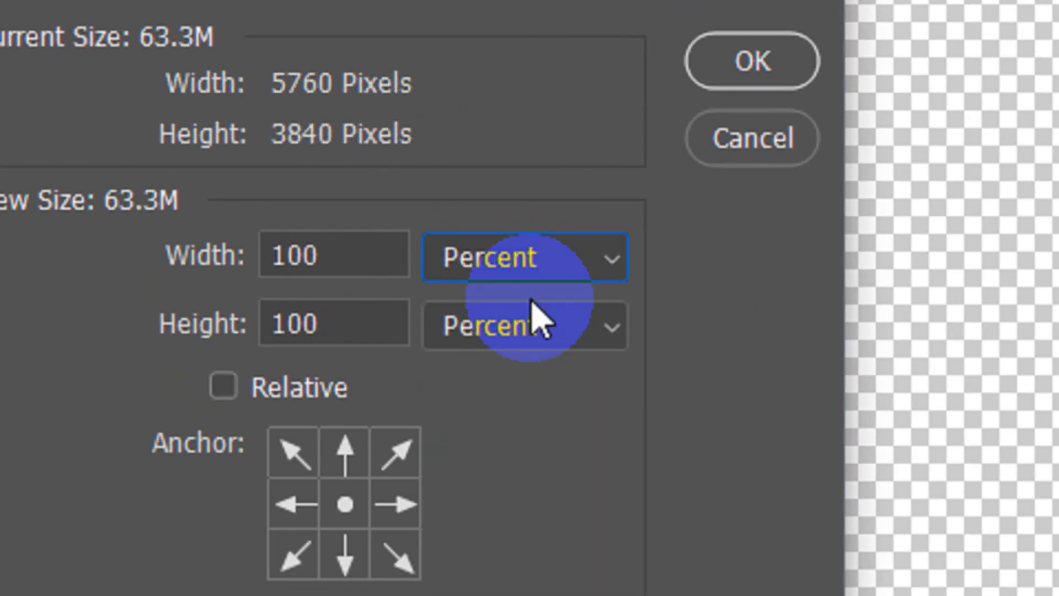
double_click(338, 258)
text(150)
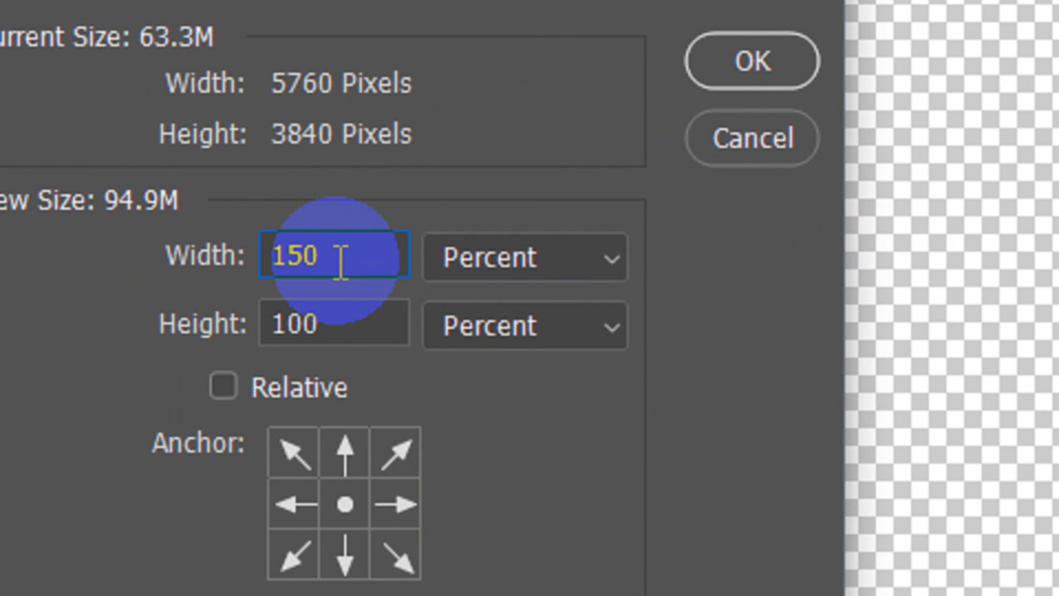
key(F5)
click(753, 61)
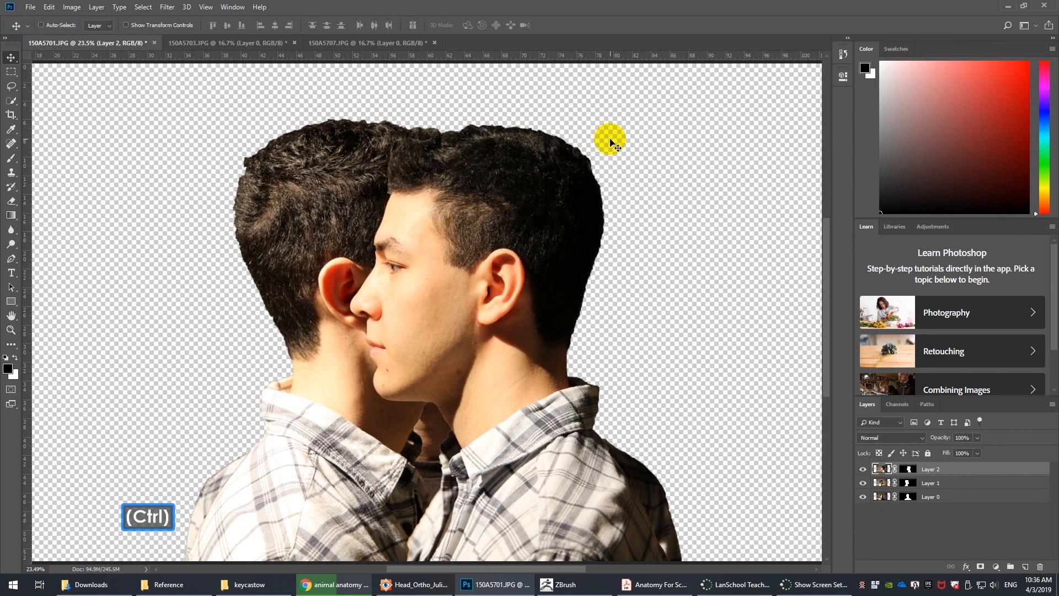
Move the Layer 2 and Layer 1 profiles to opposite sides of the front view so that each faces it.
key(ctrl+0)
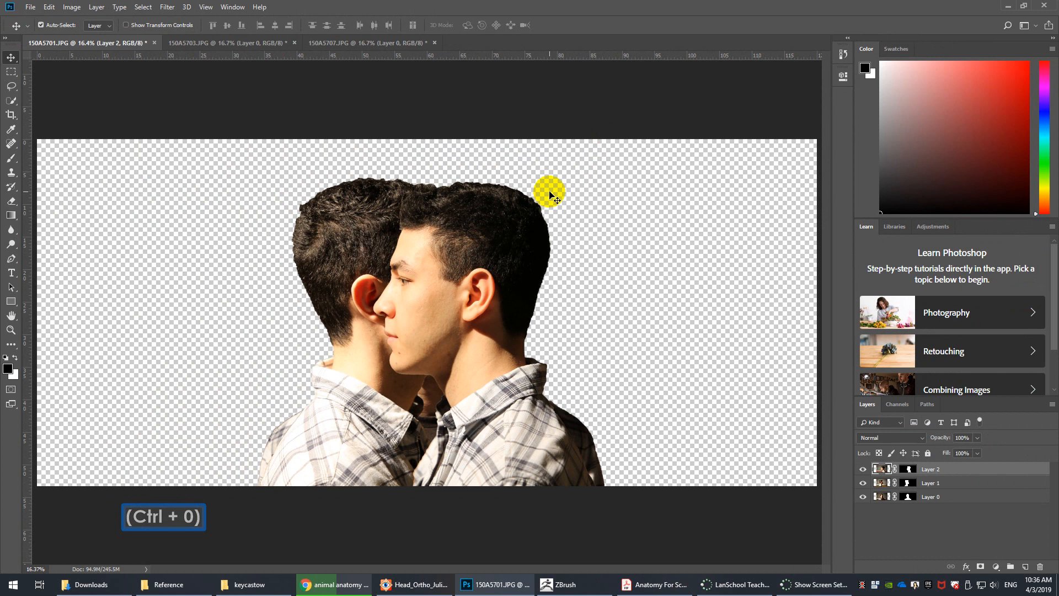
drag(491, 278, 673, 278)
right_click(389, 273)
click(407, 277)
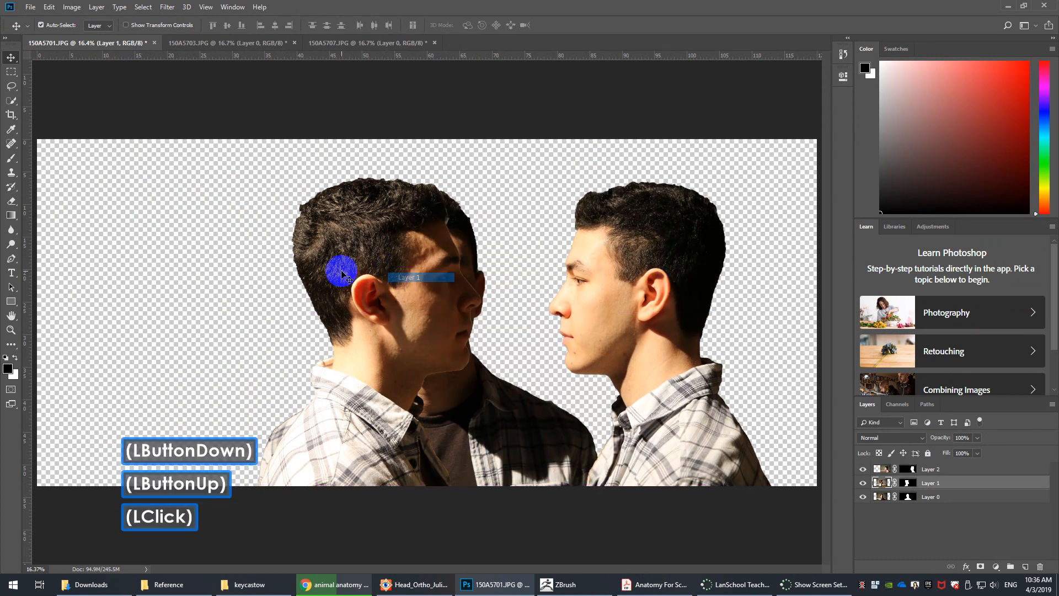
drag(339, 270, 159, 270)
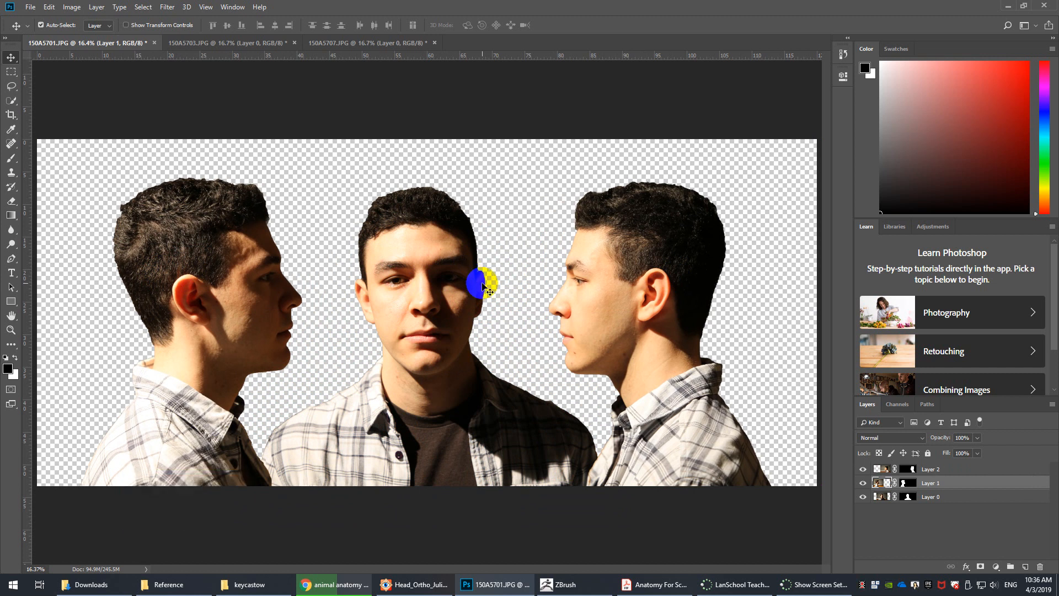
click(961, 500)
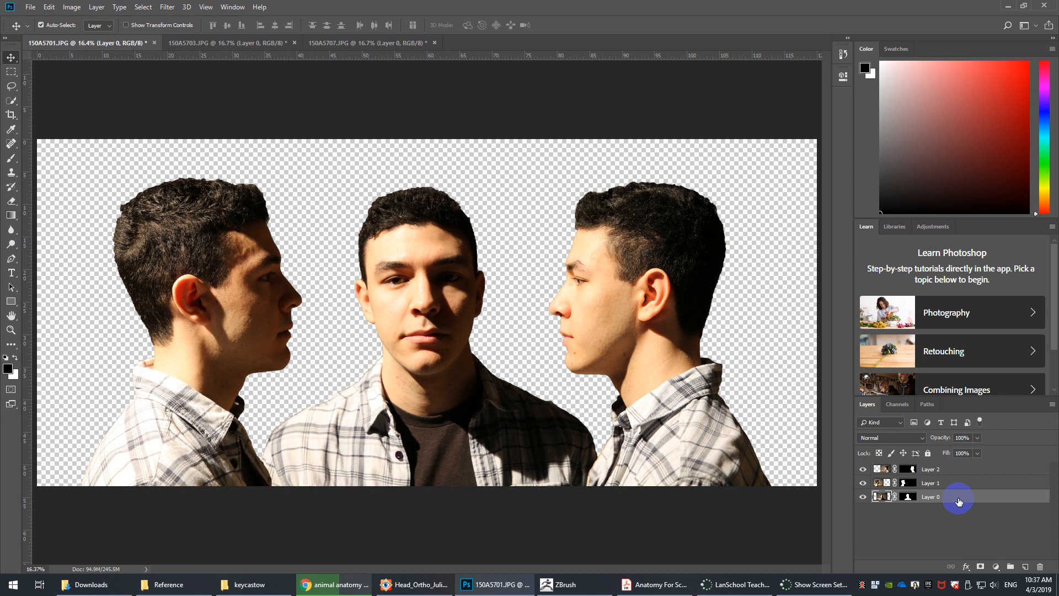
key(ctrl+t)
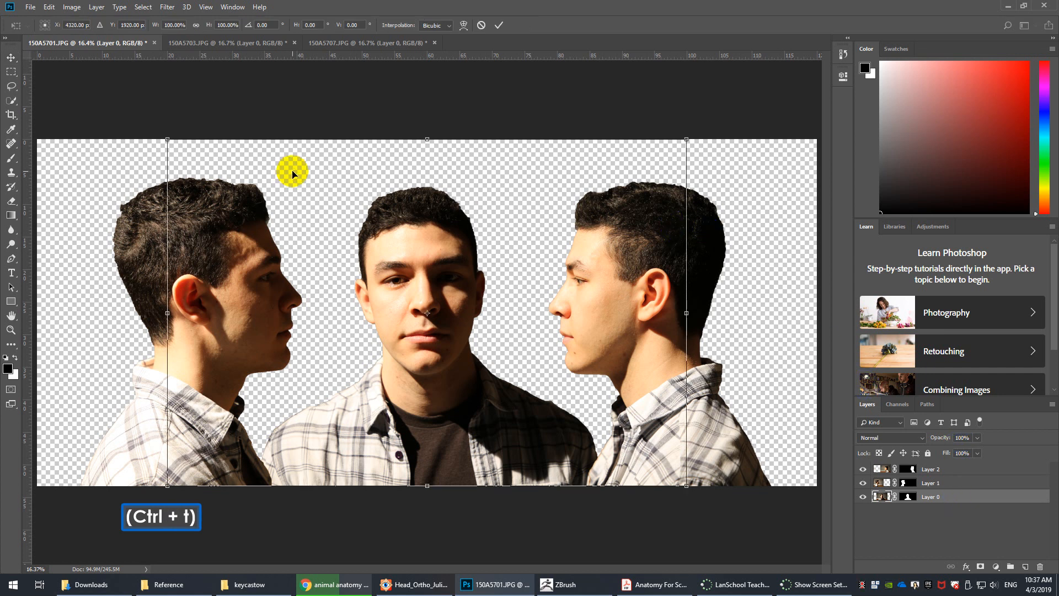
key(ctrl)
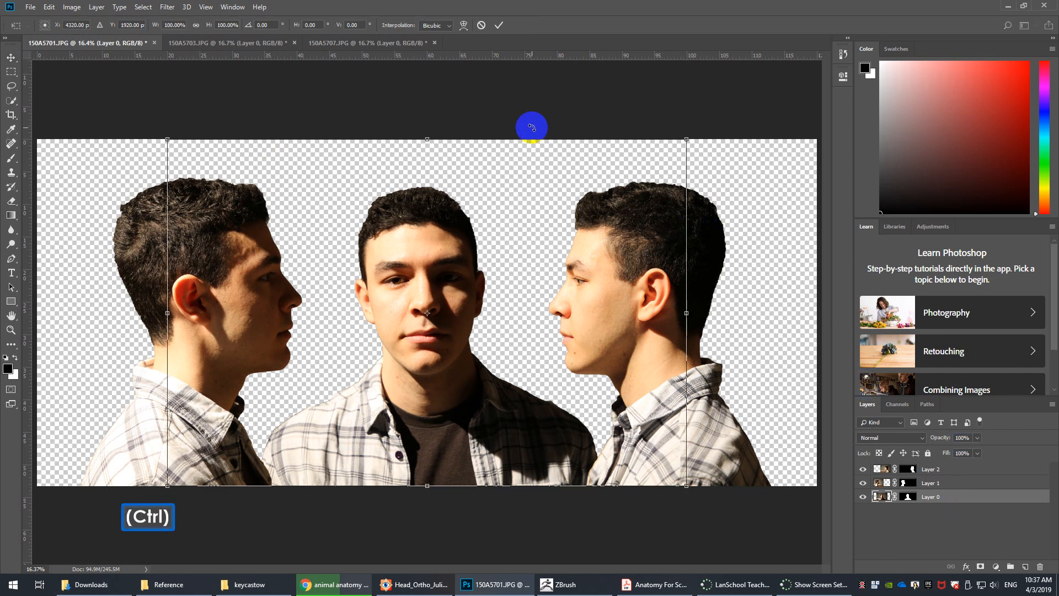
key(Escape)
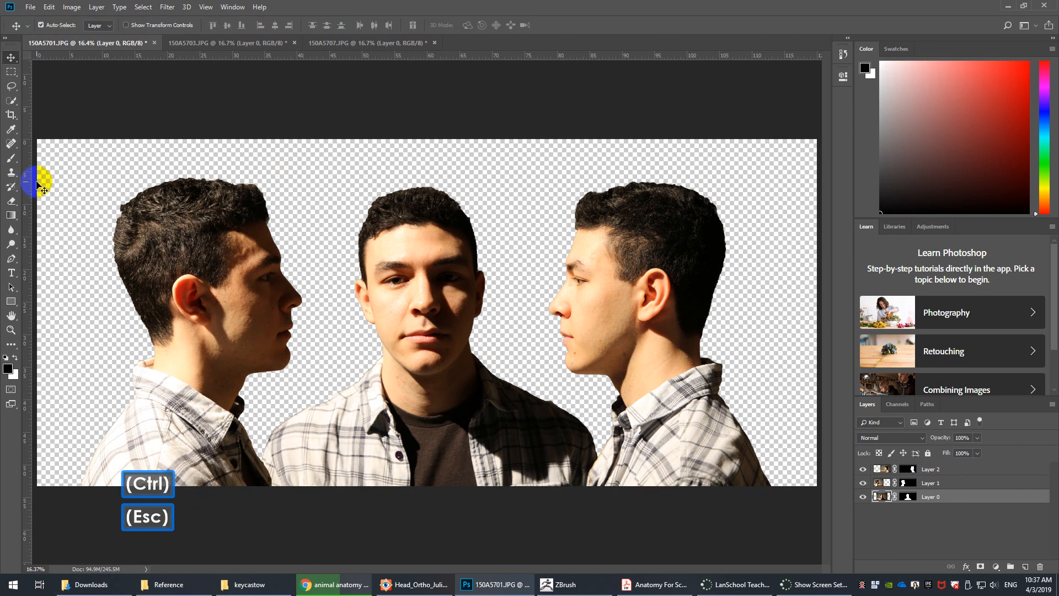
Hide the rulers and show them again.
key(ctrl+r)
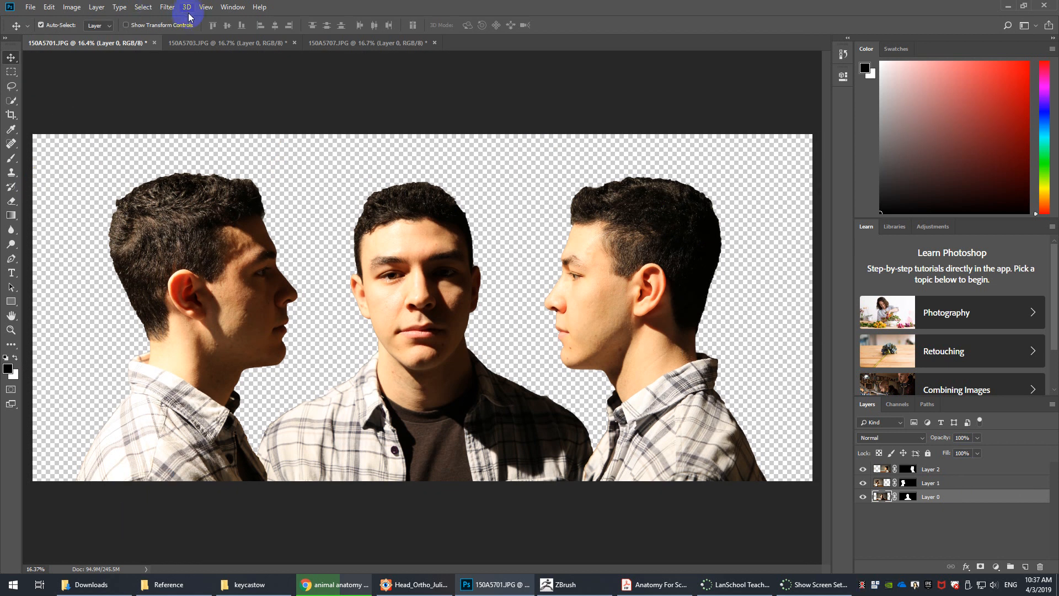
click(232, 8)
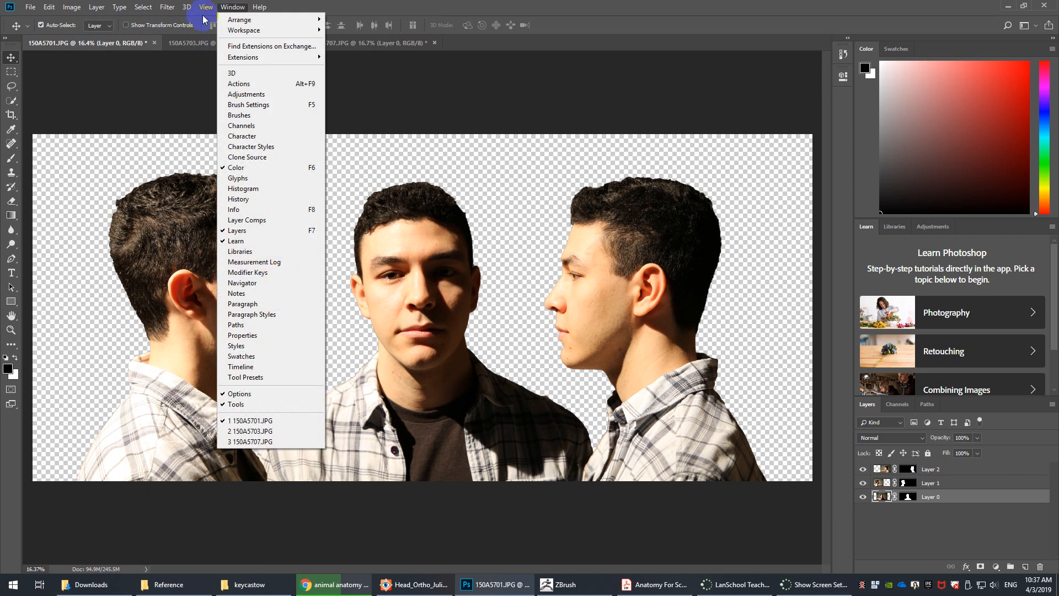
mouse_move(204, 10)
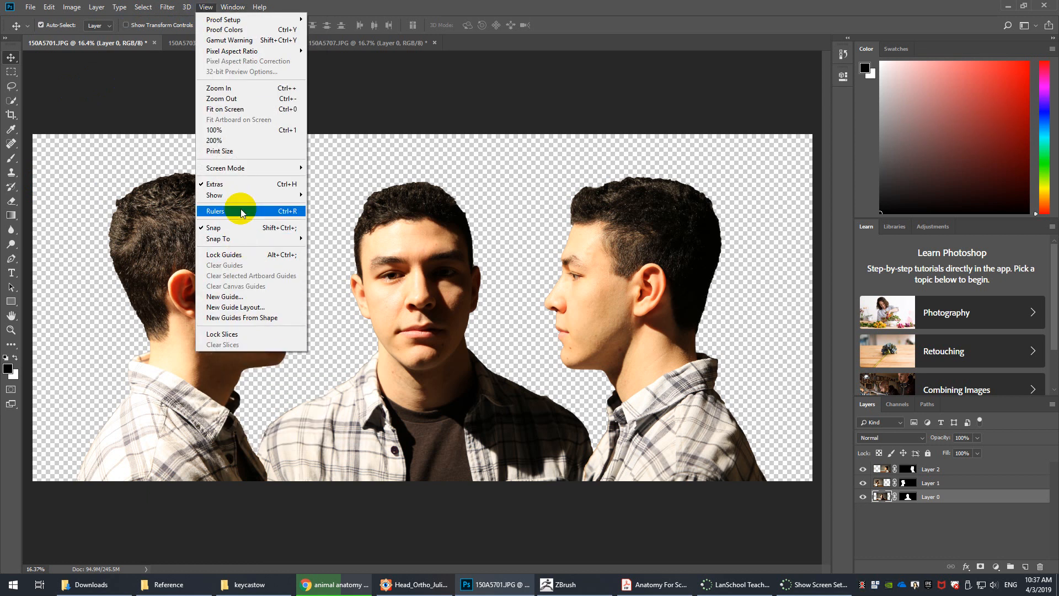
click(425, 110)
key(ctrl+r)
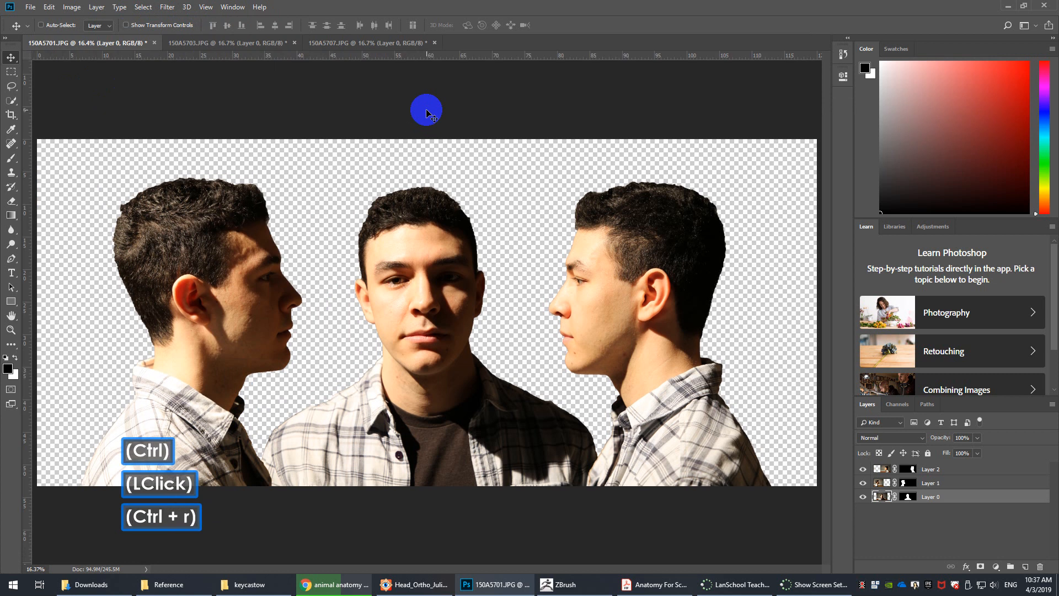
key(ctrl+r)
key(ctrl+r)
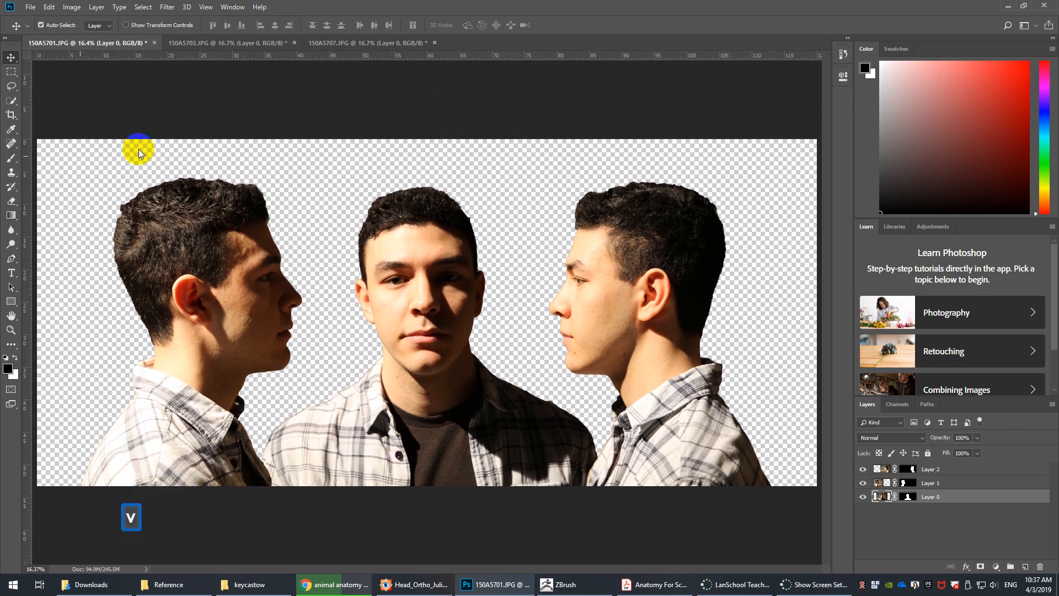
Place a vertical guide through the middle of the front face and horizontal guides at its head top and eye line.
drag(27, 226, 424, 310)
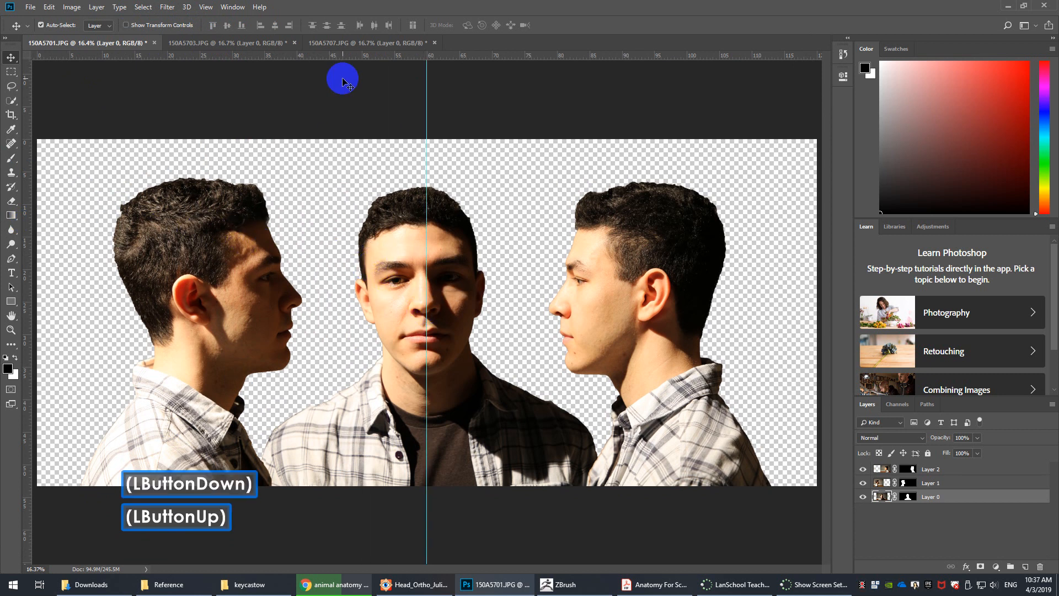
drag(339, 57, 350, 186)
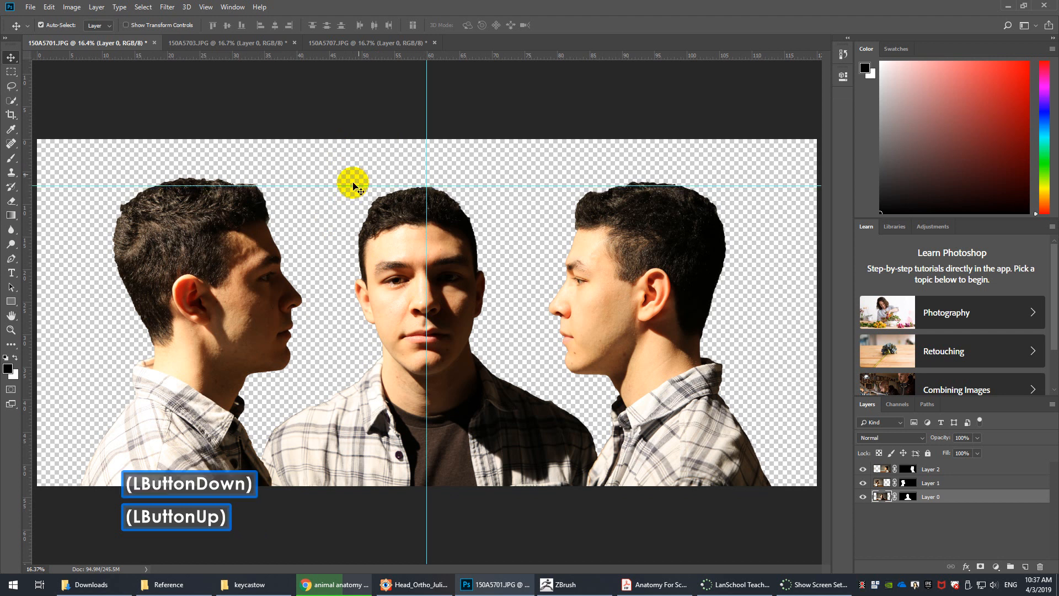
drag(364, 62, 369, 278)
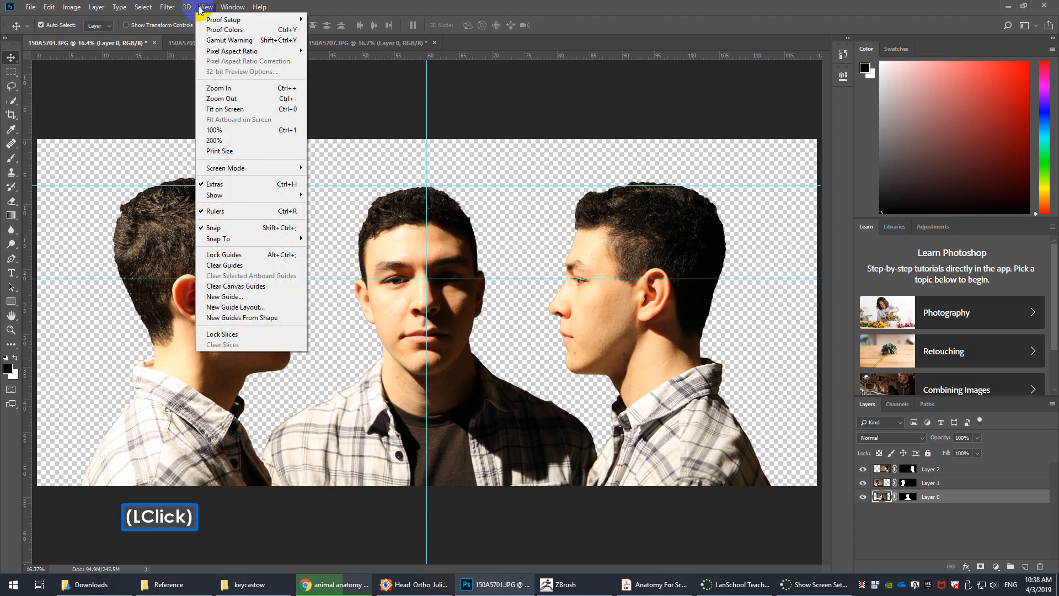
Turn off snapping, shift the vertical guide slightly onto the front face's centreline, and check it against the nose and mouth at 100% zoom.
click(255, 235)
drag(427, 334, 425, 334)
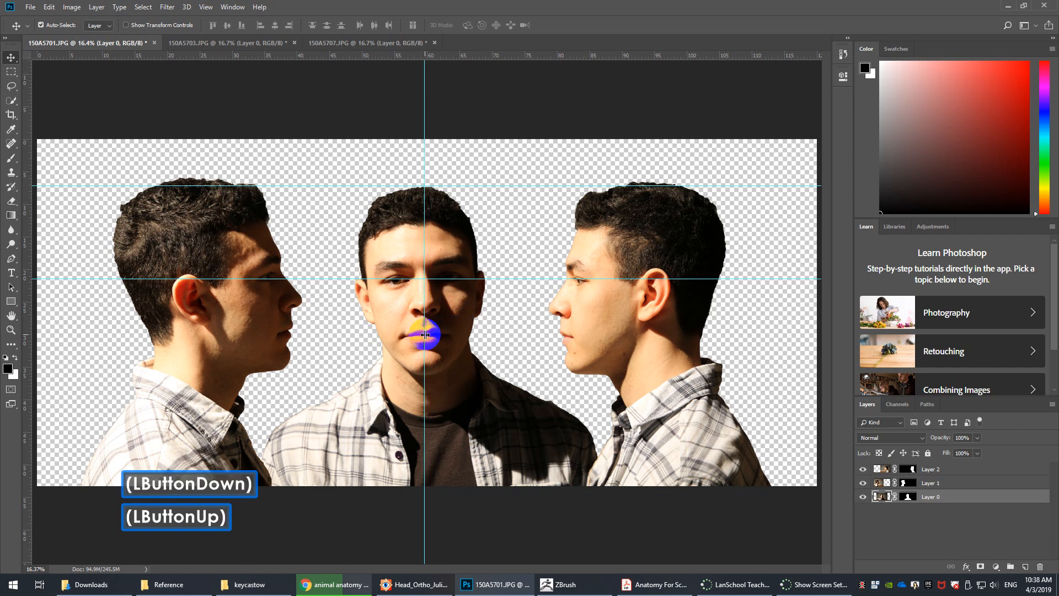
key(ctrl+alt)
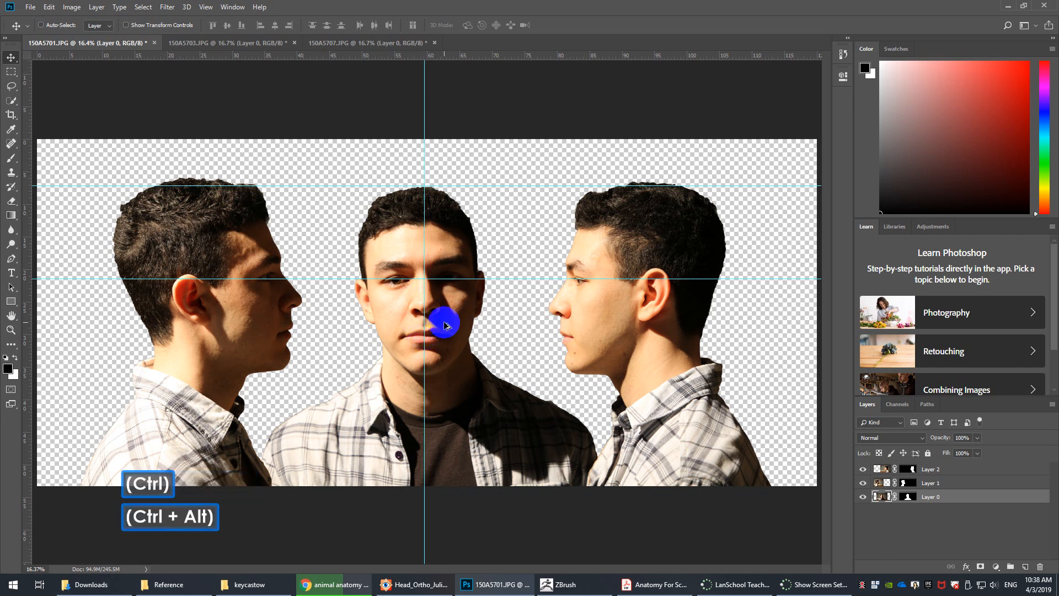
key(ctrl+alt+0)
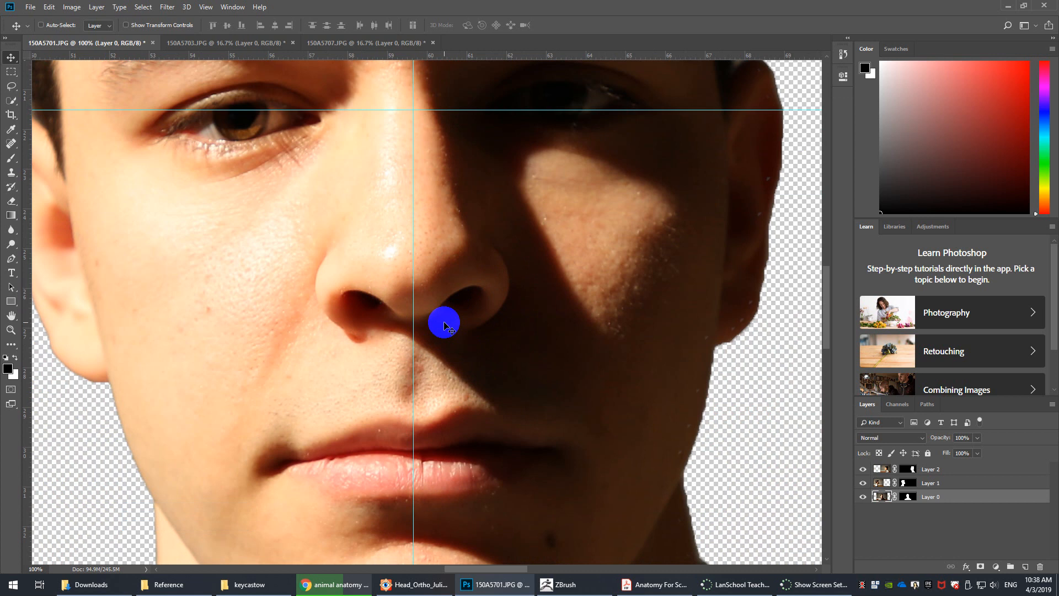
key(ctrl+minus)
key(ctrl+minus)
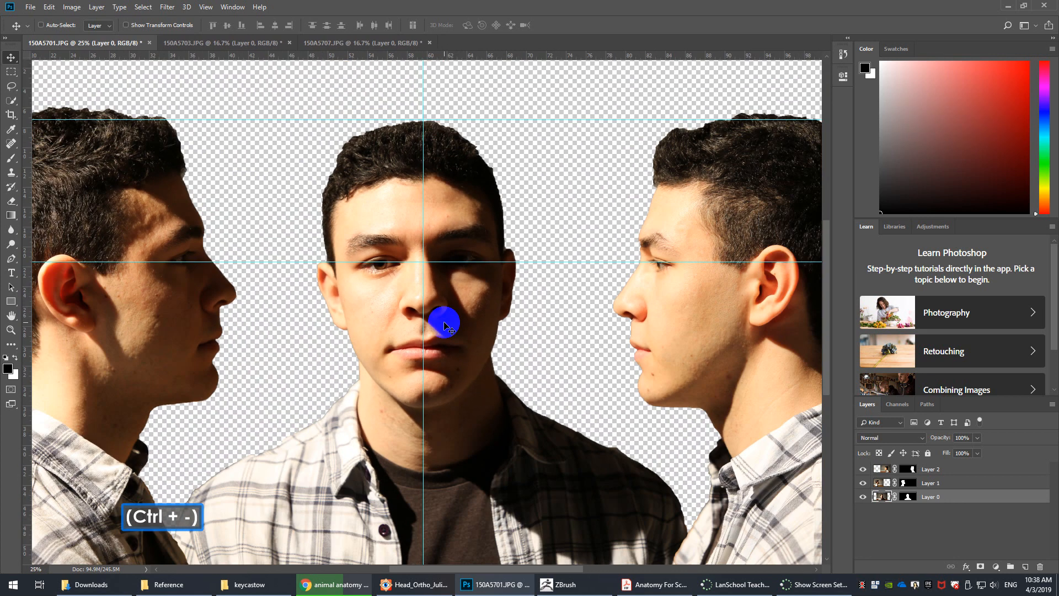
key(ctrl+t)
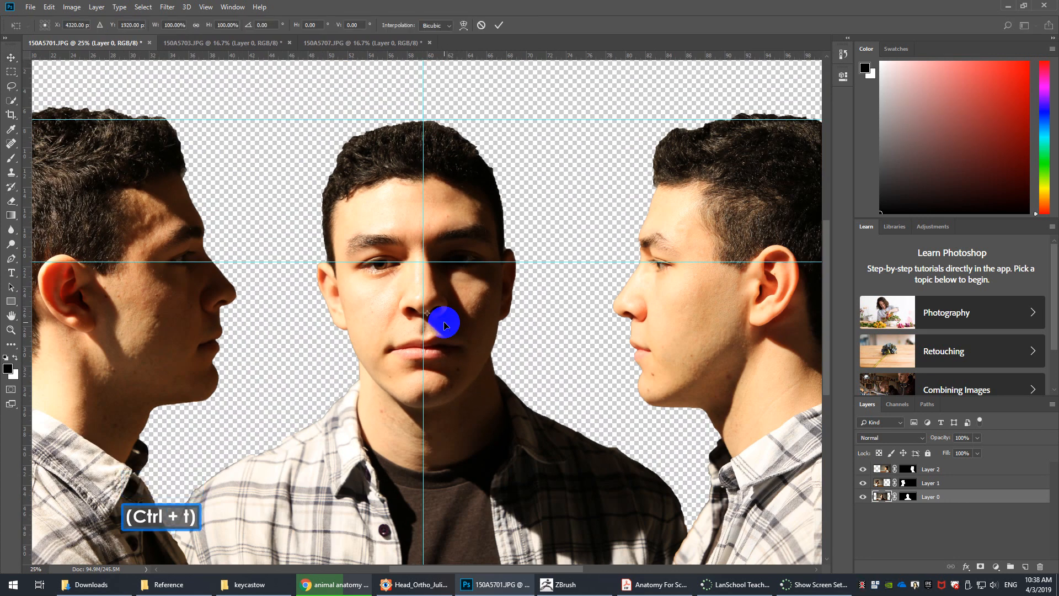
key(ctrl+minus)
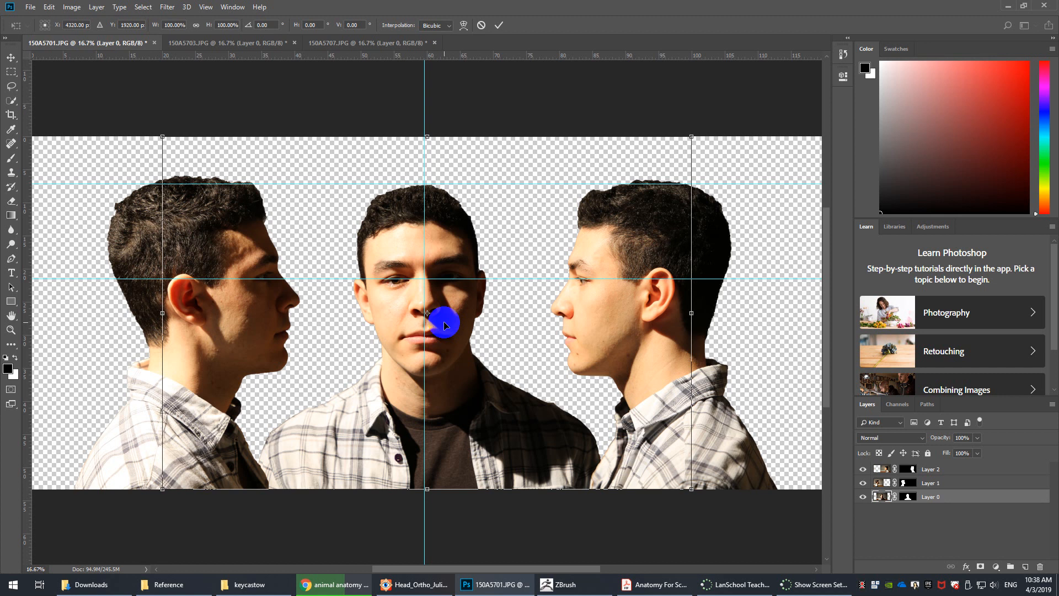
key(Escape)
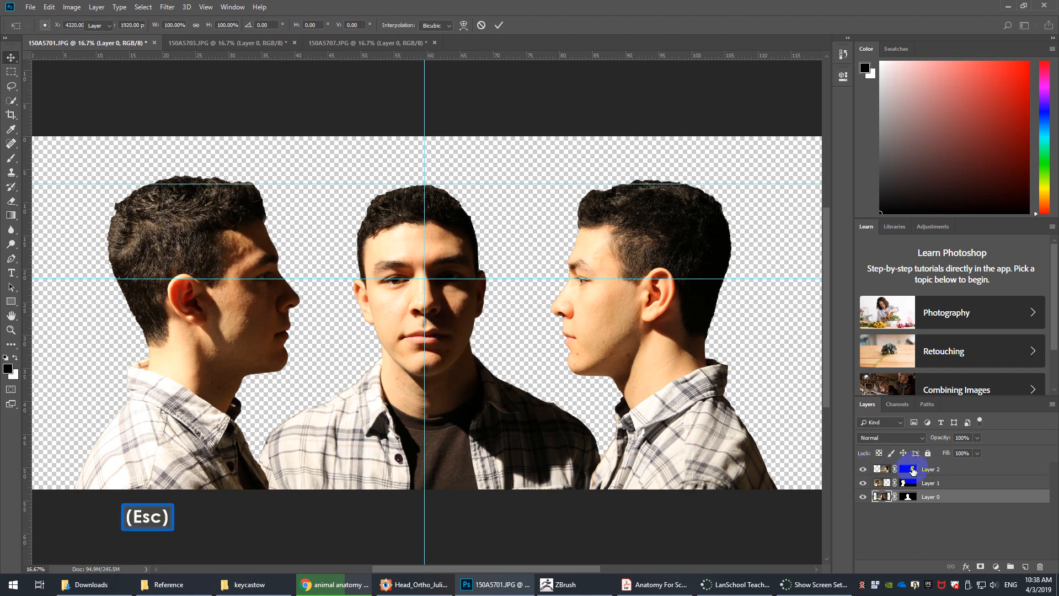
Apply the layer mask of Layer 0 permanently to the front-view head.
click(910, 498)
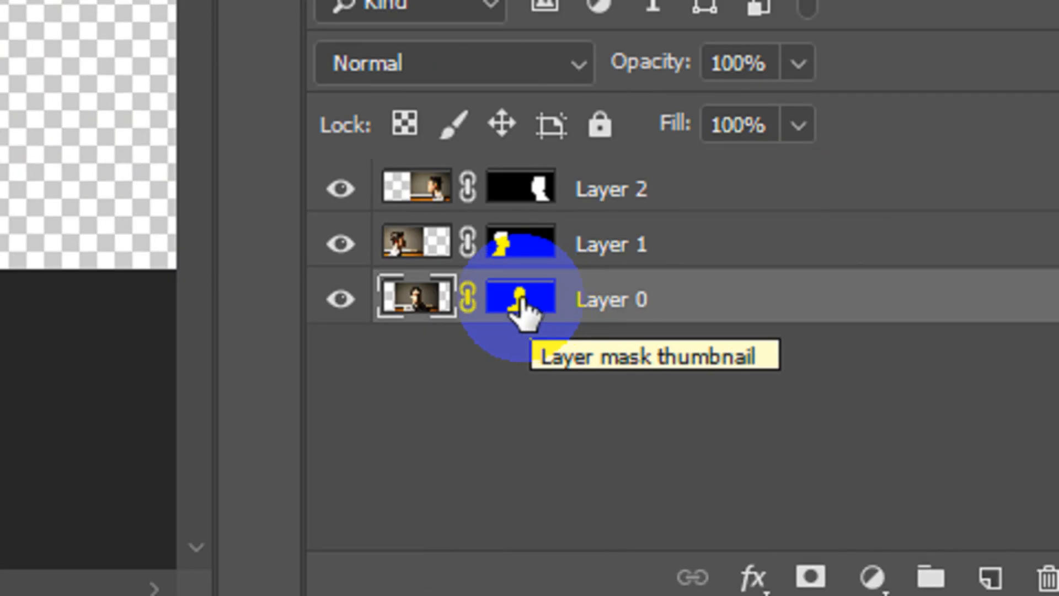
click(907, 495)
right_click(521, 300)
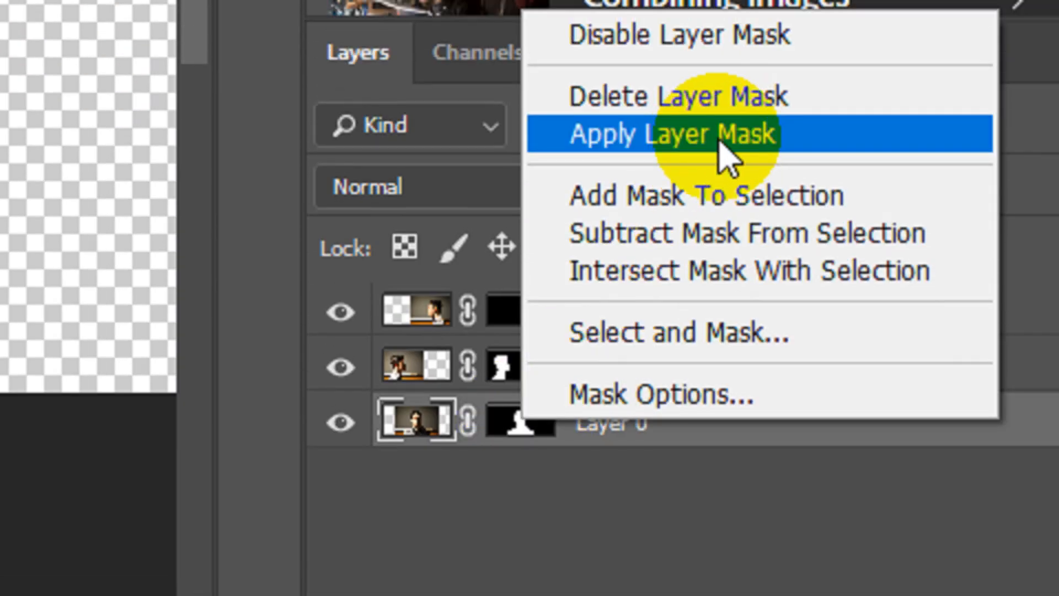
click(717, 135)
click(417, 422)
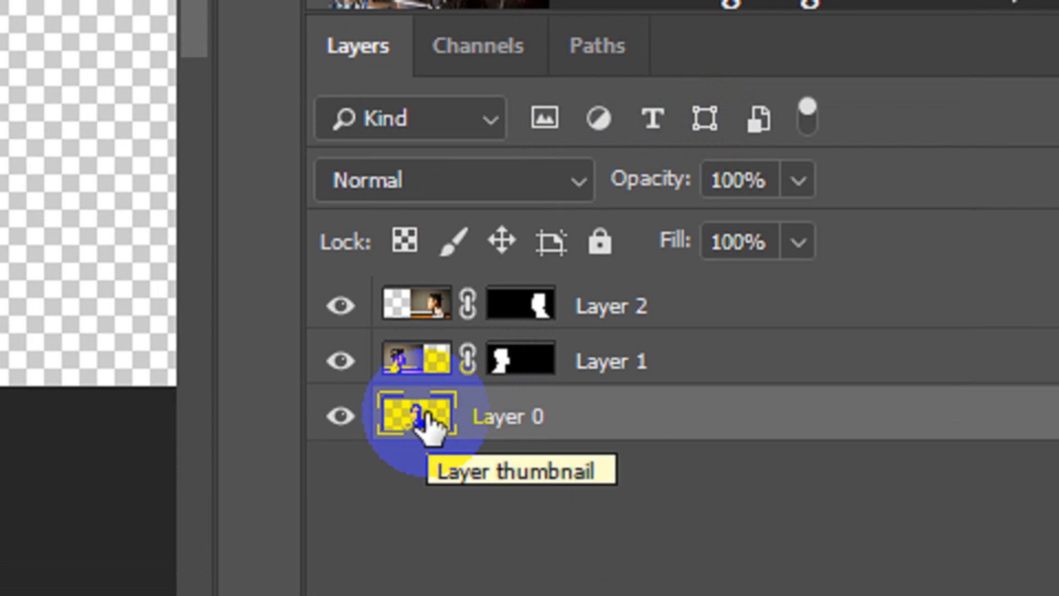
key(Escape)
key(F5)
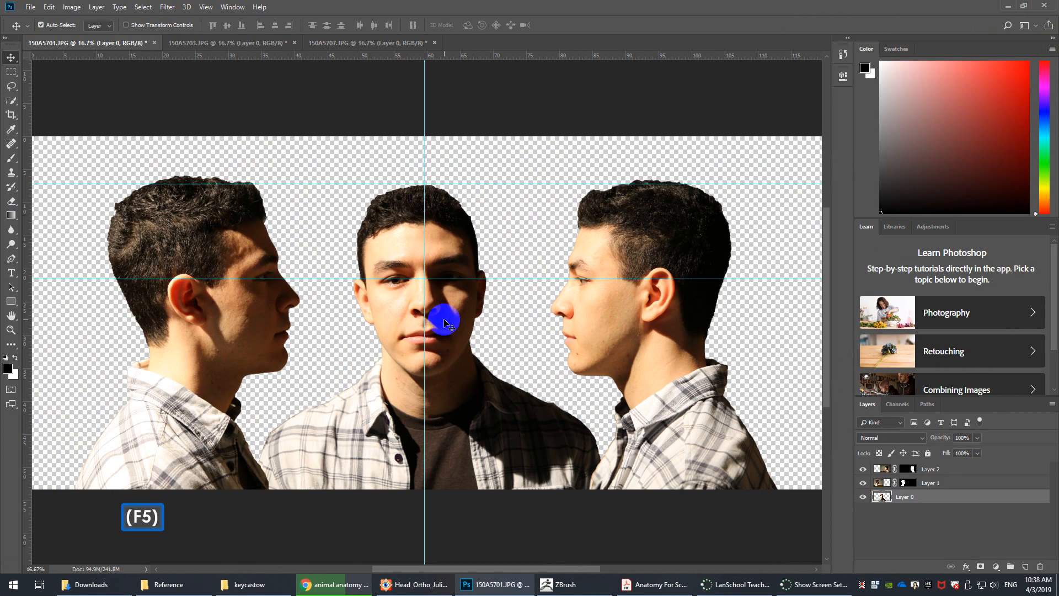
Free-transform the front-view head, moving the pivot onto the centreline guide at the nose and rotating the head about 3.69° clockwise.
key(ctrl+t)
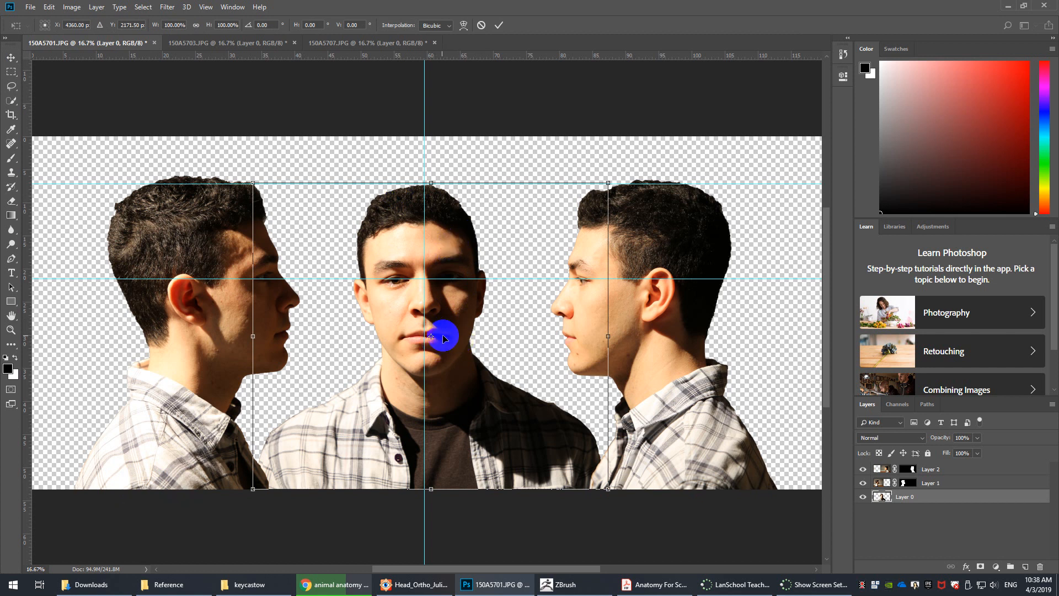
alt+scroll(448, 346, up, 5)
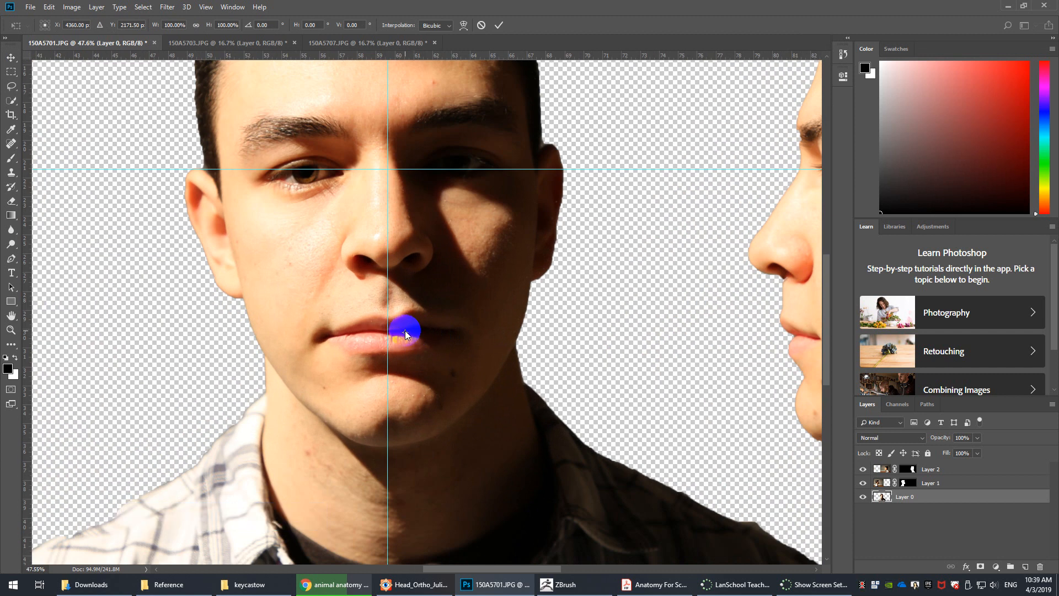
drag(405, 330, 388, 254)
scroll(461, 264, down, 4)
scroll(485, 260, up, 4)
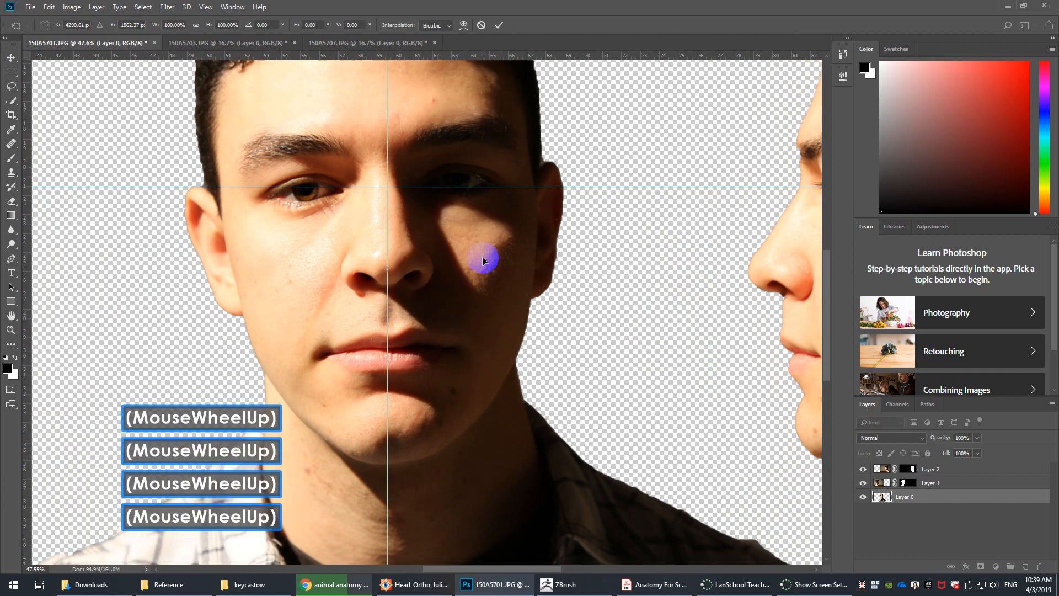
alt+scroll(485, 254, down, 1)
alt+scroll(480, 253, down, 1)
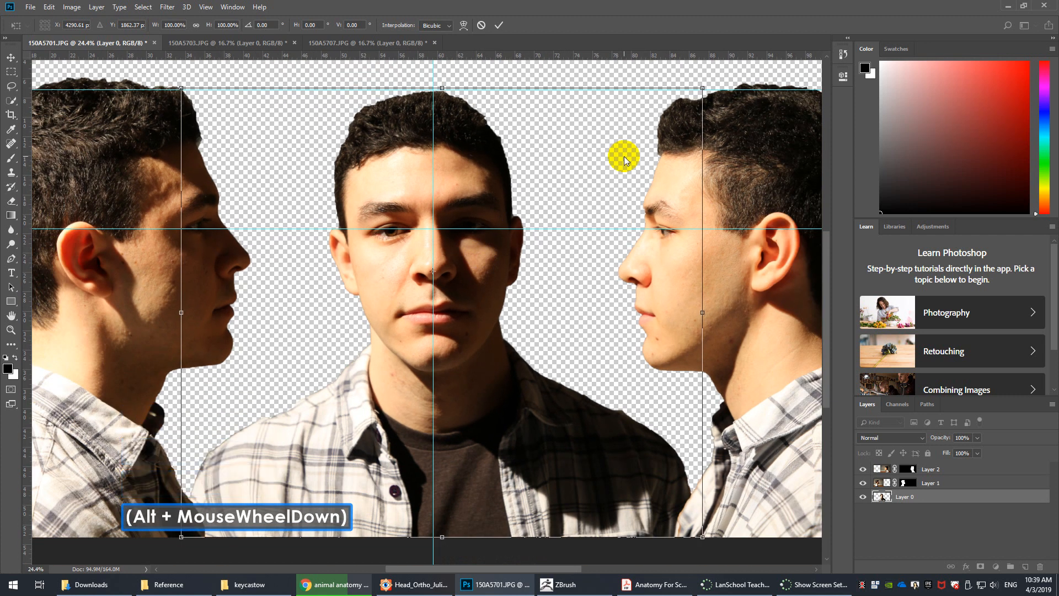
drag(720, 82, 724, 99)
Place horizontal guides at the front face's mouth line, chin and brow, undoing the extra adjustment near the eye line.
drag(430, 58, 483, 314)
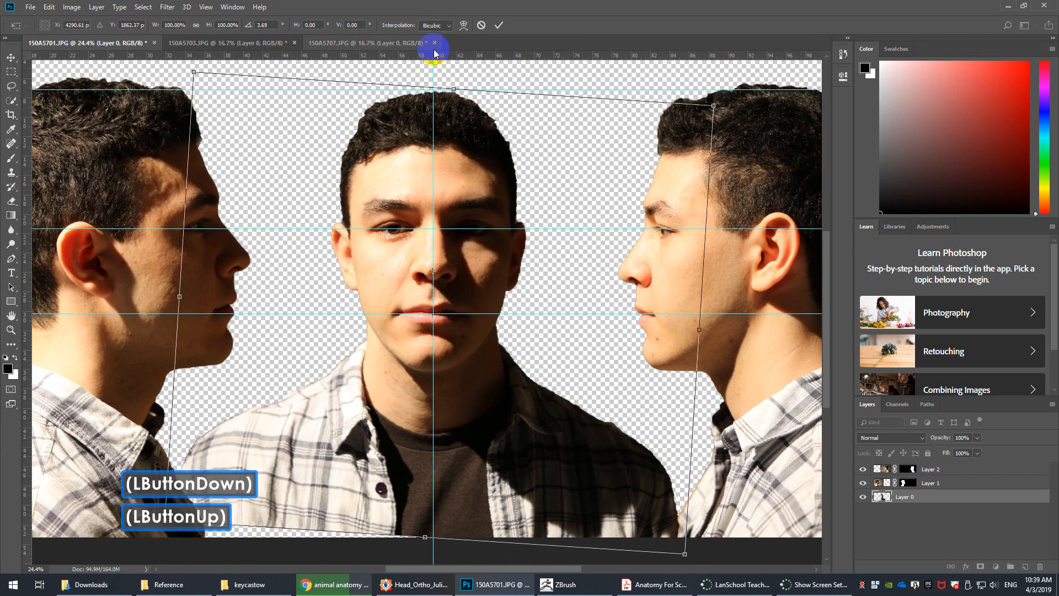
drag(434, 54, 442, 370)
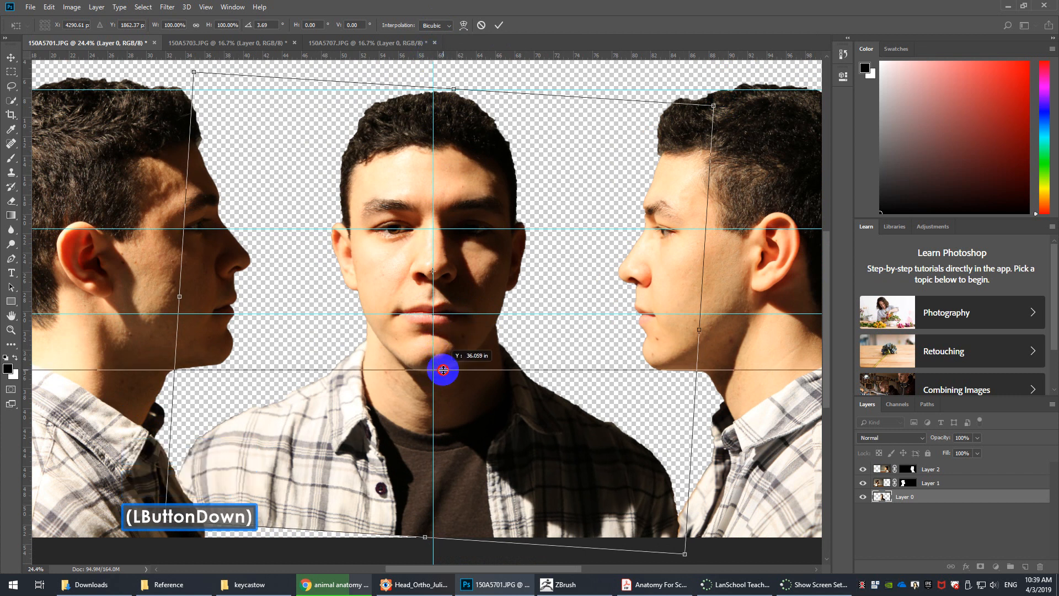
drag(443, 371, 443, 370)
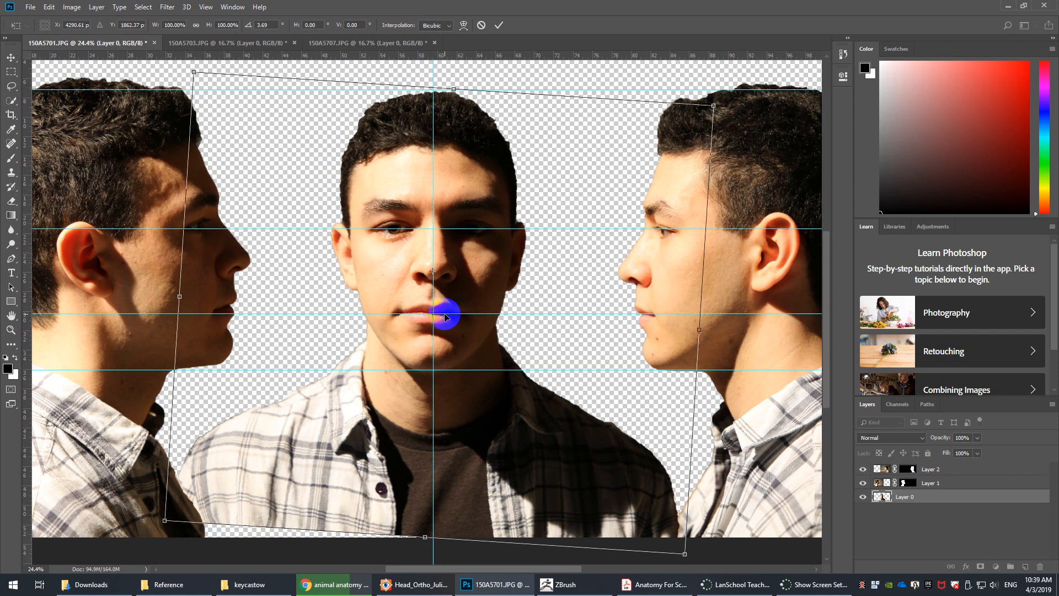
drag(453, 56, 503, 198)
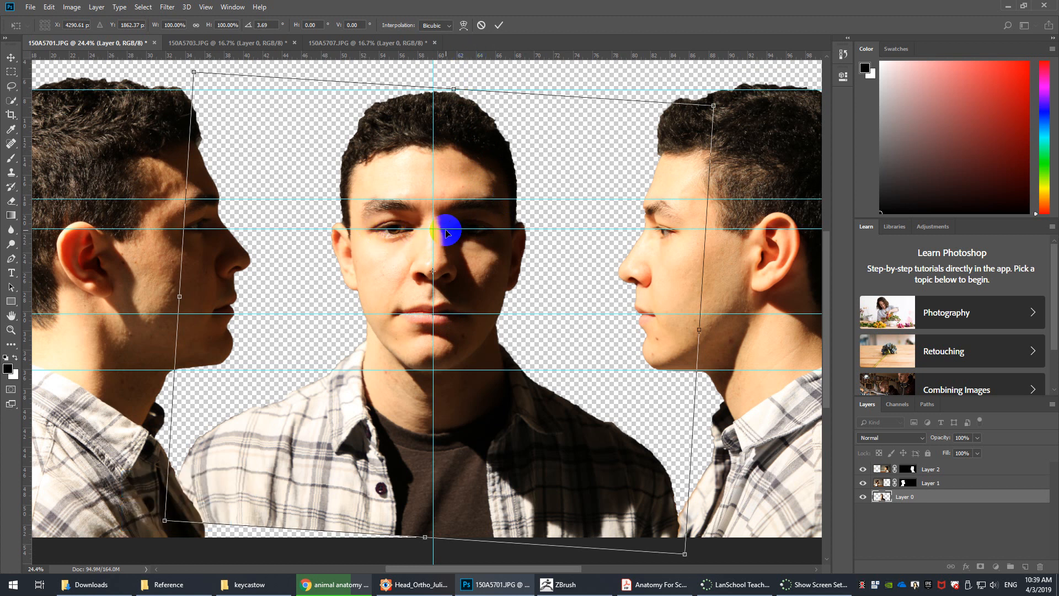
drag(447, 232, 448, 236)
key(ctrl+z)
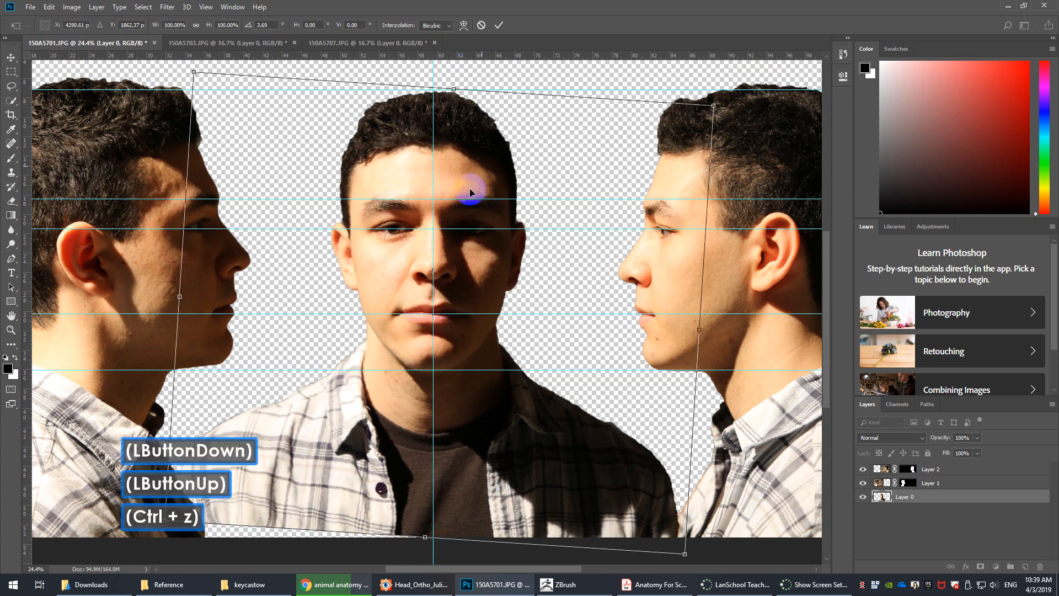
Add horizontal guides at the nose base, lip edges and ear top, and lower the head-top guide onto the front head's hair, keeping the rotation.
drag(474, 55, 479, 281)
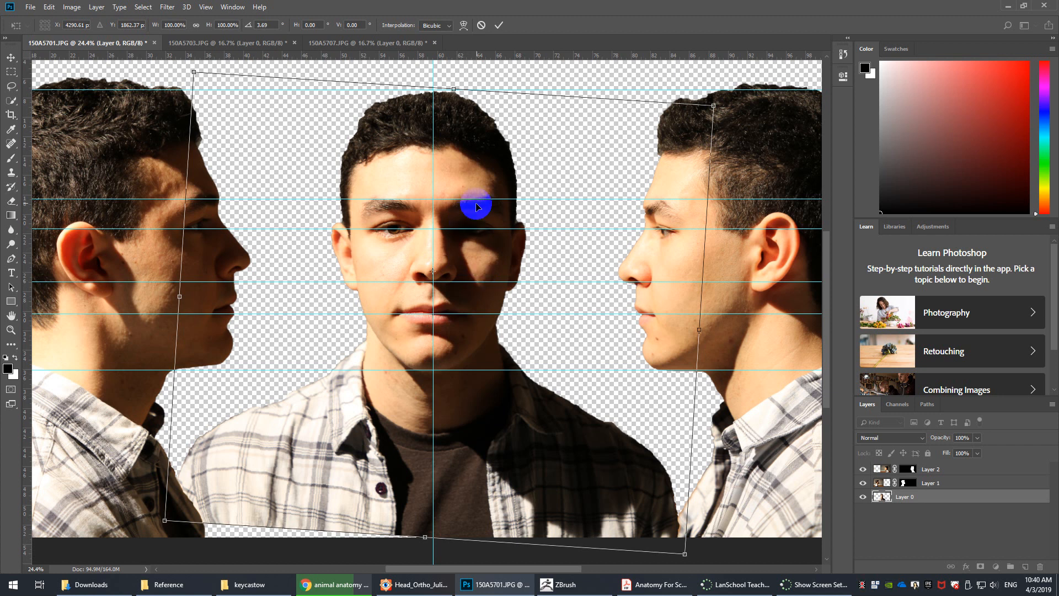
drag(458, 54, 516, 301)
drag(458, 54, 471, 324)
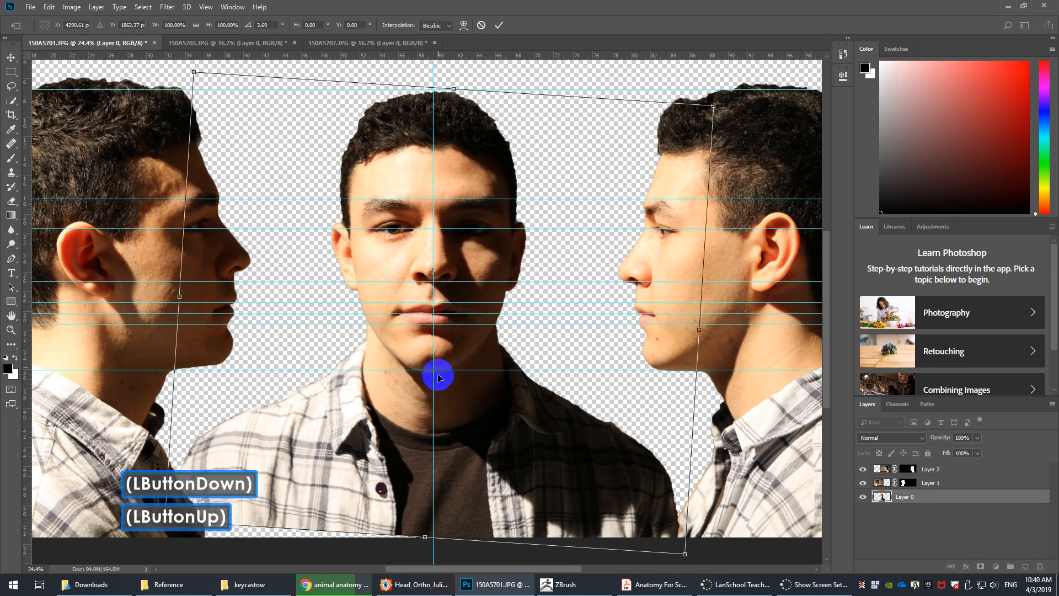
key(Return)
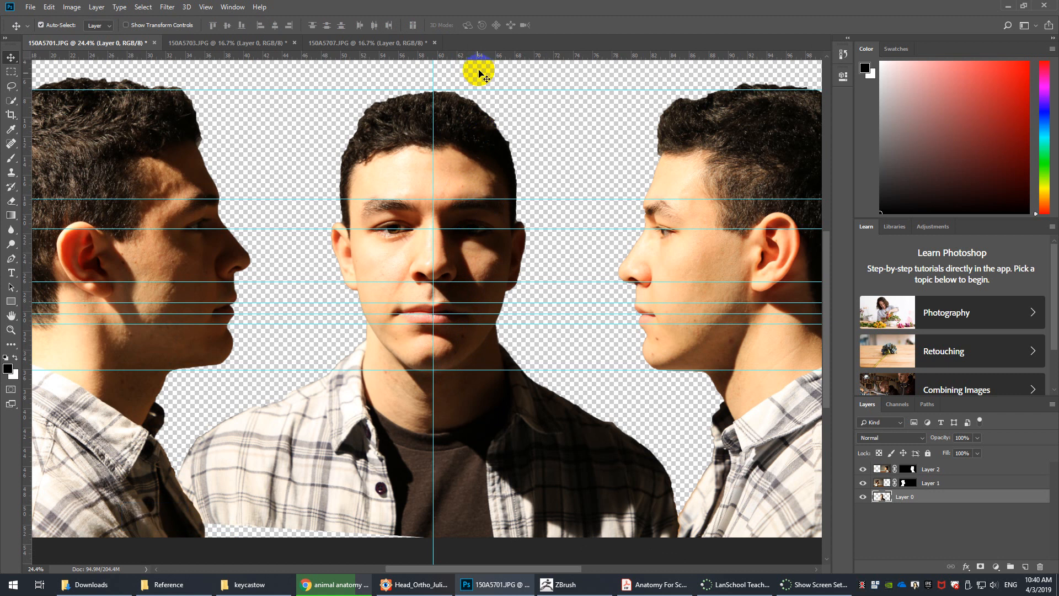
drag(473, 90, 489, 221)
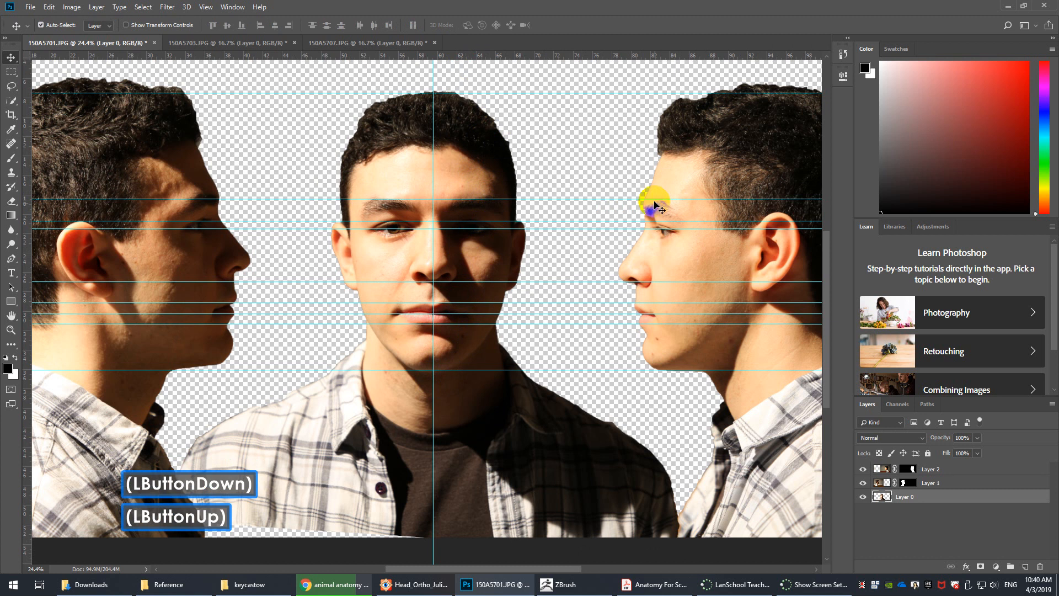
Select Layer 2 with the left-facing profile, nudge it slightly, and add a horizontal guide at the bottom of its ear.
key(space)
drag(695, 275, 532, 273)
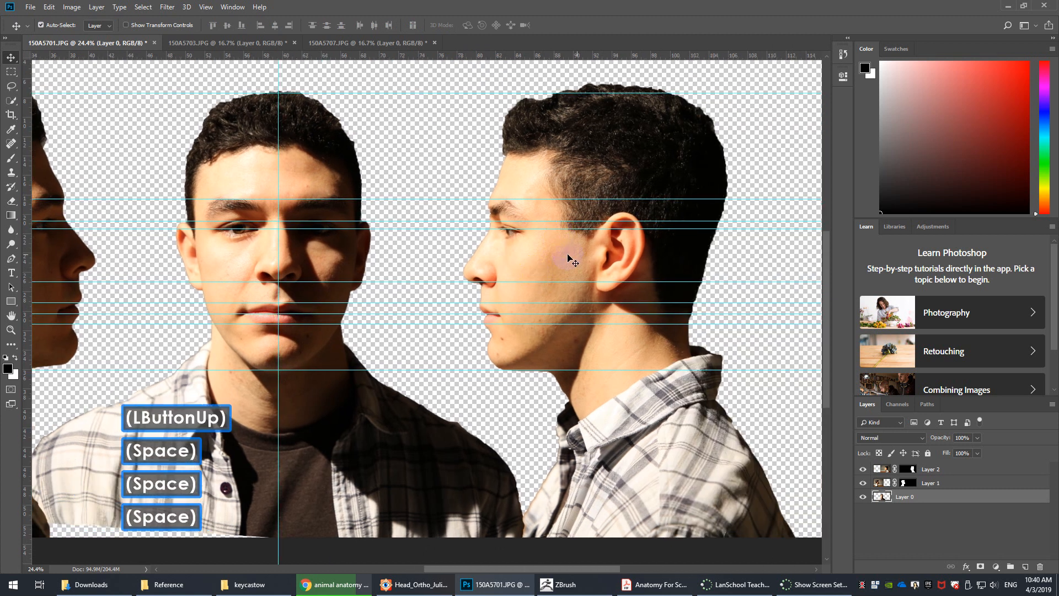
right_click(577, 255)
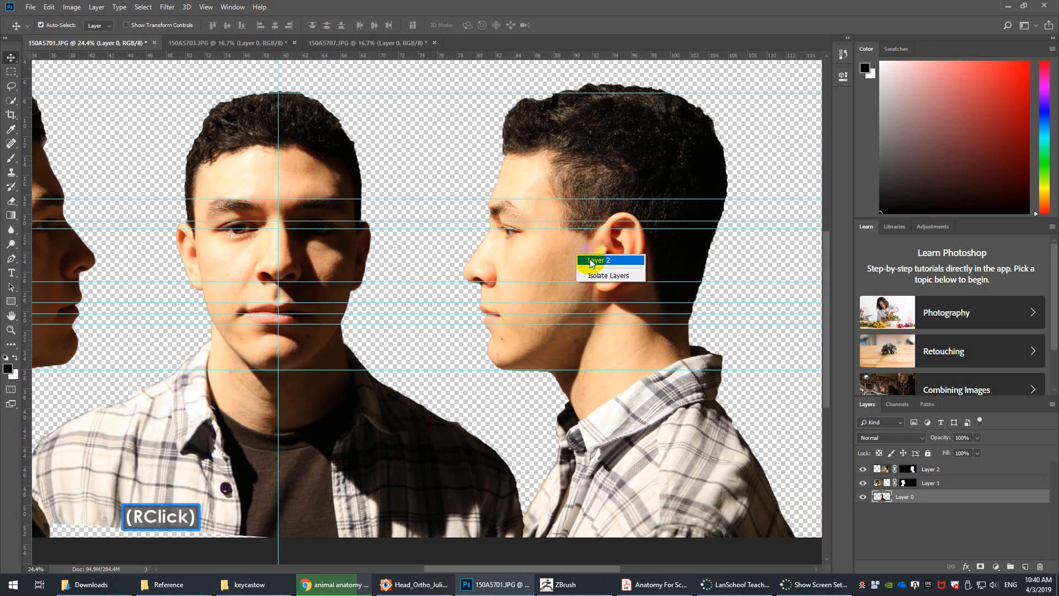
click(590, 261)
mouse_move(556, 260)
mouse_down()
mouse_move(561, 249)
mouse_move(548, 264)
mouse_up()
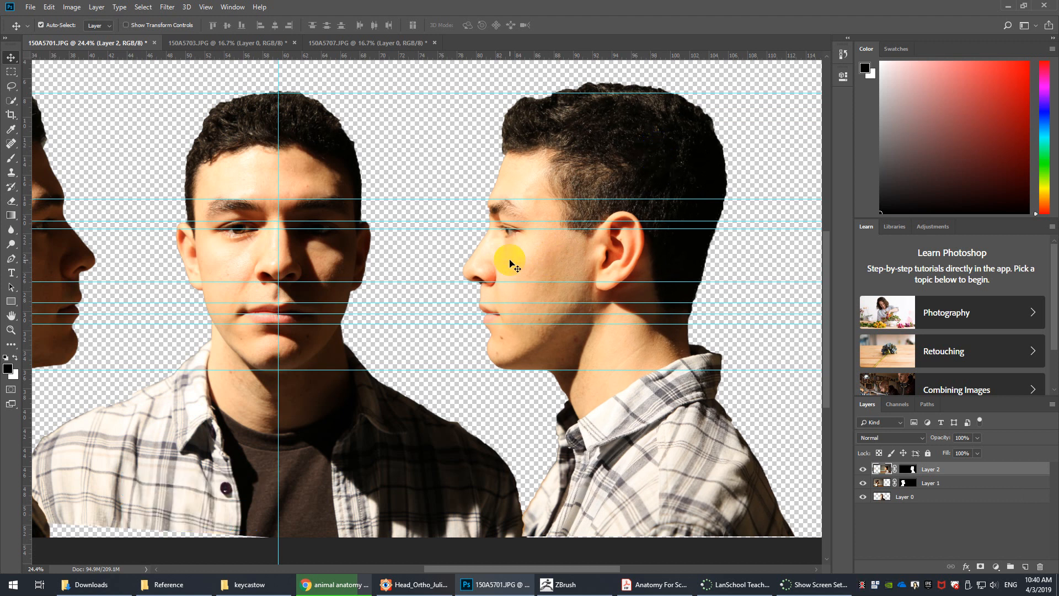
drag(553, 55, 586, 290)
Hide the rulers and permanently apply the layer masks of Layer 2 and Layer 1.
key(ctrl)
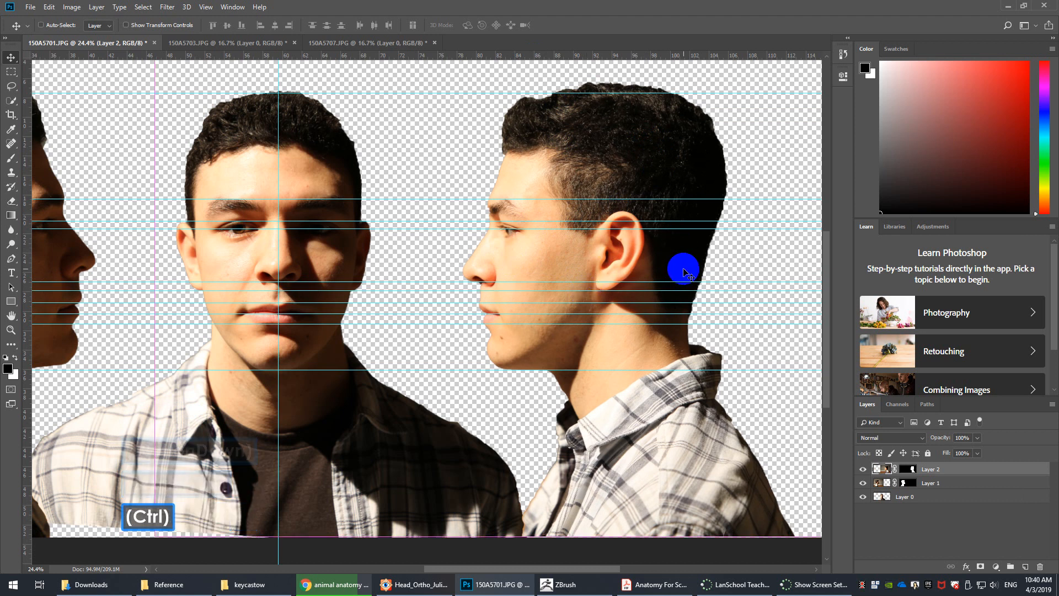
key(ctrl+r)
key(ctrl+t)
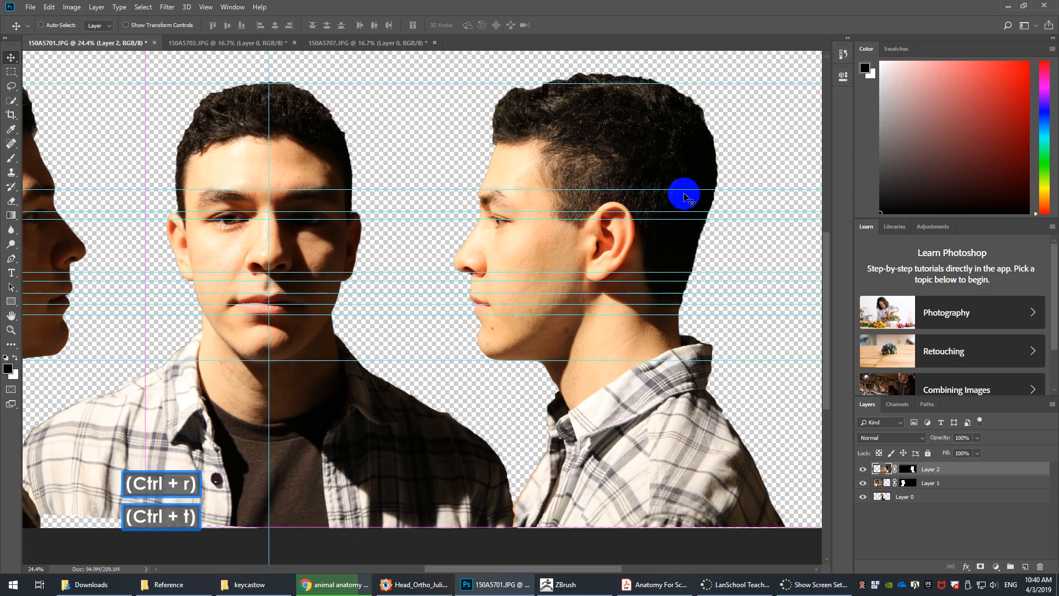
key(Escape)
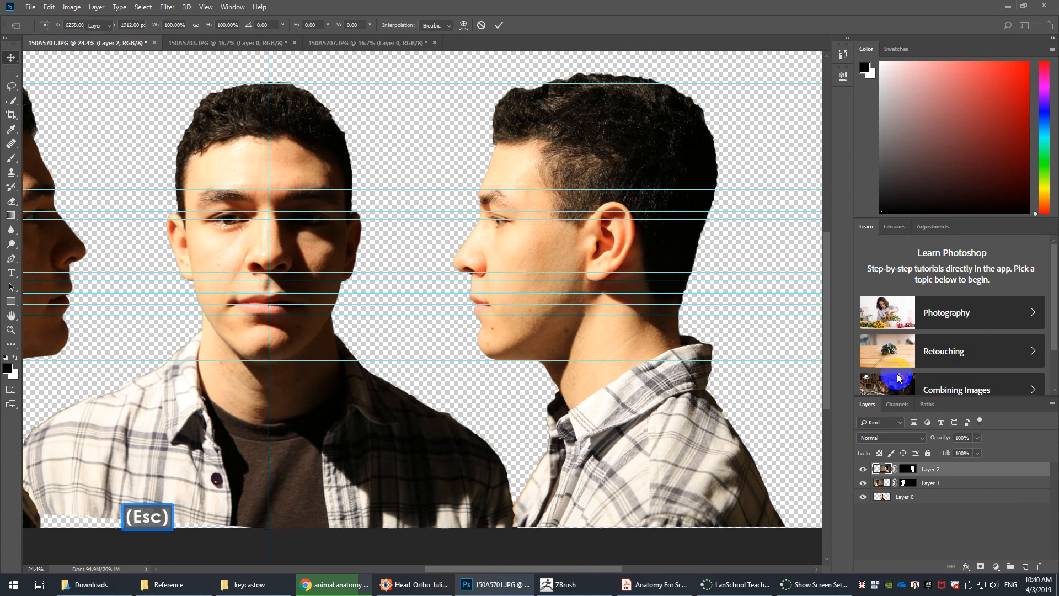
right_click(907, 470)
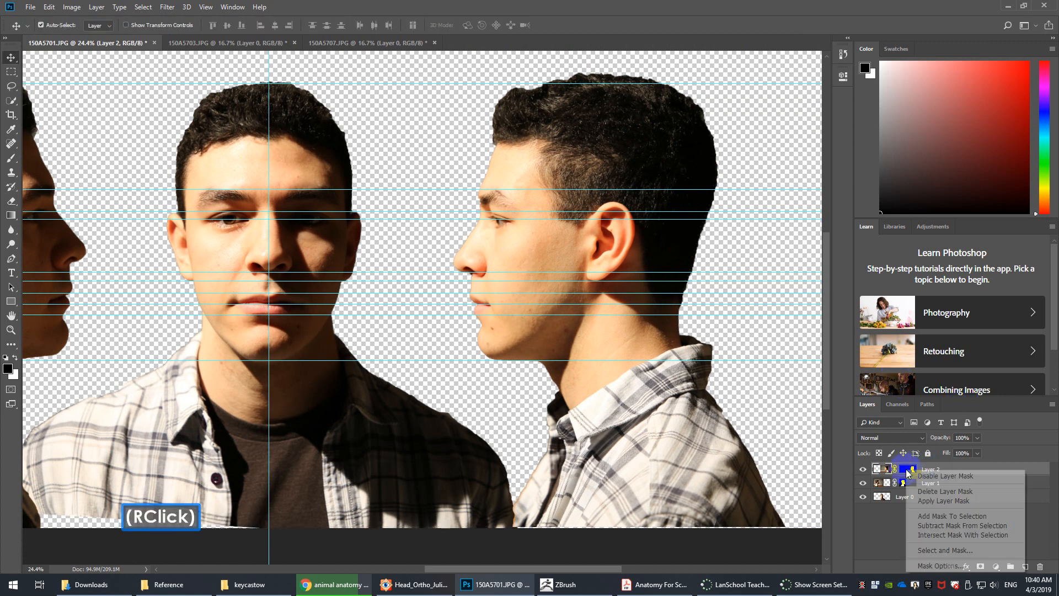
click(945, 491)
right_click(905, 484)
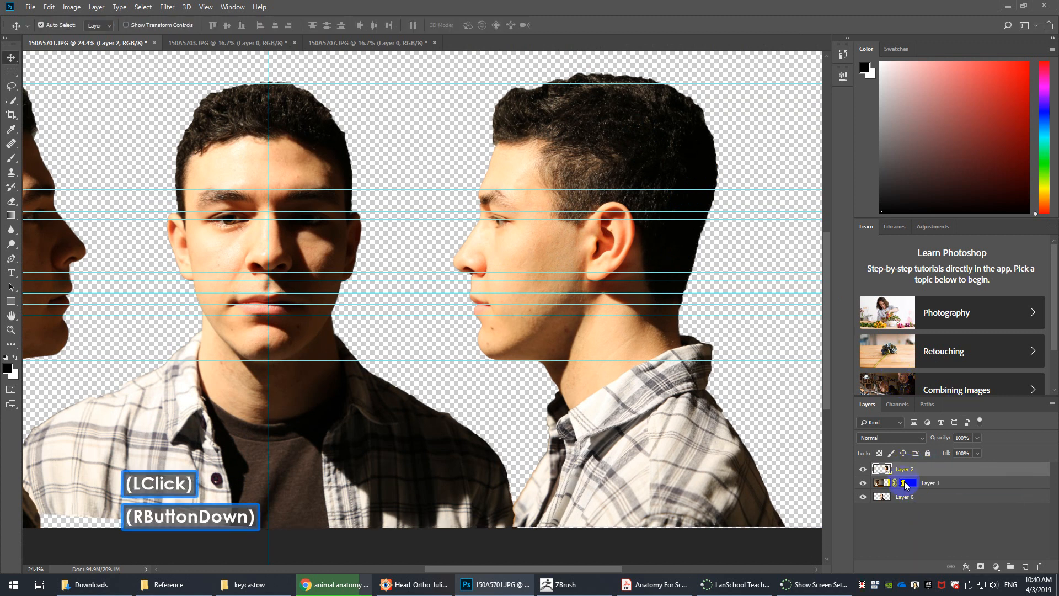
click(916, 401)
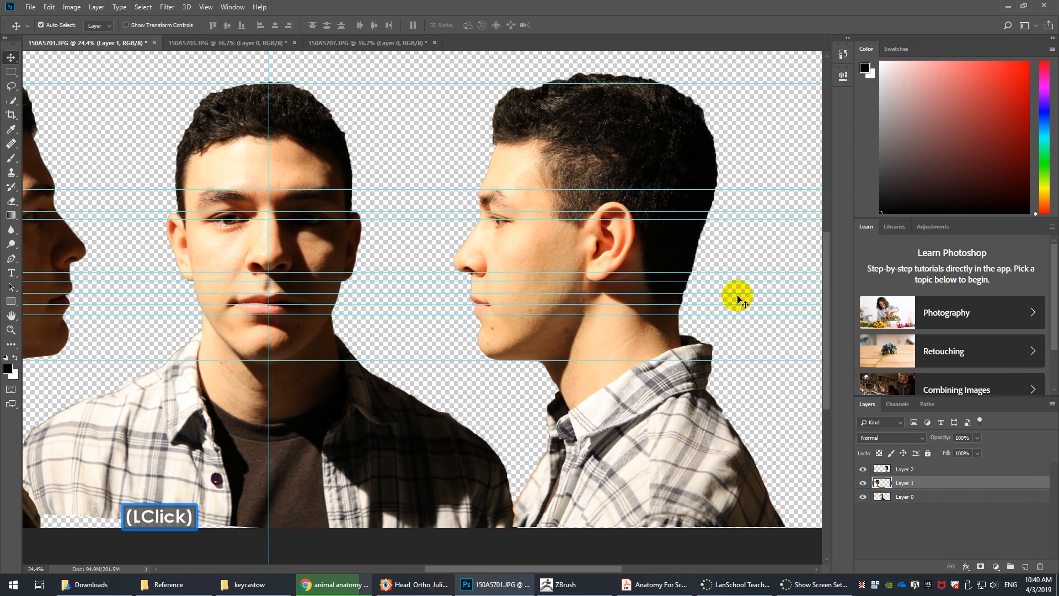
Free-transform the left-facing profile in Layer 2, rotating it about 1.33° clockwise and moving it slightly down to match the guides.
right_click(630, 158)
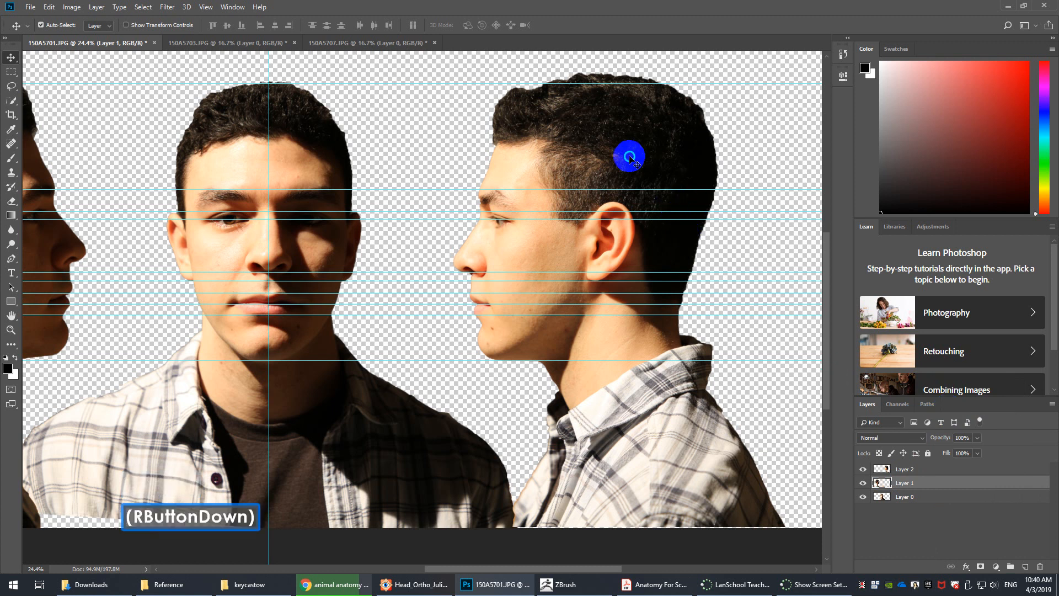
click(650, 157)
key(ctrl+t)
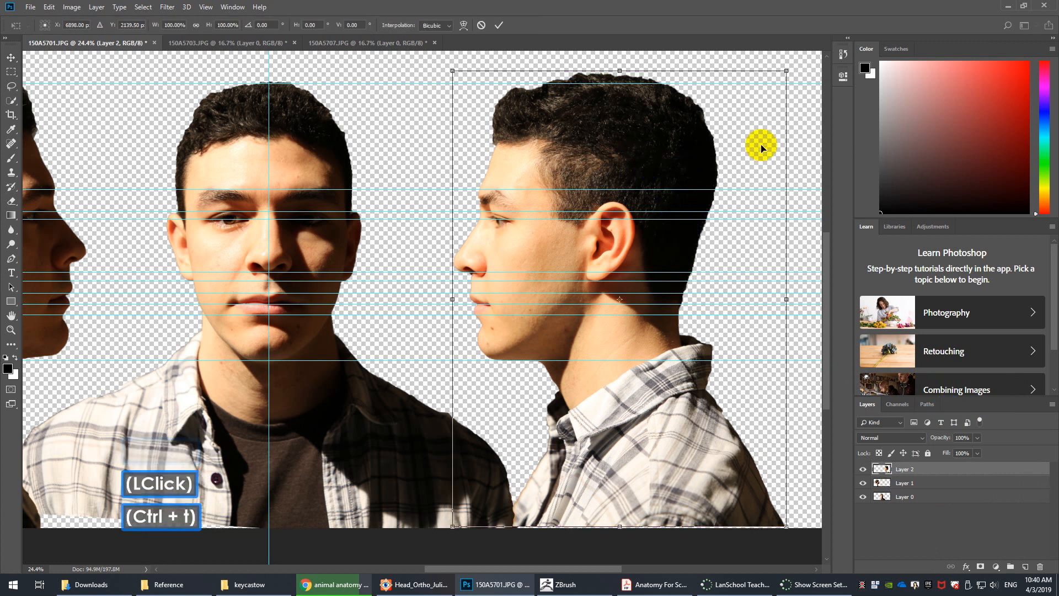
drag(806, 131, 807, 140)
drag(634, 127, 636, 132)
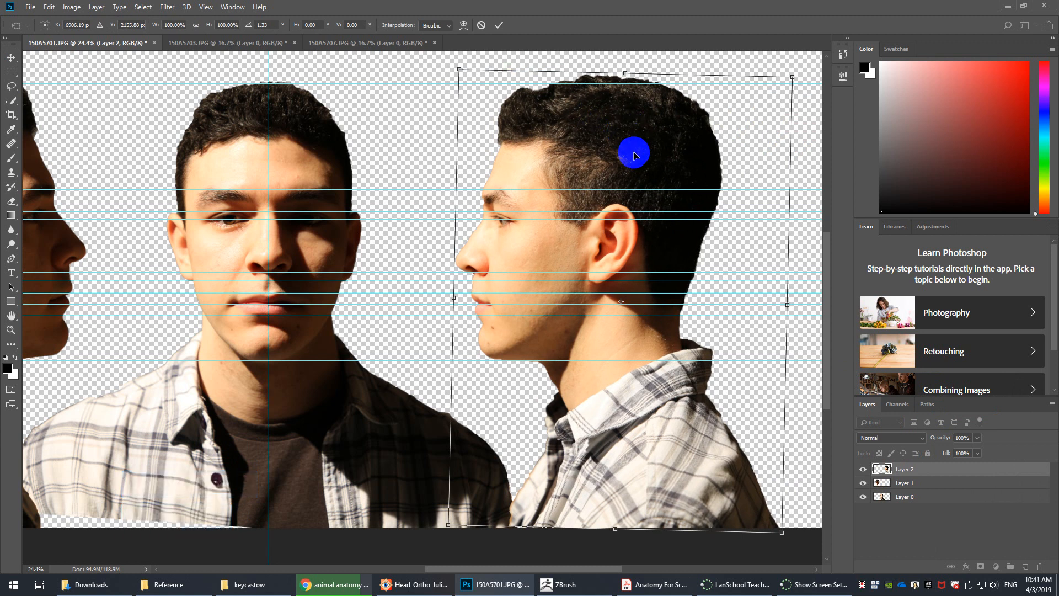
Enlarge the left-facing profile to about 102.73% width and 101.19% height, nudge its features onto the guides, and apply the transform.
key(ctrl)
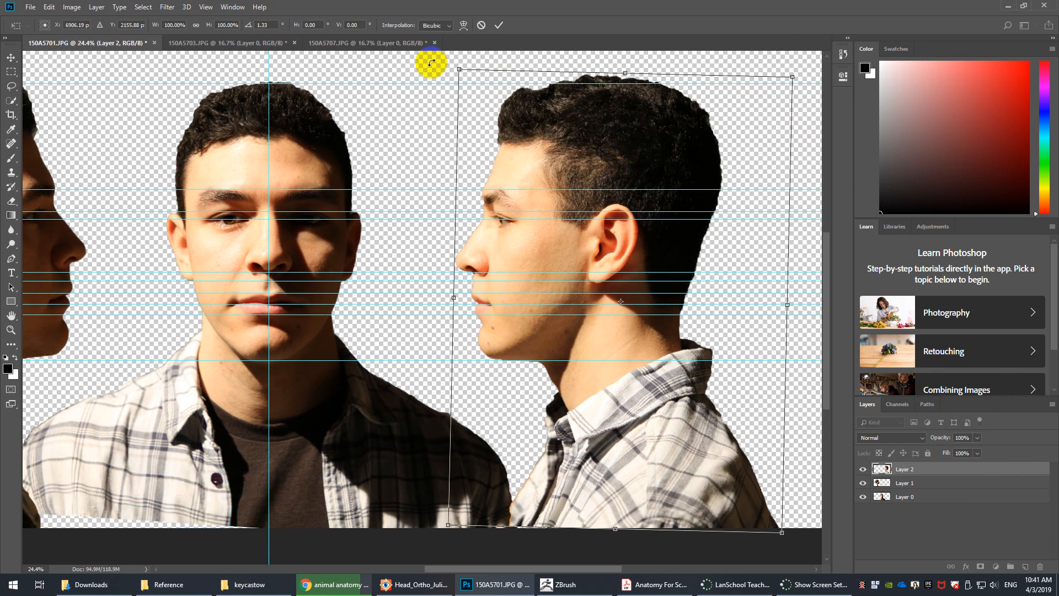
drag(460, 70, 452, 66)
key(ctrl+z)
click(456, 68)
key(alt)
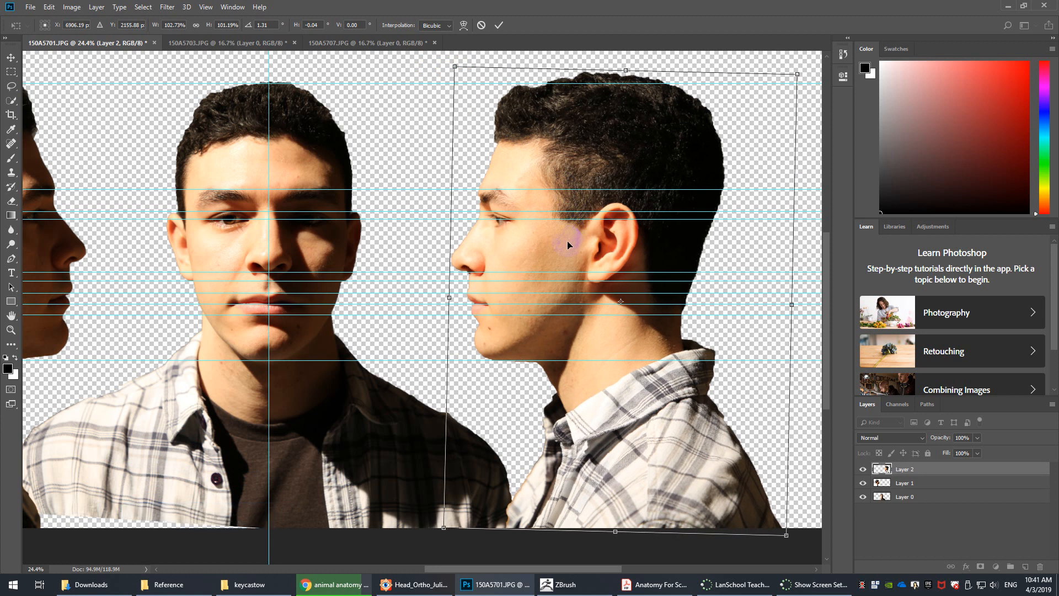
drag(569, 251, 570, 252)
drag(569, 252, 570, 252)
key(Return)
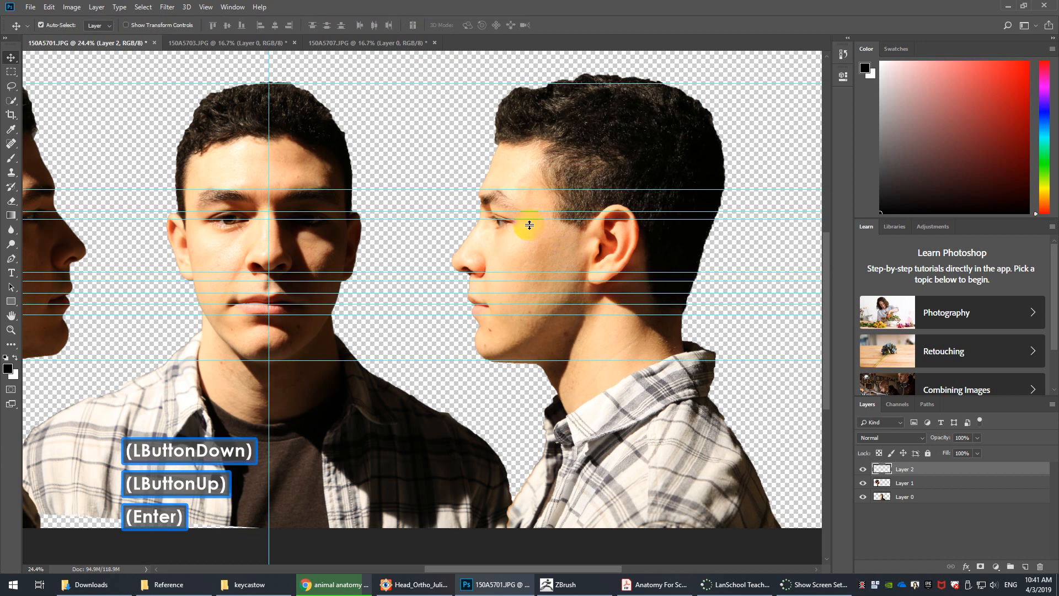
Dismiss the promotional pop-up about placing an image onto any surface.
key(space)
drag(303, 207, 452, 217)
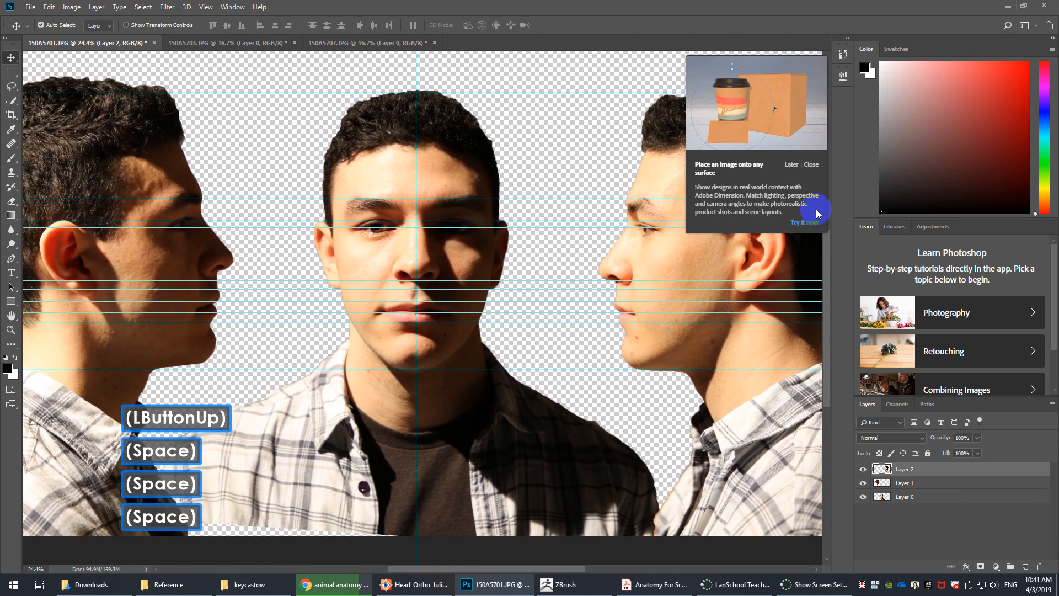
click(843, 80)
click(844, 72)
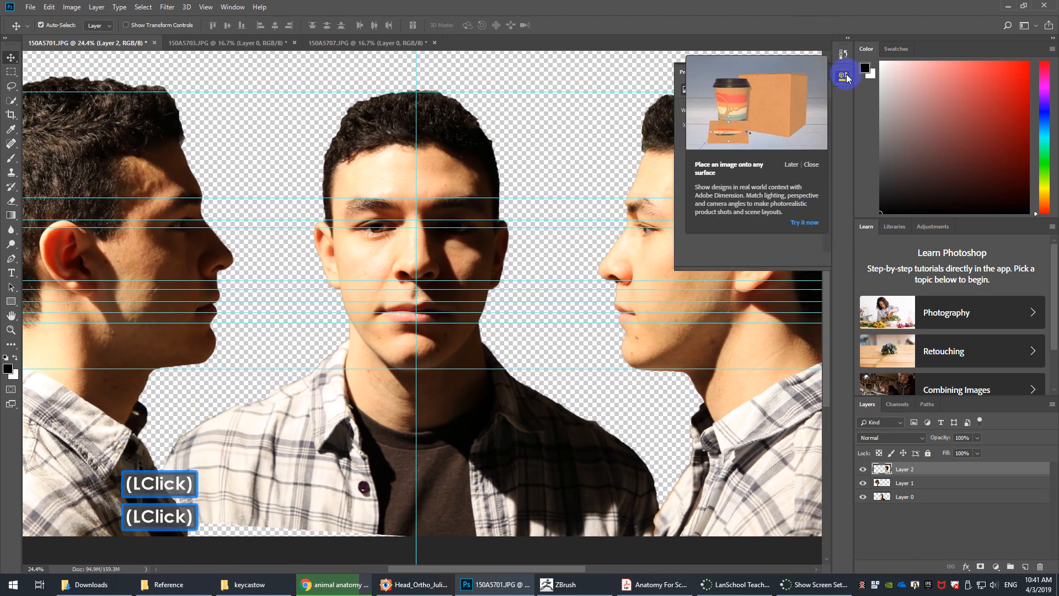
click(843, 56)
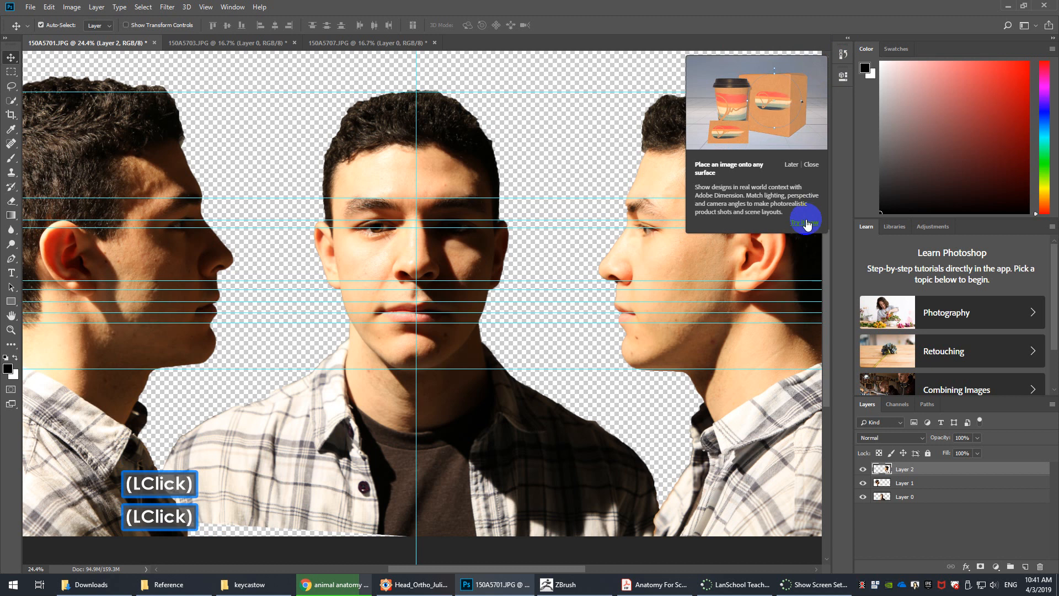
click(811, 164)
Compare the facial features of both profiles with the front face along the horizontal guides.
key(space)
drag(282, 142, 346, 155)
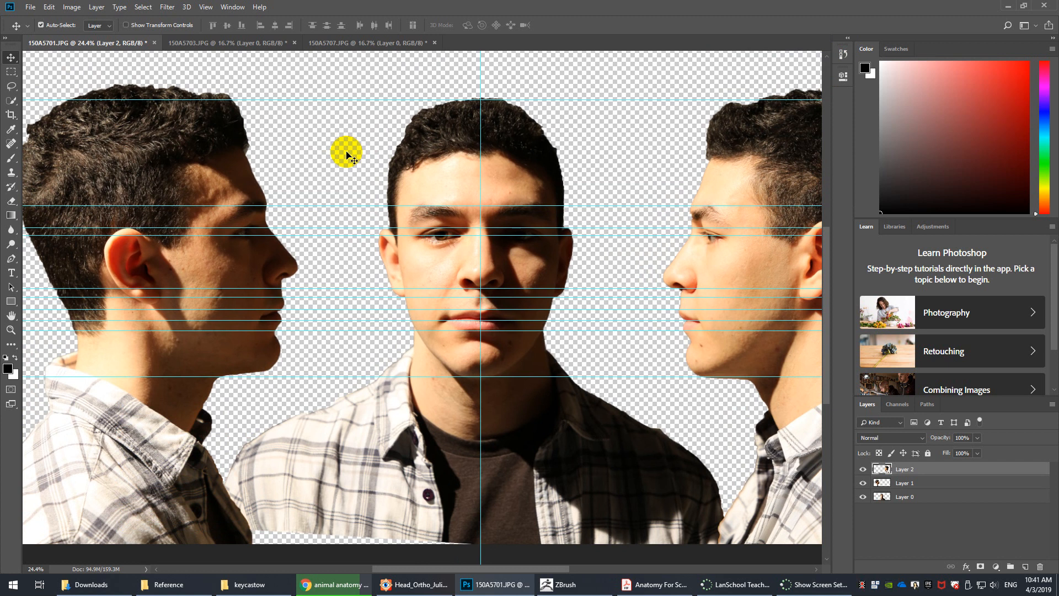
key(space)
drag(567, 243, 382, 242)
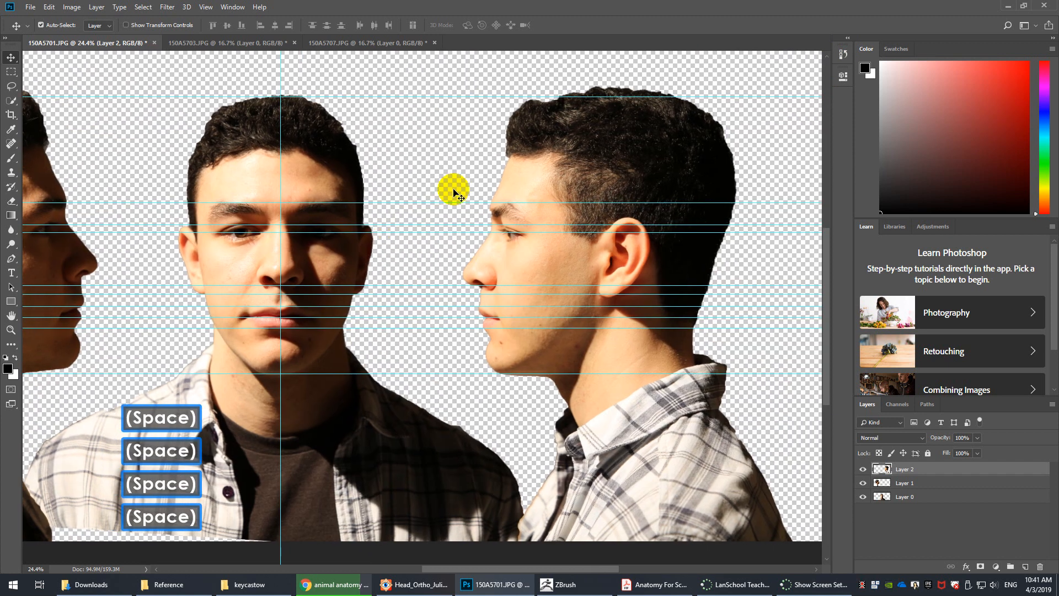
key(space)
drag(409, 193, 570, 198)
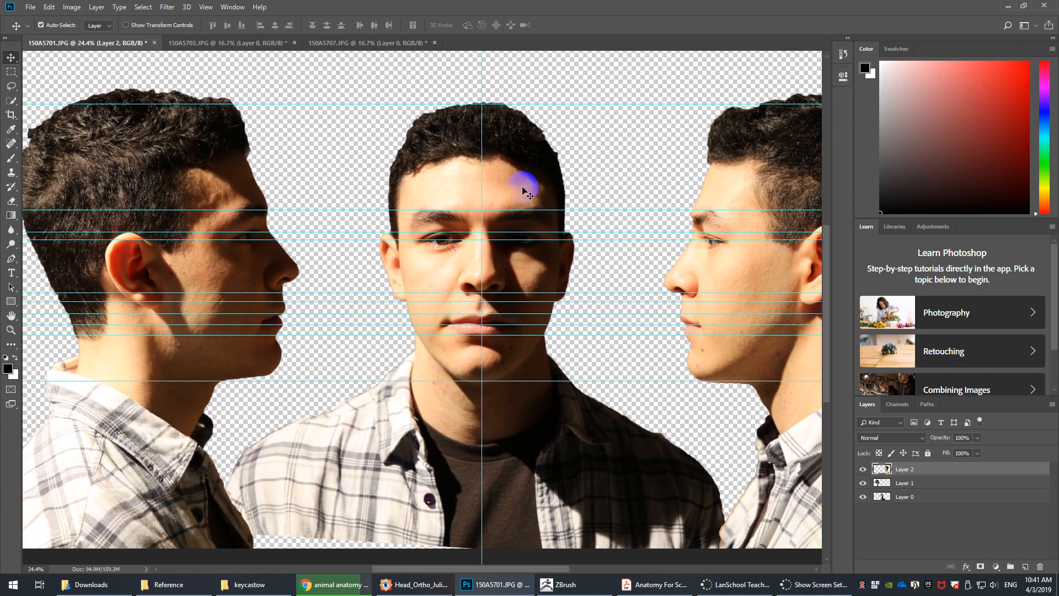
Switch to FastStone Image Viewer and browse to the separate left-profile reference image.
click(415, 584)
scroll(455, 411, down, 2)
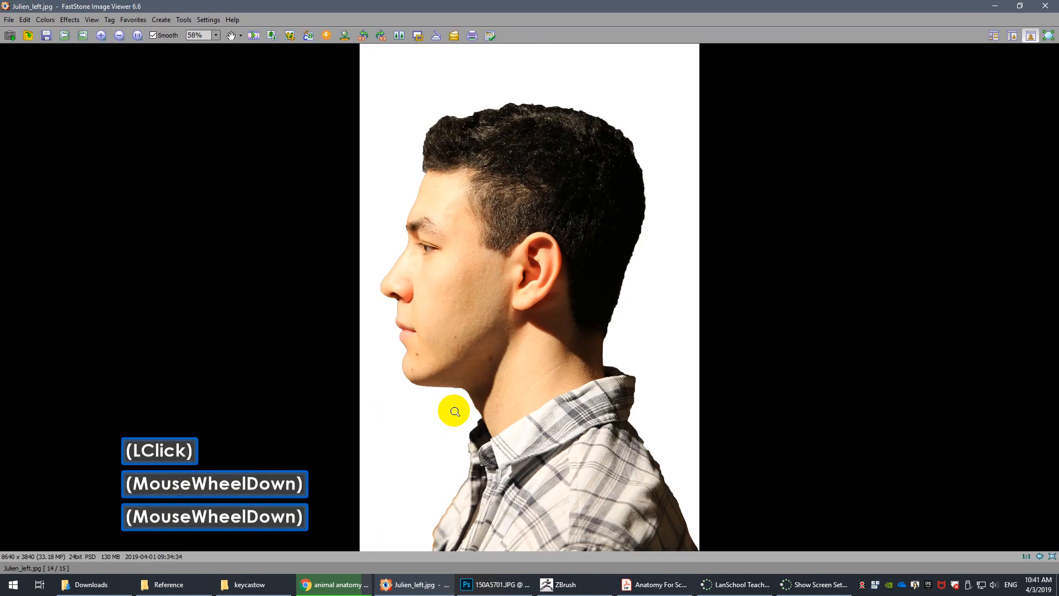
Browse the other head photos in the image viewer, comparing the three-quarter, raised-chin and facial expression shots.
scroll(455, 411, up, 5)
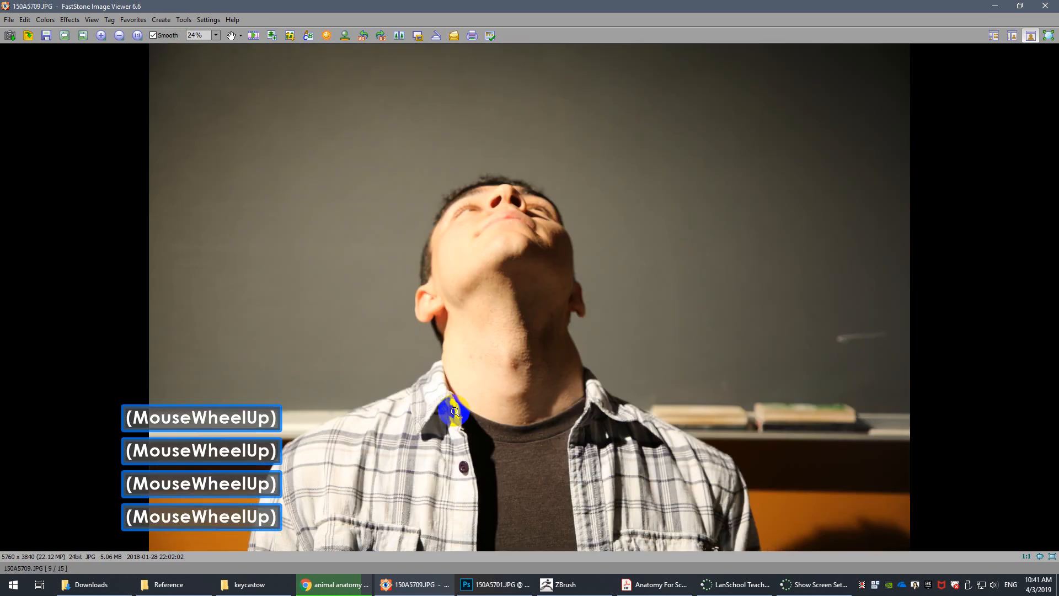
scroll(455, 411, up, 2)
scroll(455, 411, down, 1)
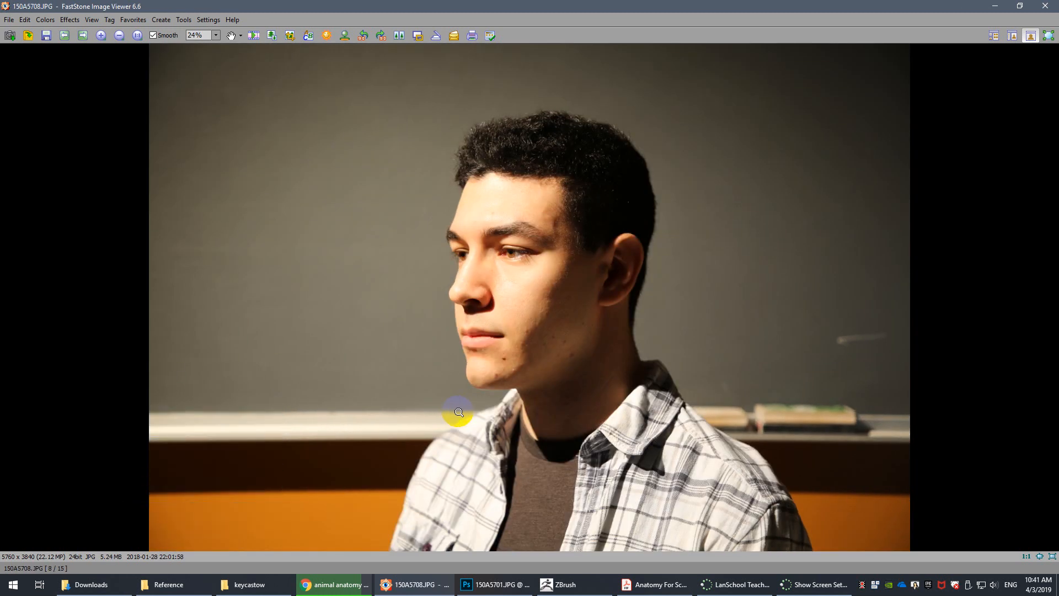
scroll(458, 411, down, 2)
scroll(471, 414, up, 2)
scroll(470, 415, down, 2)
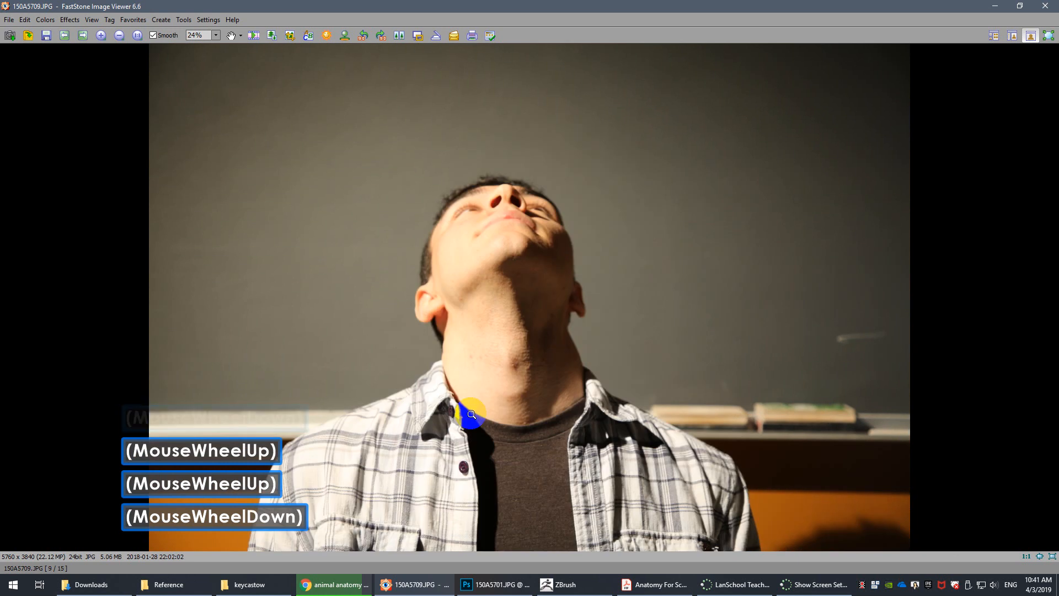
scroll(471, 414, up, 1)
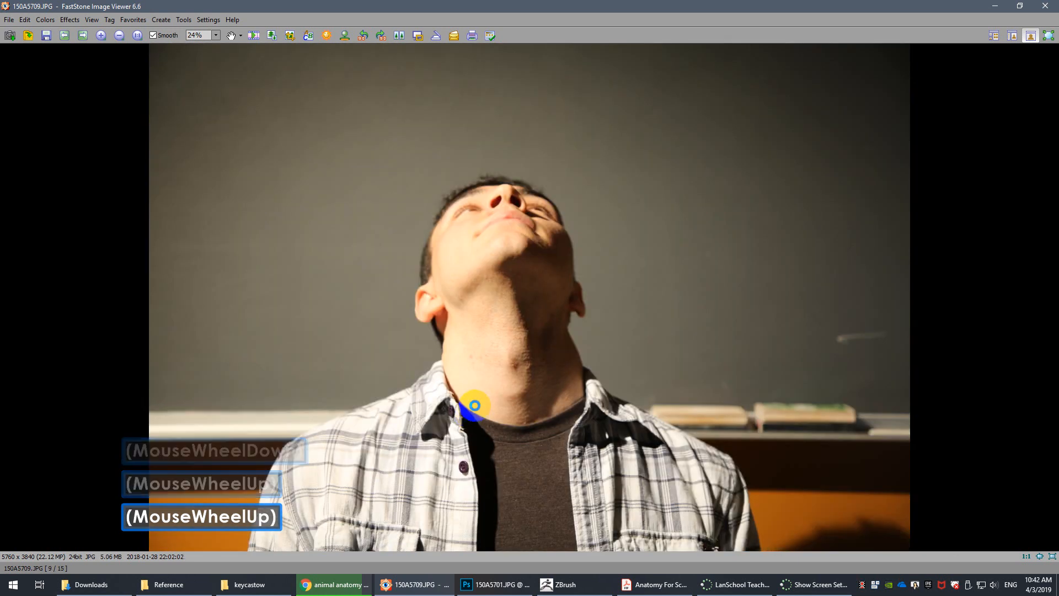
scroll(472, 405, down, 2)
scroll(474, 408, up, 1)
scroll(474, 408, down, 2)
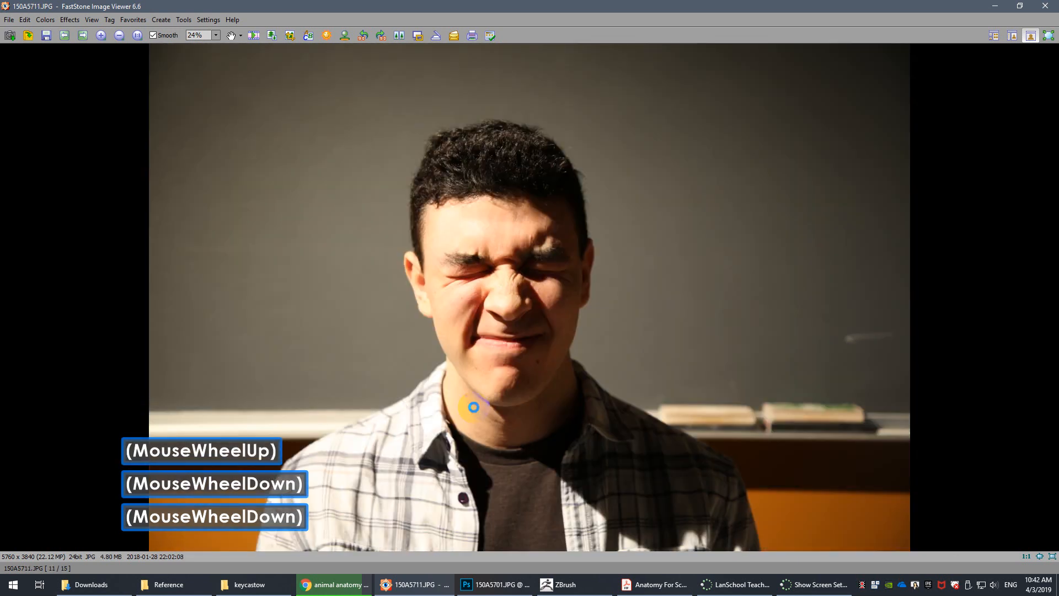
scroll(474, 408, up, 2)
scroll(474, 408, down, 3)
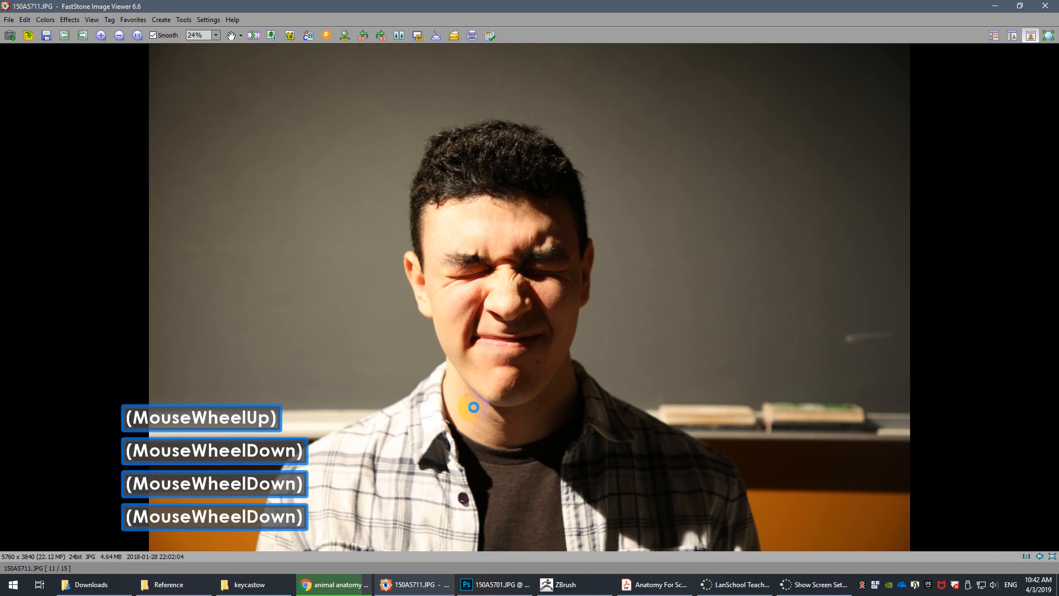
scroll(473, 407, down, 1)
Return to Photoshop, rotate the right-facing profile on Layer 1 to about -1.25° and scale it proportionally to about 102.75%.
click(996, 6)
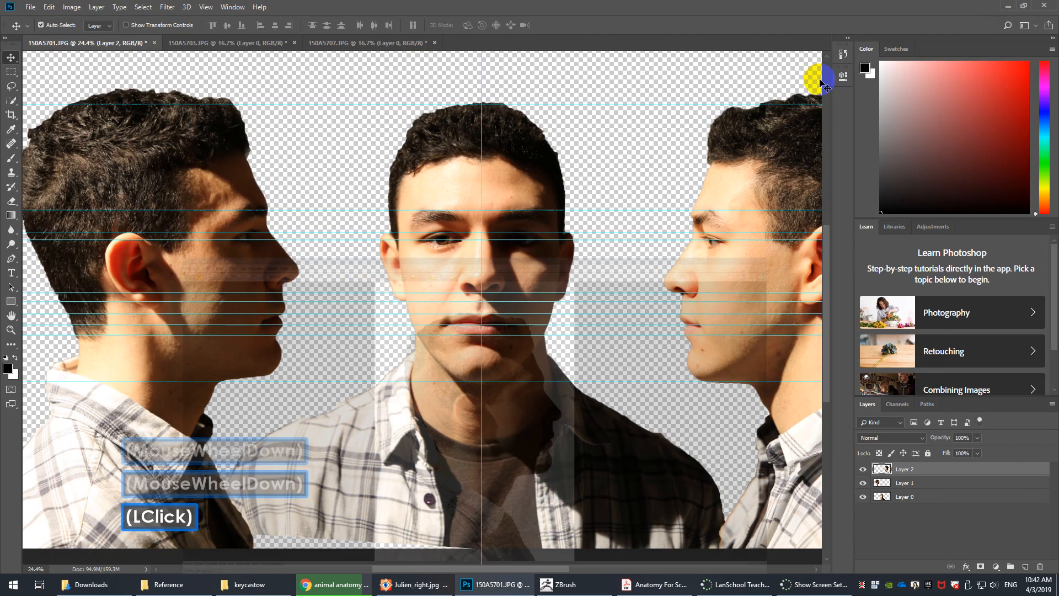
key(space)
drag(248, 255, 343, 255)
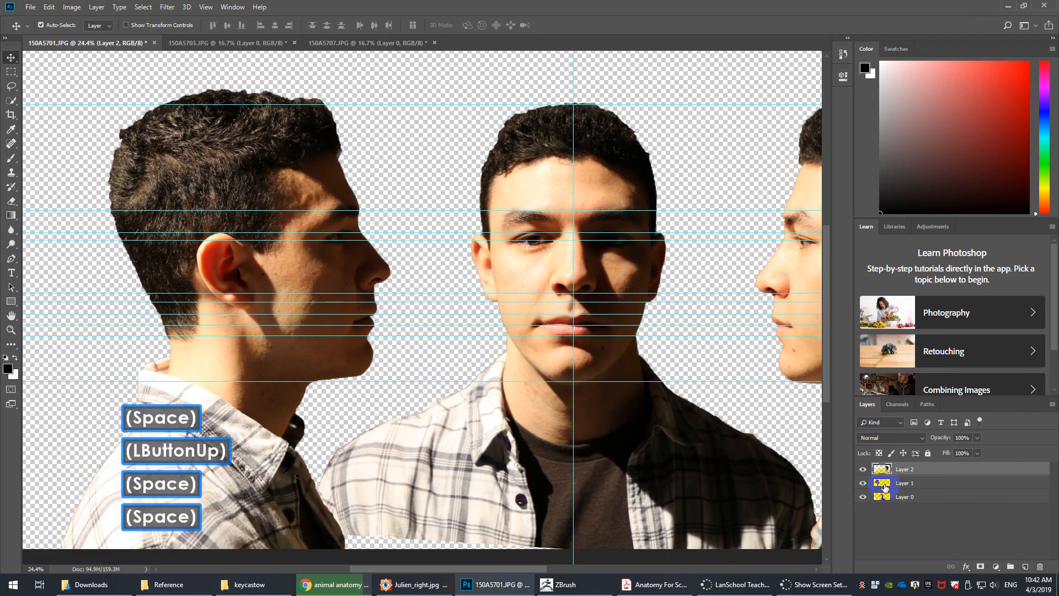
key(ctrl+t)
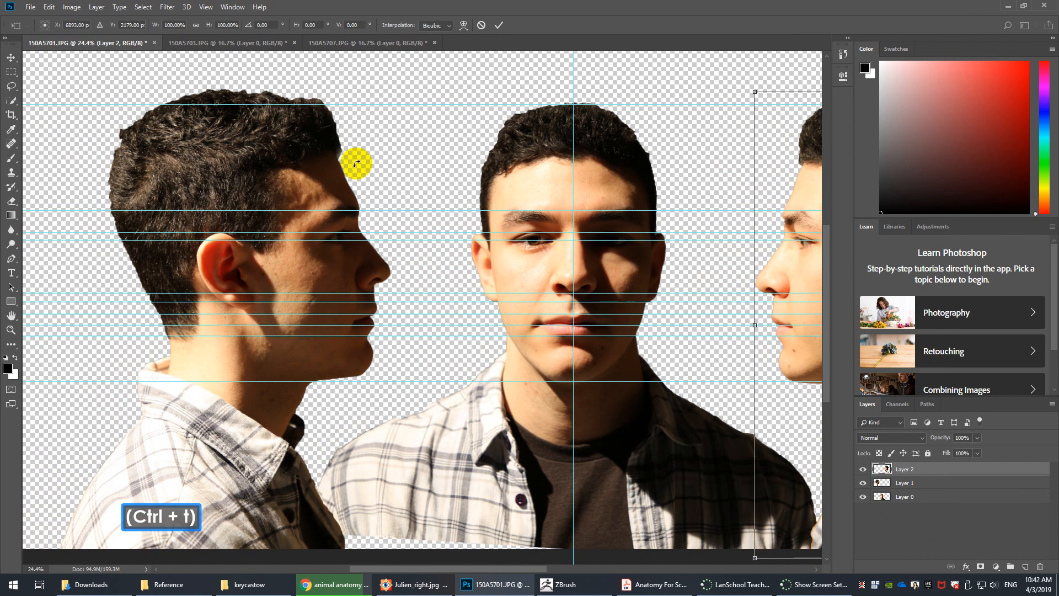
key(Escape)
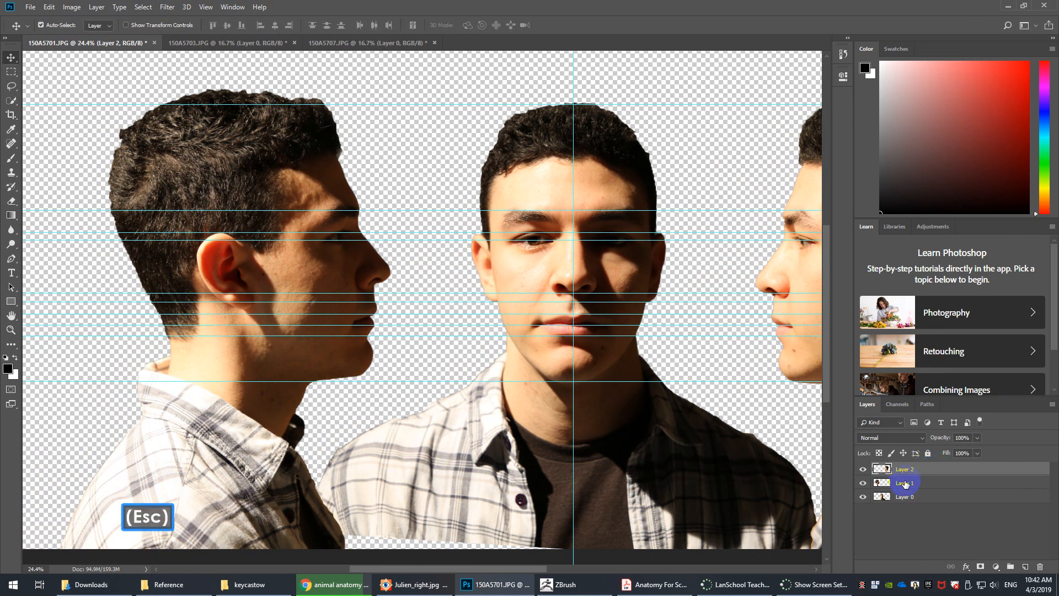
click(905, 484)
key(ctrl+t)
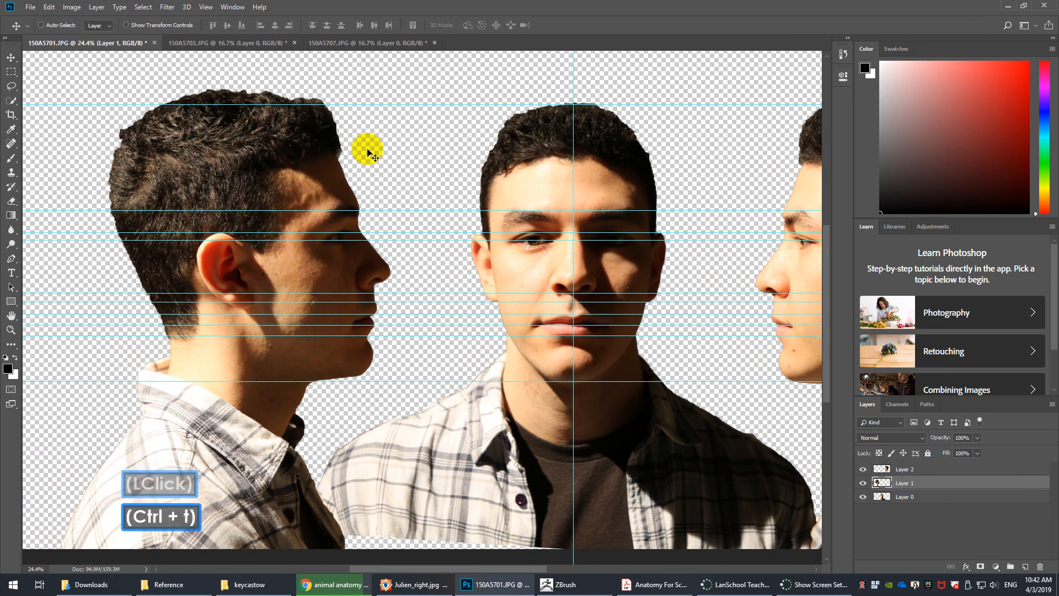
drag(430, 88, 428, 83)
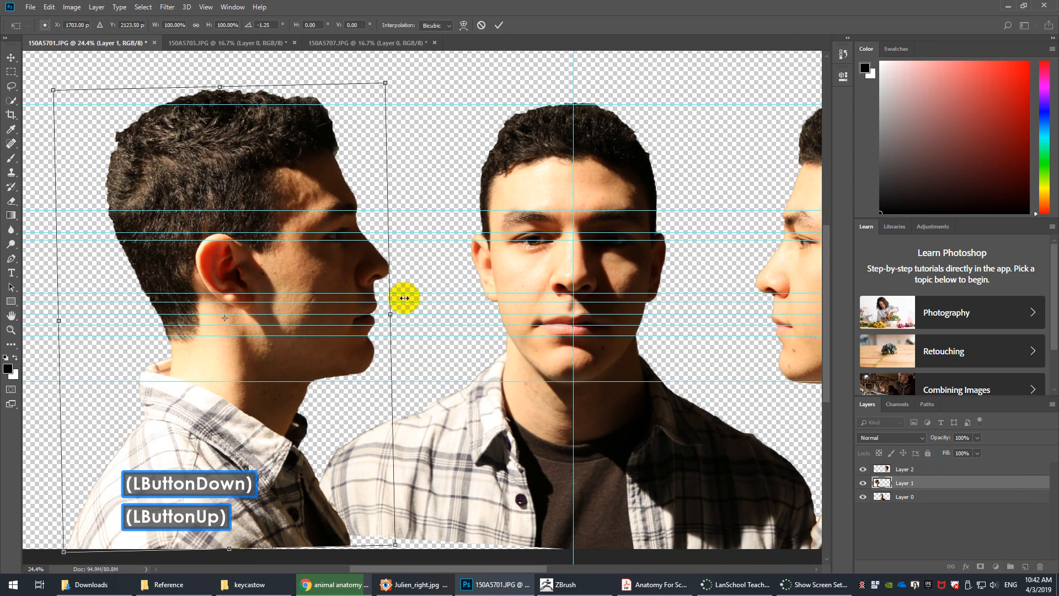
scroll(456, 381, down, 3)
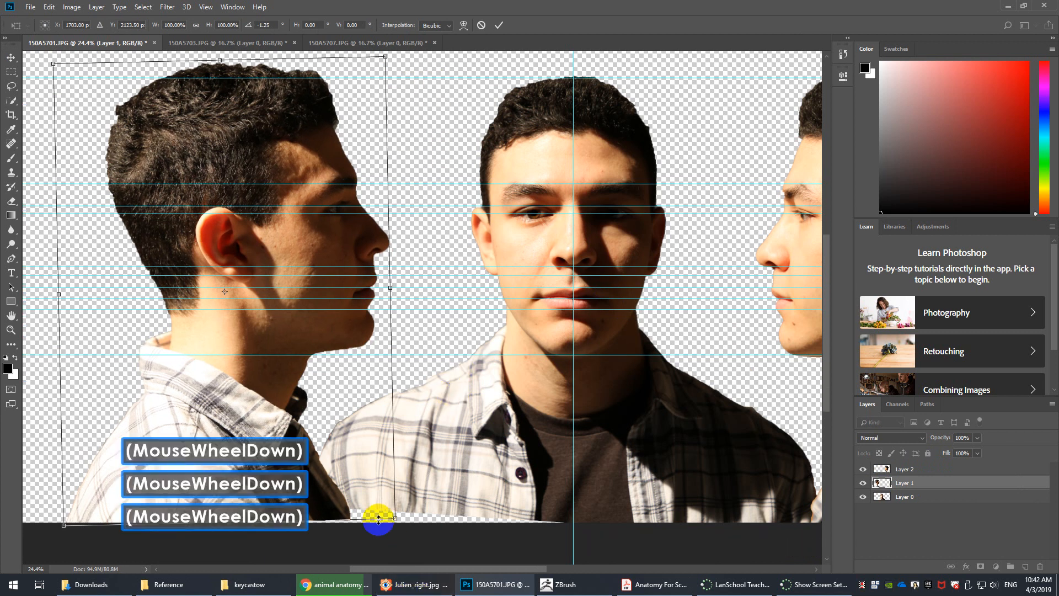
key(shift)
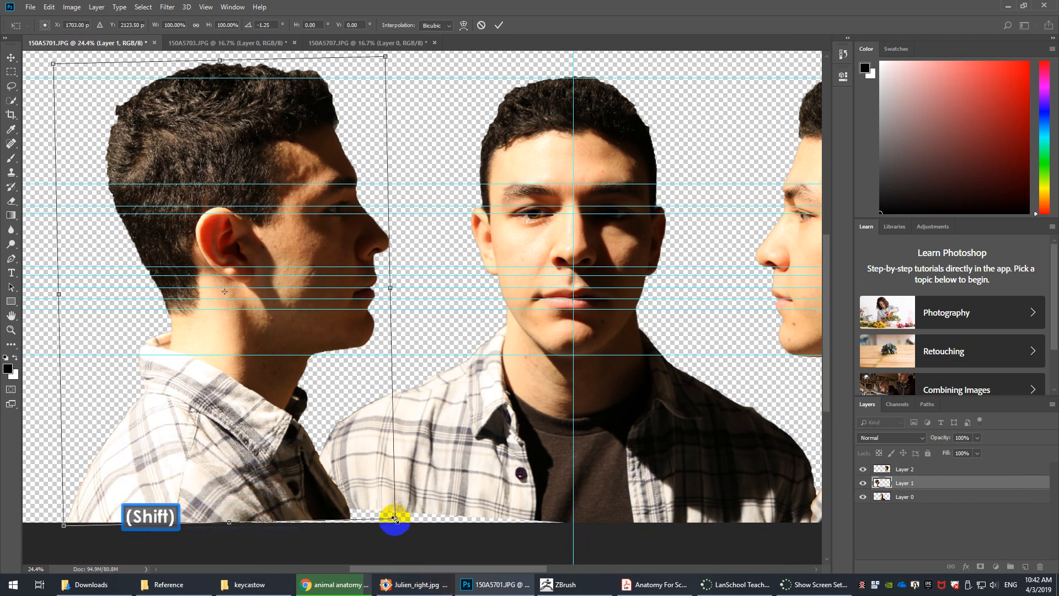
drag(395, 517, 409, 530)
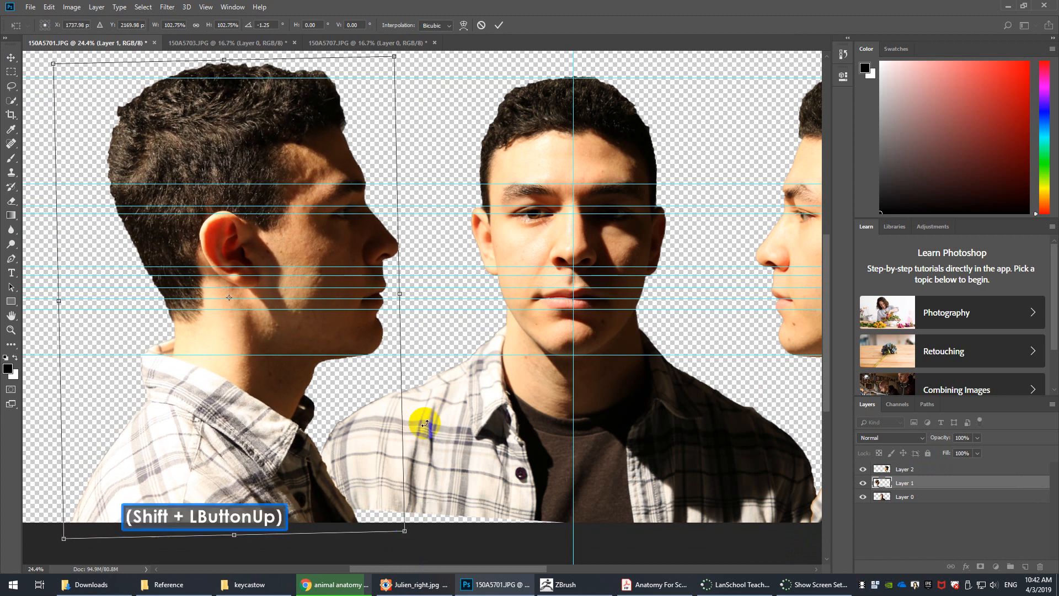
Rotate the right-facing profile to about 0.88° to match the facial guides and apply the transform.
click(438, 327)
drag(438, 328, 443, 338)
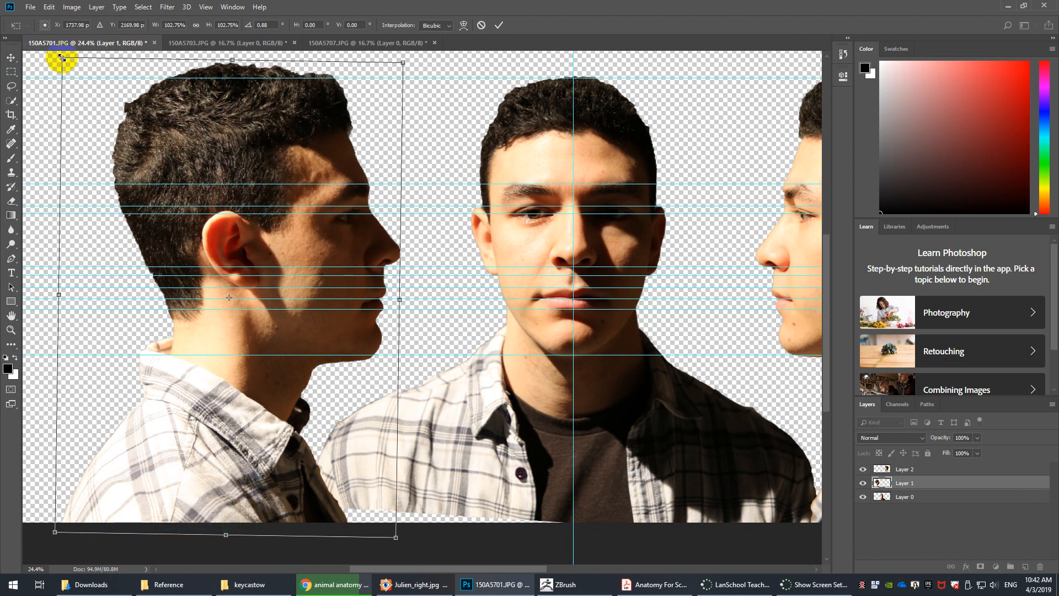
drag(233, 60, 234, 57)
key(ctrl+z)
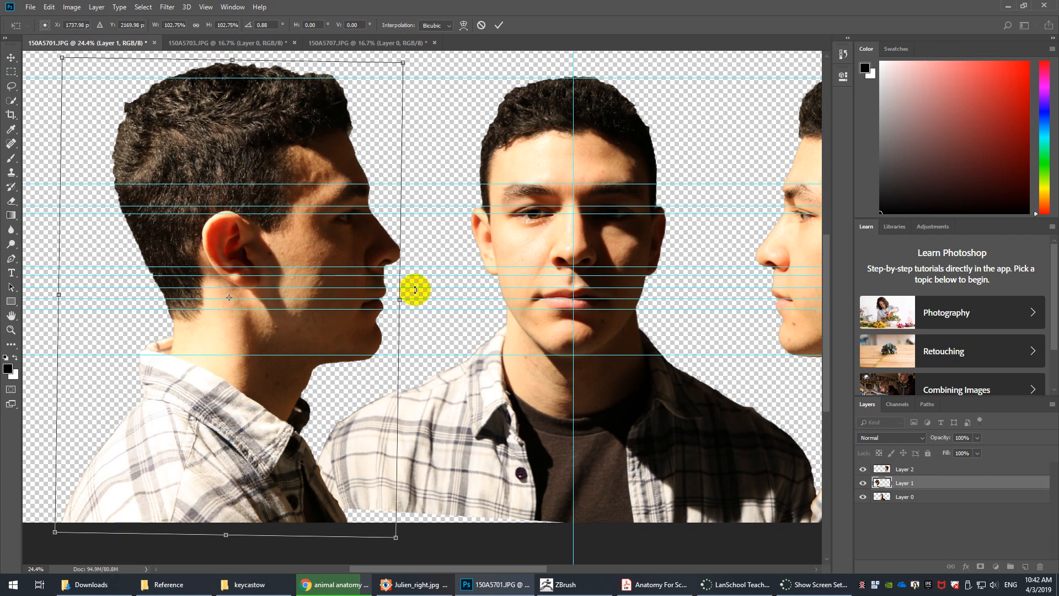
click(378, 280)
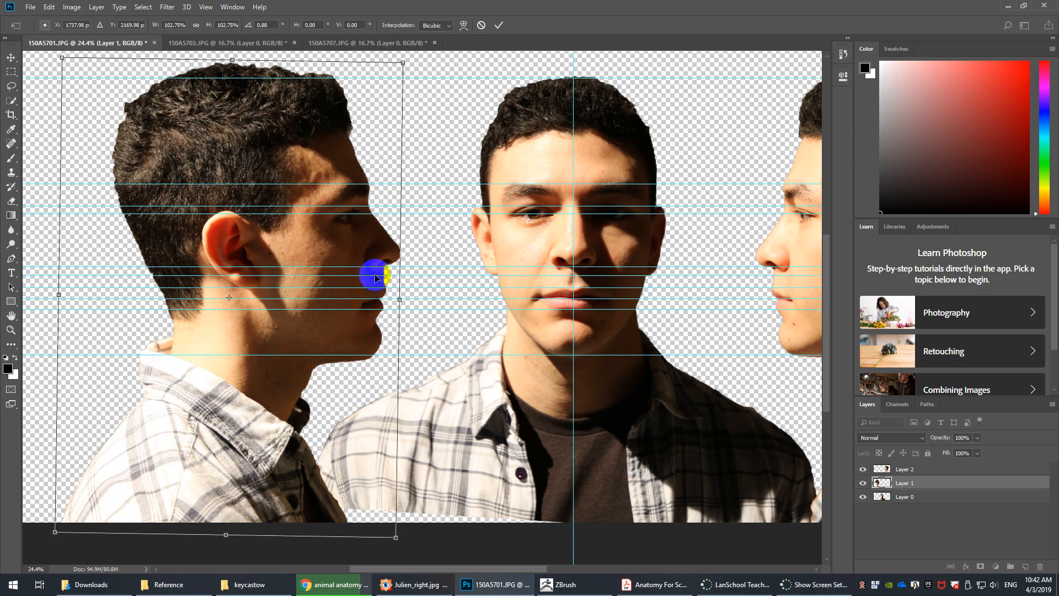
key(Return)
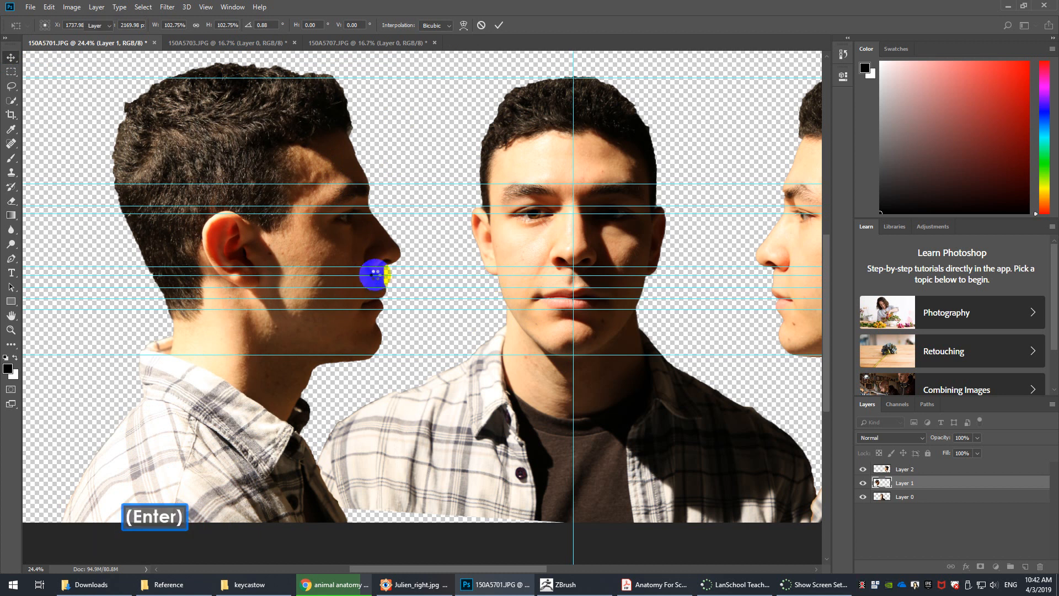
Hide the guides so the three aligned heads can be reviewed together.
drag(511, 276, 393, 284)
key(ctrl+minus)
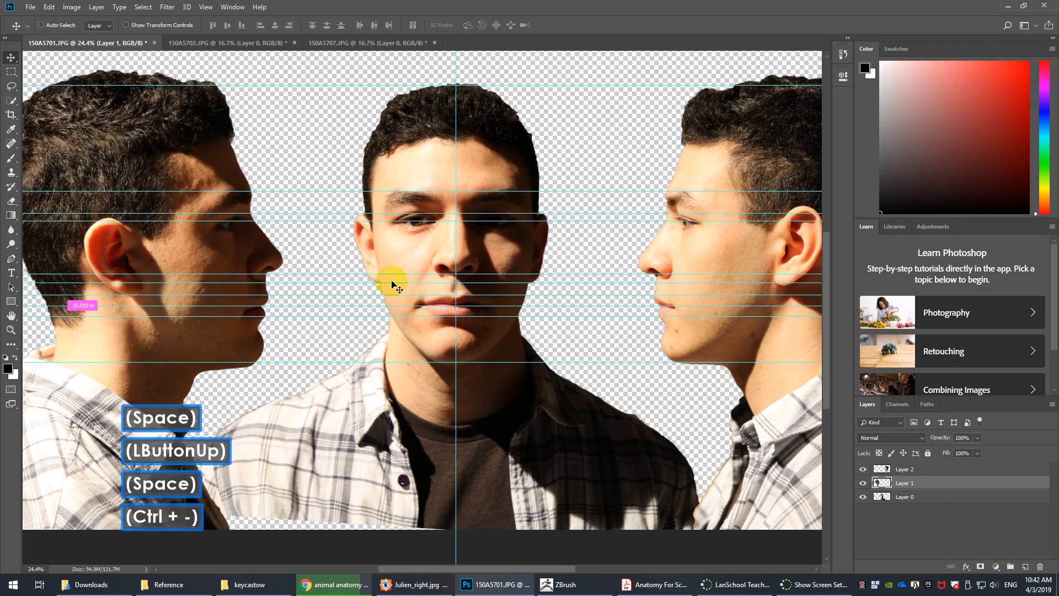
click(25, 8)
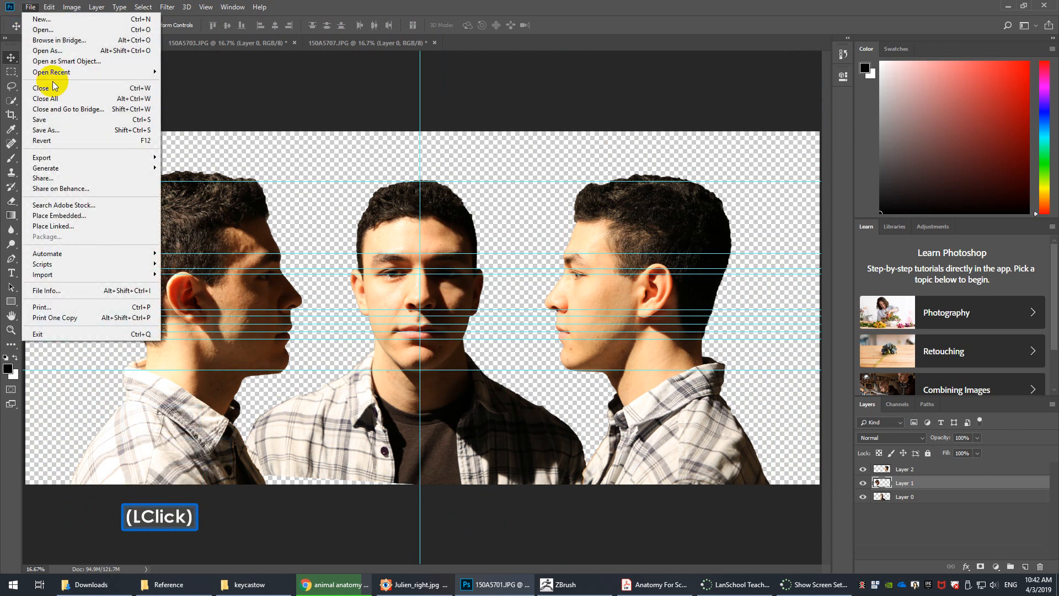
click(326, 88)
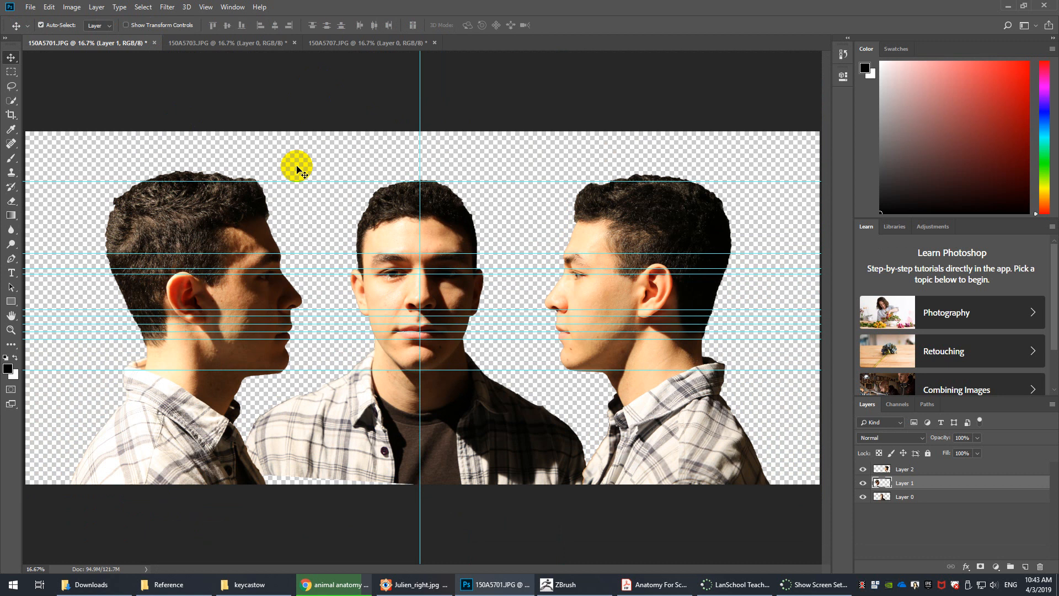
key(ctrl)
key(ctrl+semicolon)
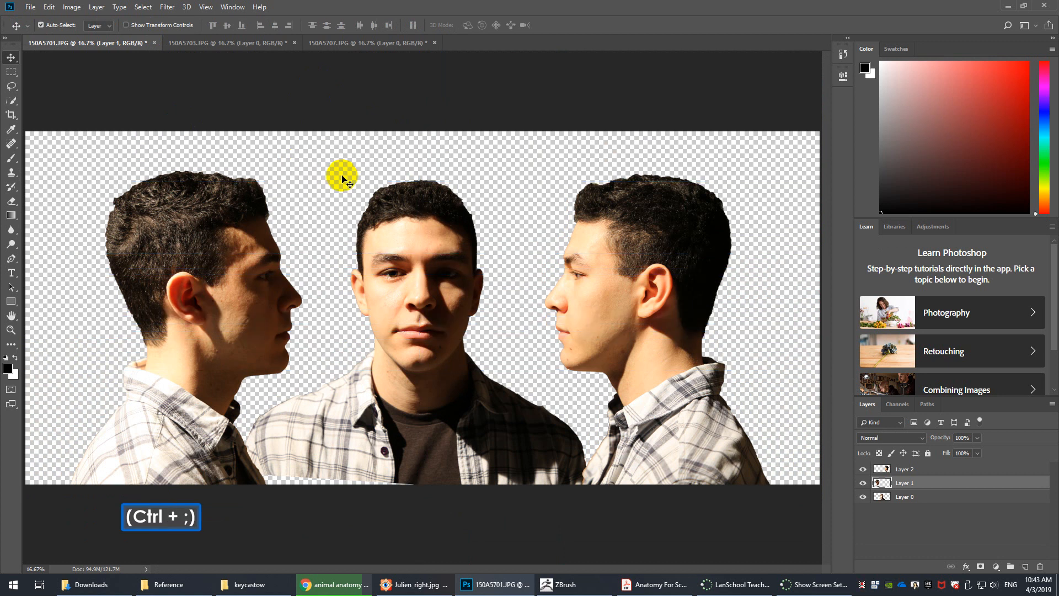
drag(437, 276, 449, 290)
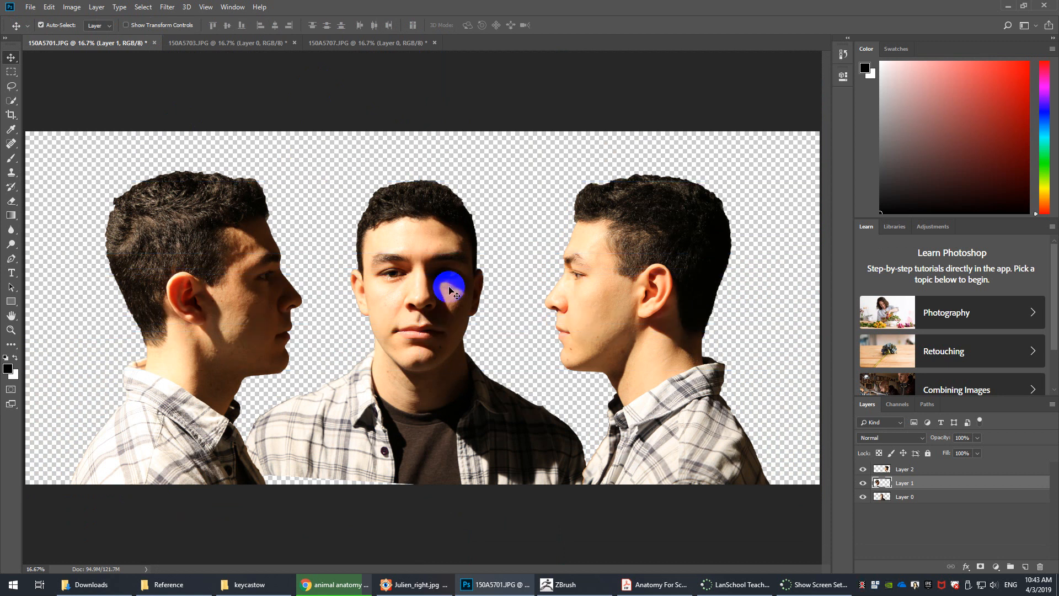
Crop the canvas closely around the three heads, trimming the empty space and the lower edges of the shirts.
key(c)
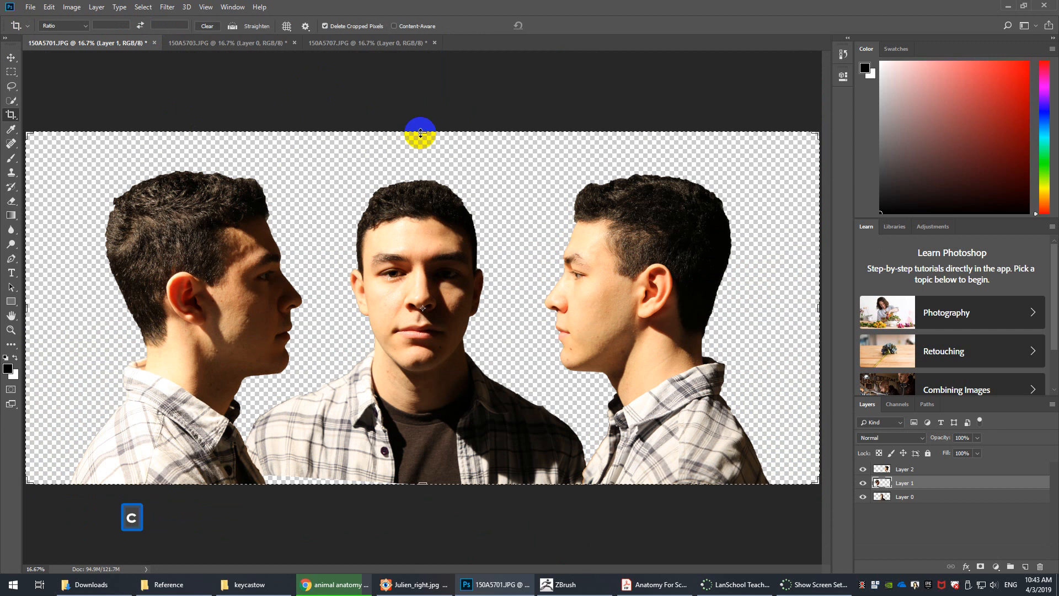
drag(419, 132, 419, 149)
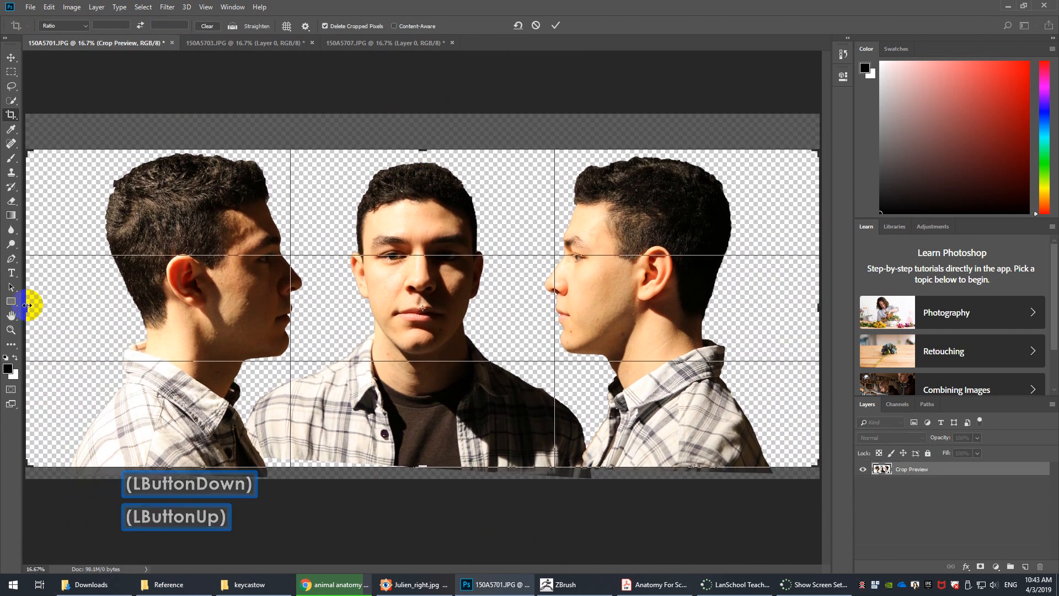
click(448, 306)
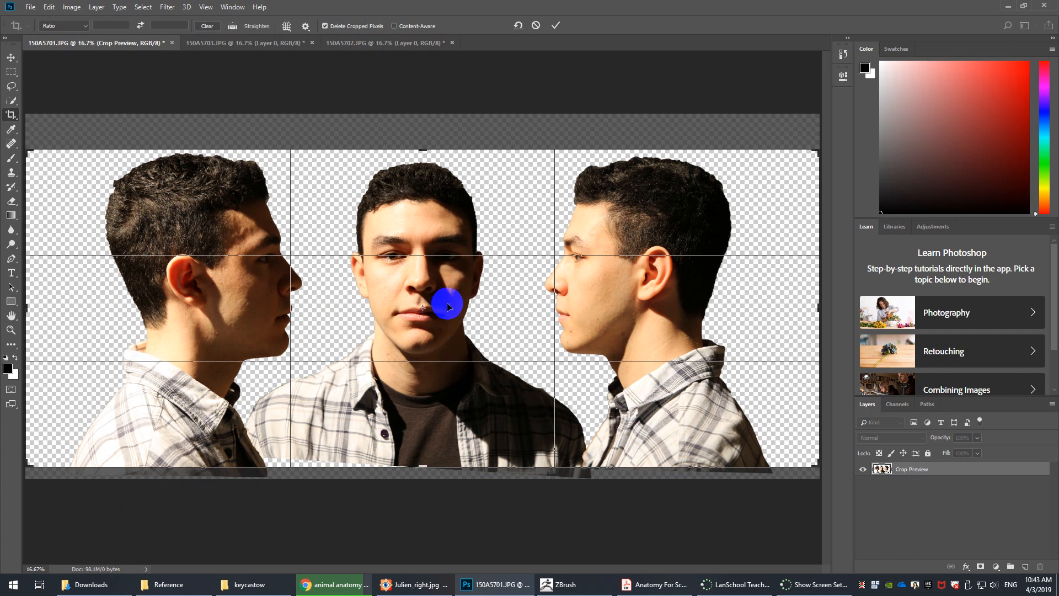
drag(448, 298, 449, 313)
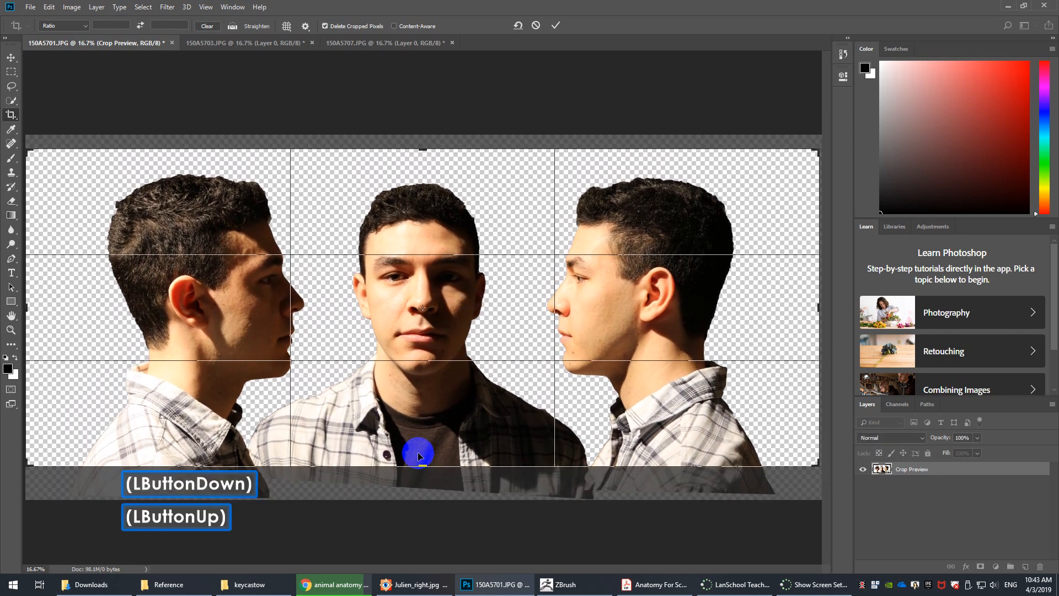
drag(421, 468, 425, 472)
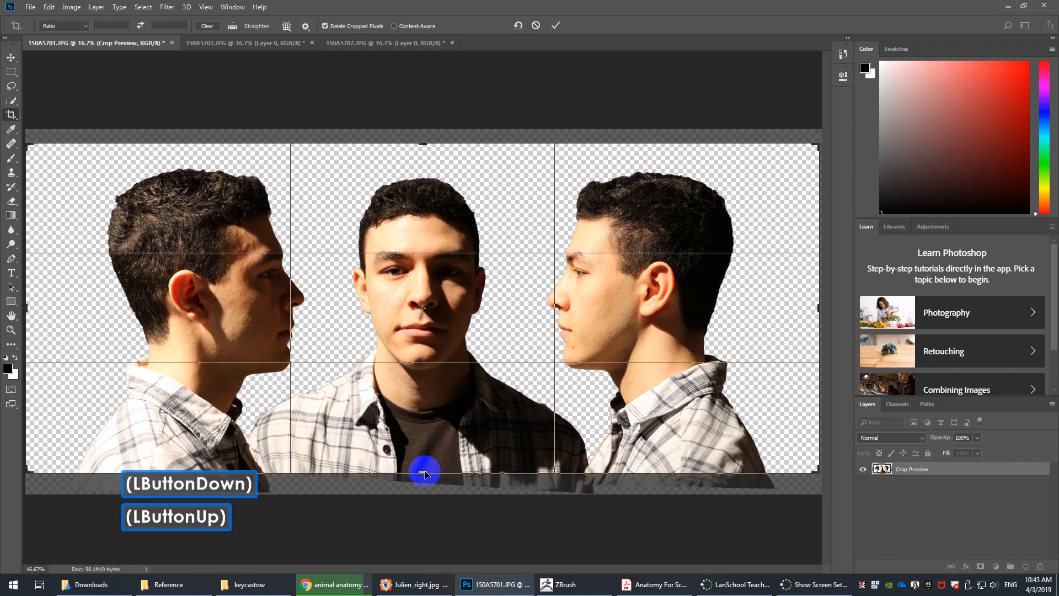
drag(28, 310, 91, 320)
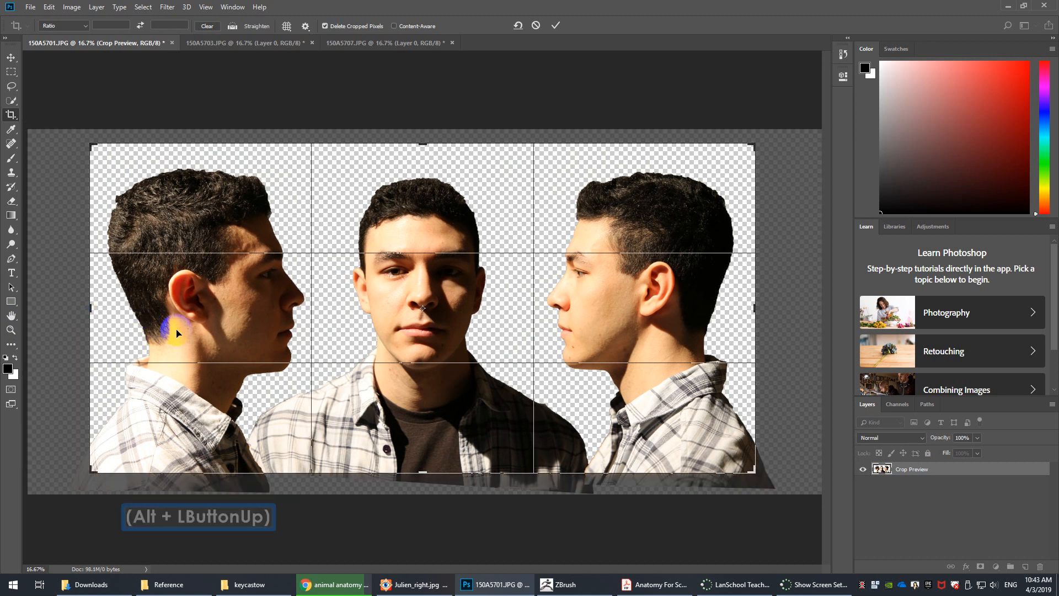
drag(423, 146, 422, 147)
key(ctrl+z)
key(Return)
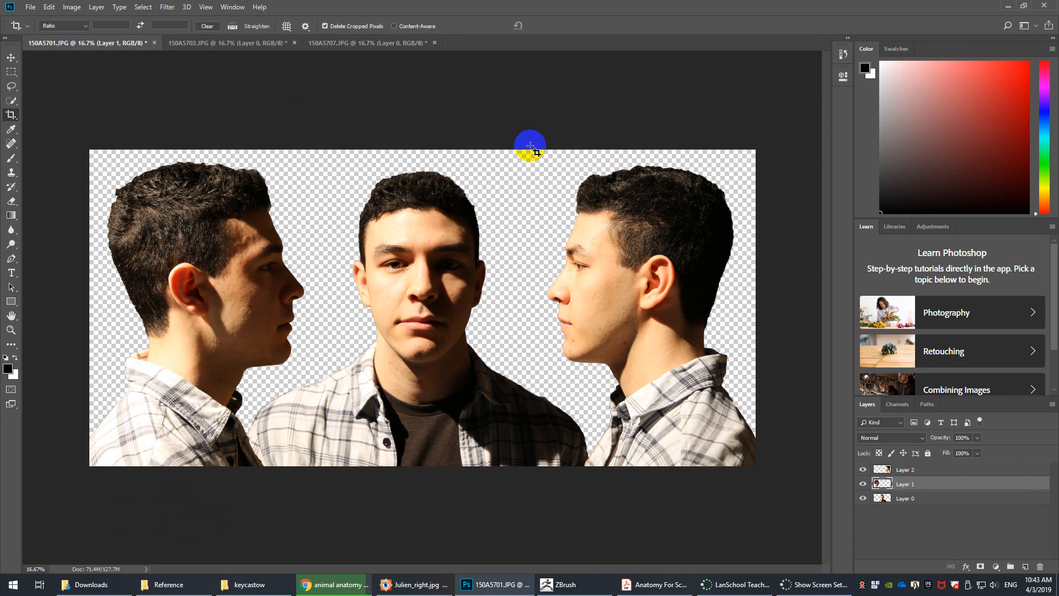
Crop the canvas to only the left-facing profile and hide the front view's Layer 0.
drag(529, 145, 763, 479)
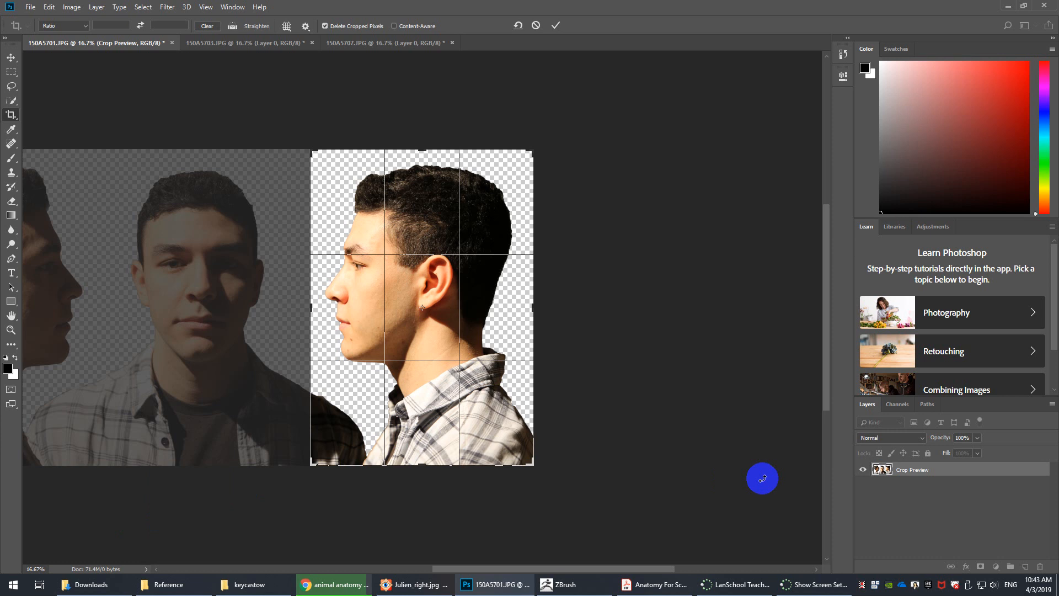
key(Return)
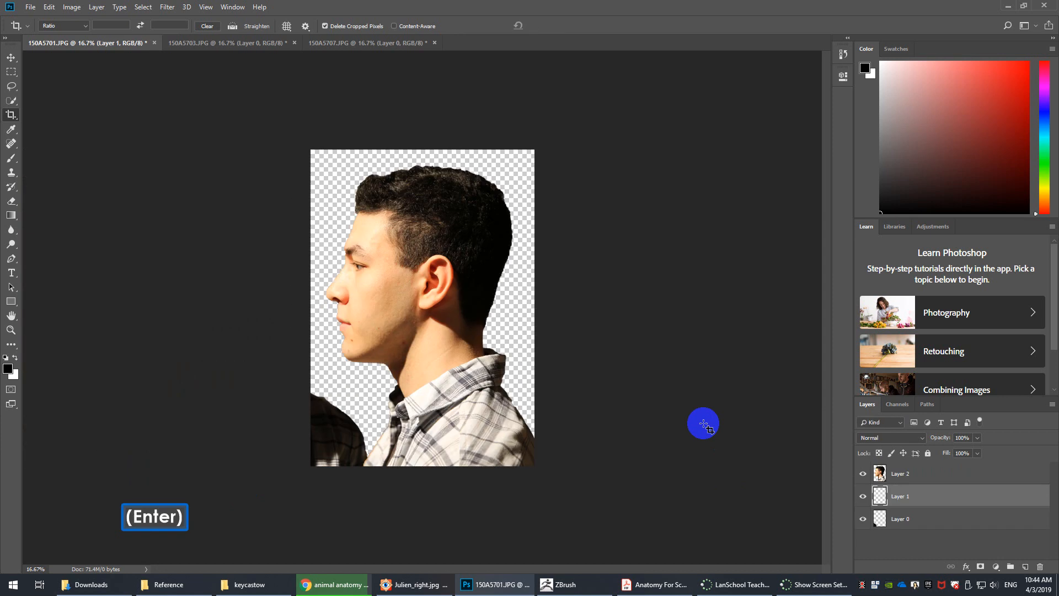
click(863, 519)
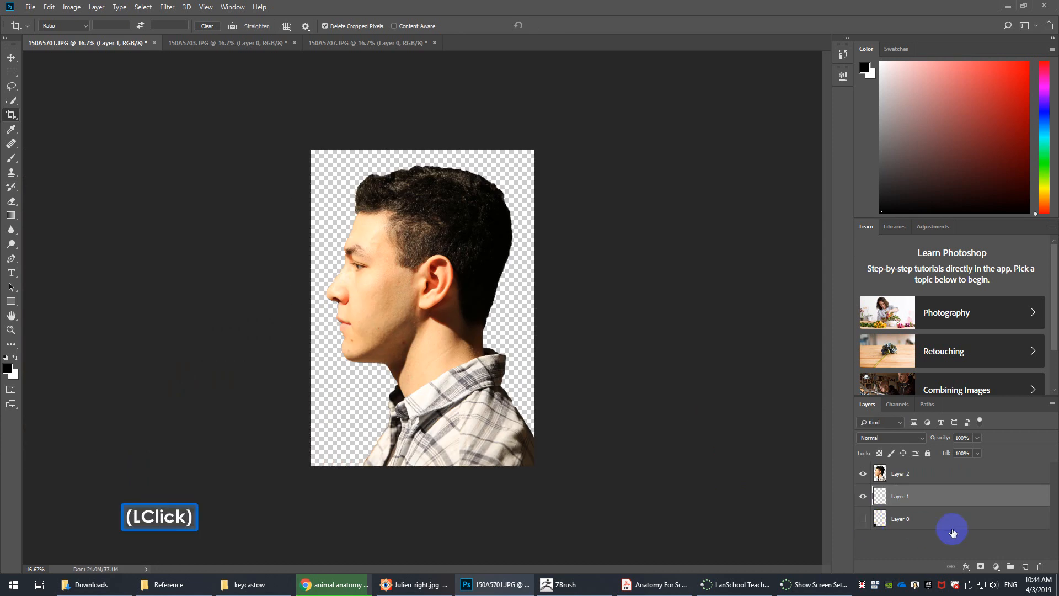
Add a new layer at the bottom of the layer stack and fill it with white as the profile's background.
click(1025, 567)
drag(995, 496, 996, 549)
key(ctrl+BackSpace)
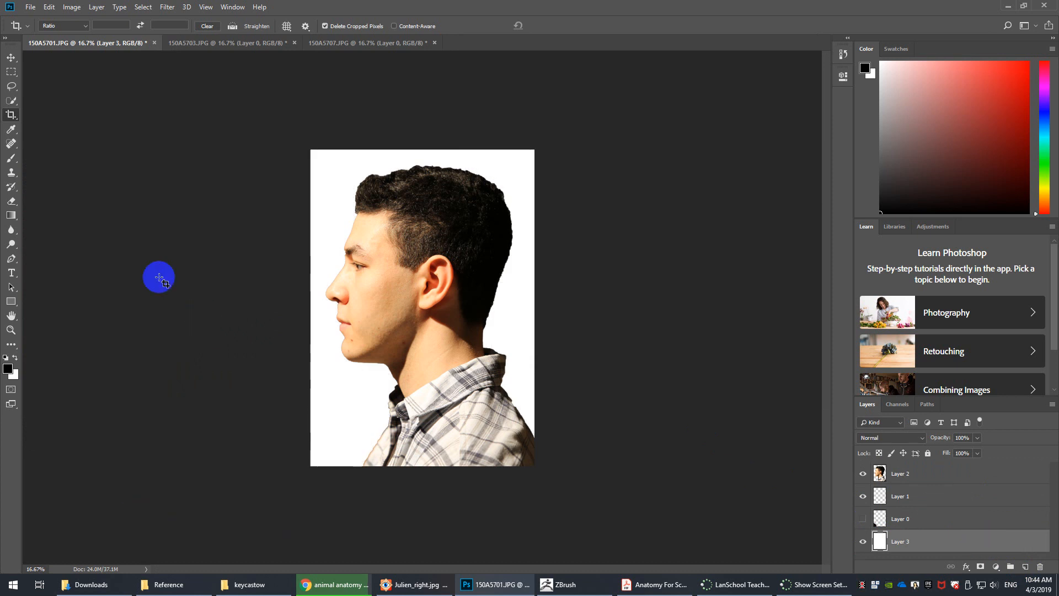
Set the foreground colour to bright green, hex 60ff00.
click(9, 370)
drag(428, 213, 523, 134)
click(543, 238)
click(634, 128)
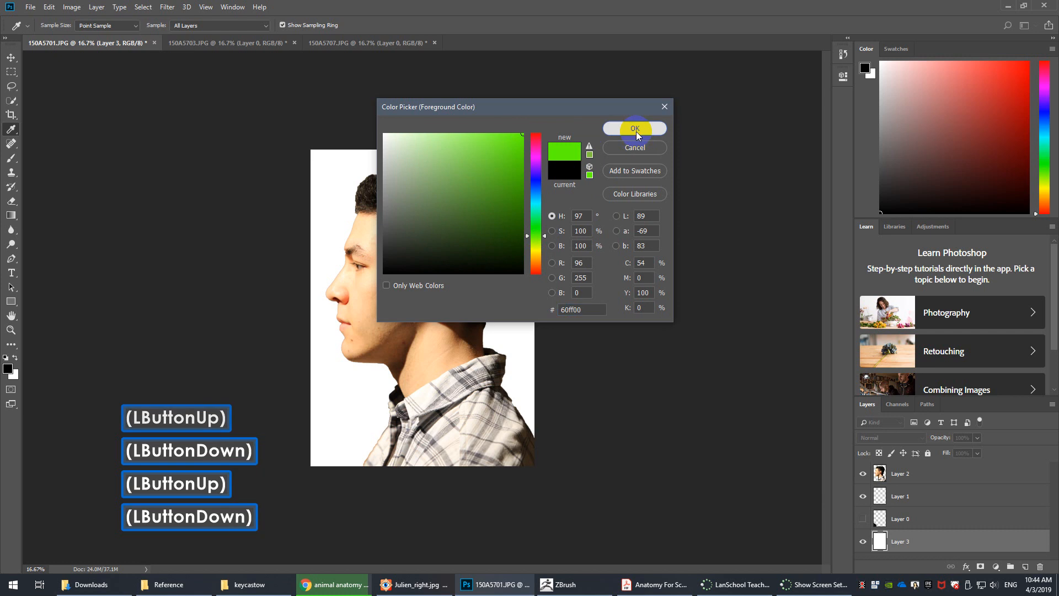
Try filling Layer 3 behind the profile with the green colour, then undo the fill.
key(ctrl+BackSpace)
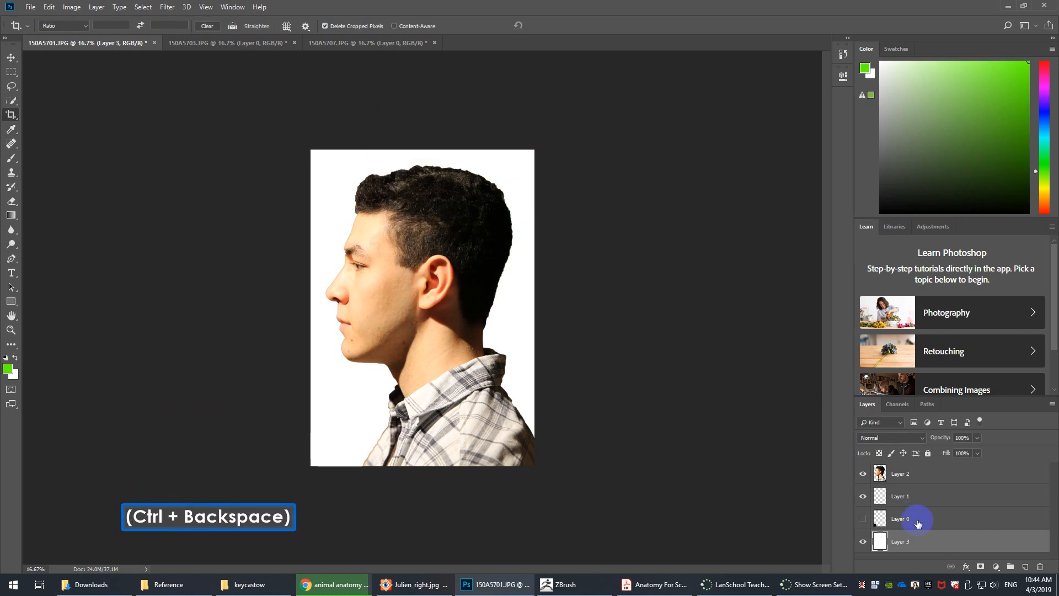
key(super)
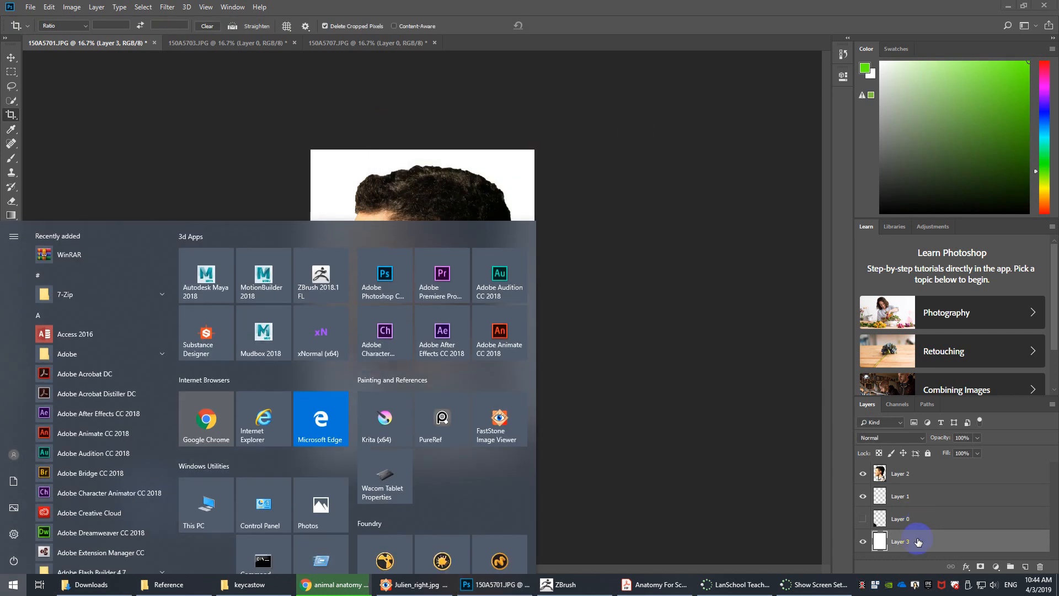
click(1005, 423)
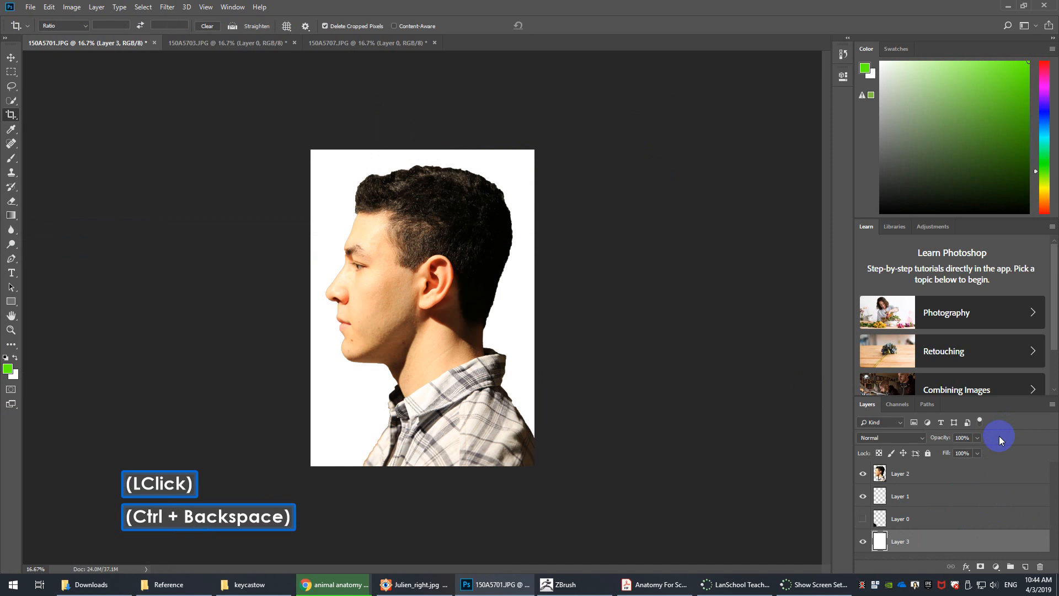
click(913, 544)
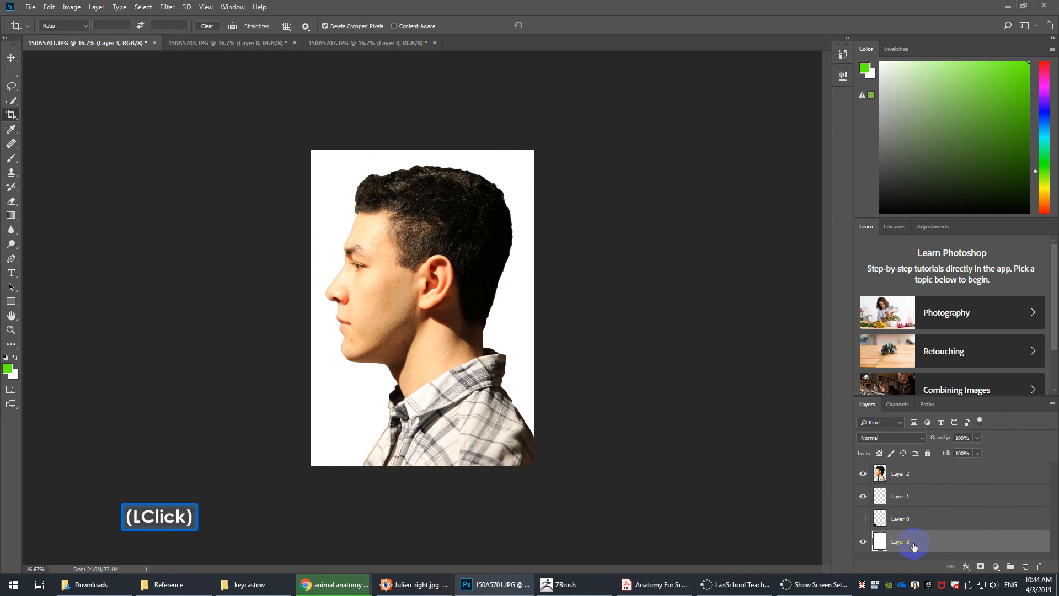
key(x)
key(ctrl+BackSpace)
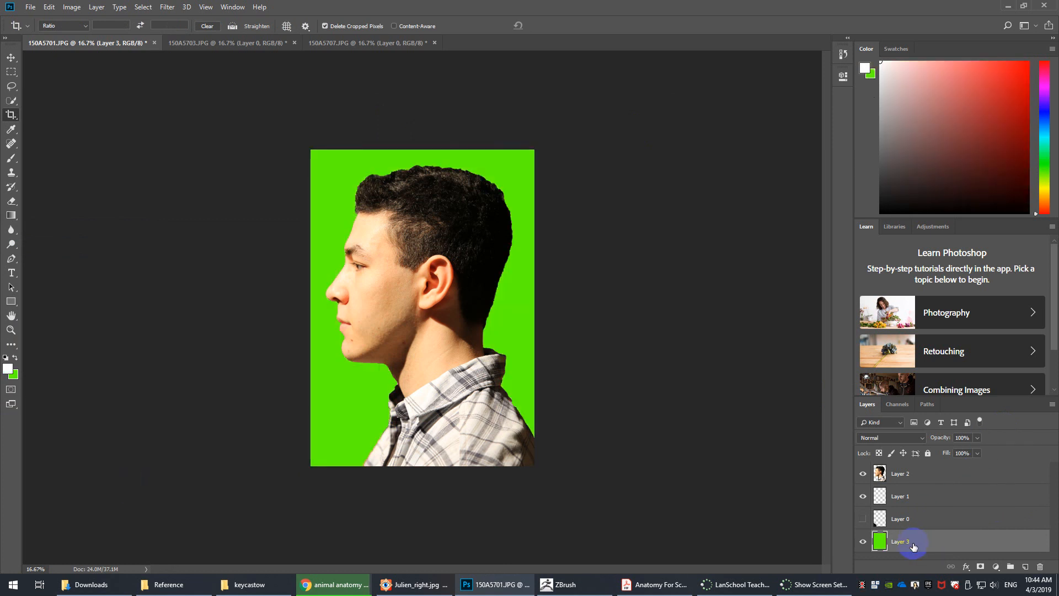
key(ctrl+z)
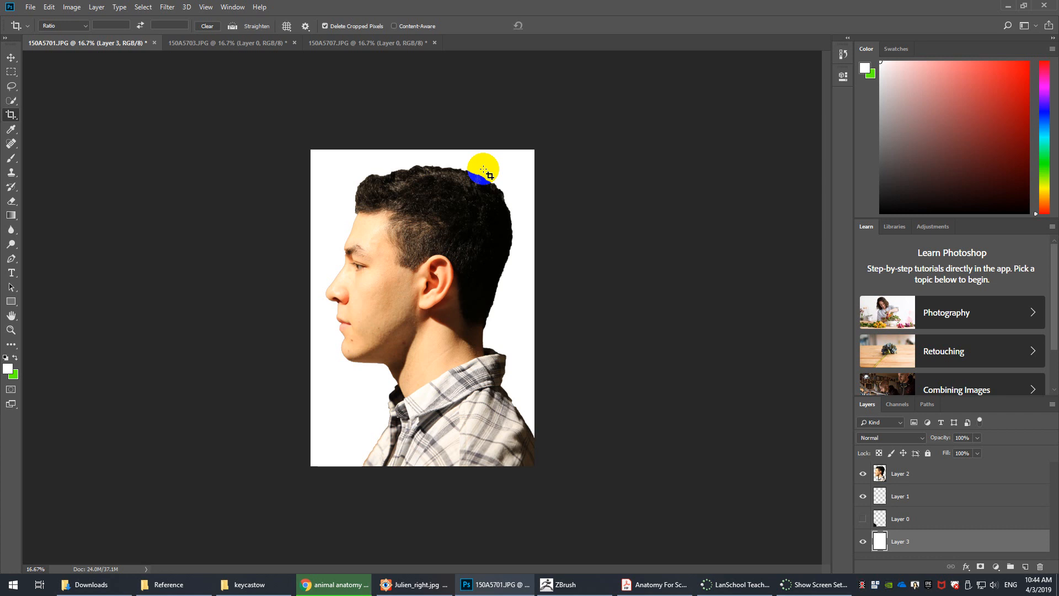
Step back through the history to the three-head canvas, undoing the profile crop and its background layer.
key(ctrl)
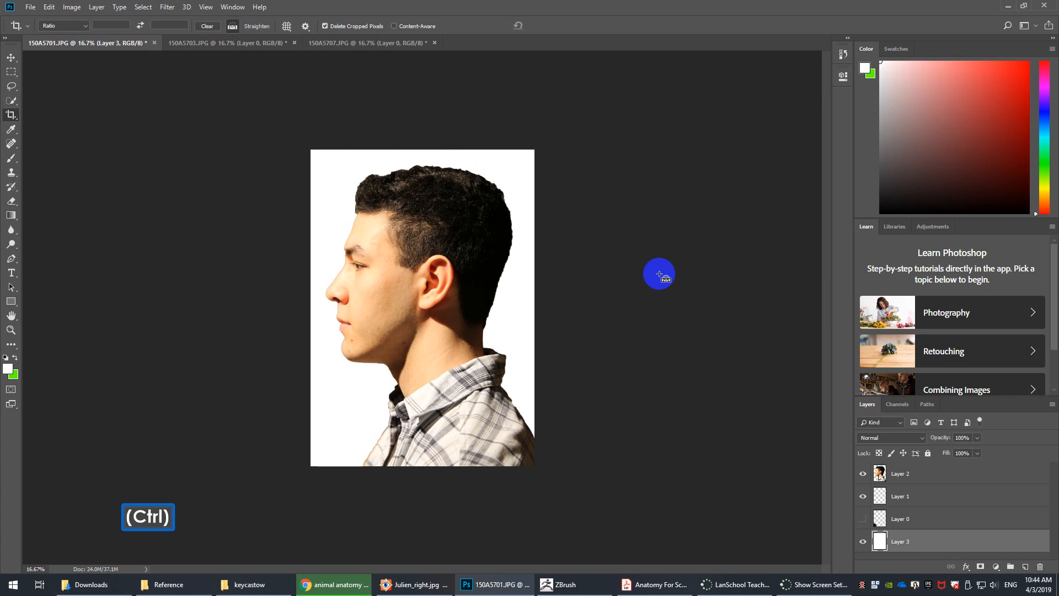
key(ctrl+z)
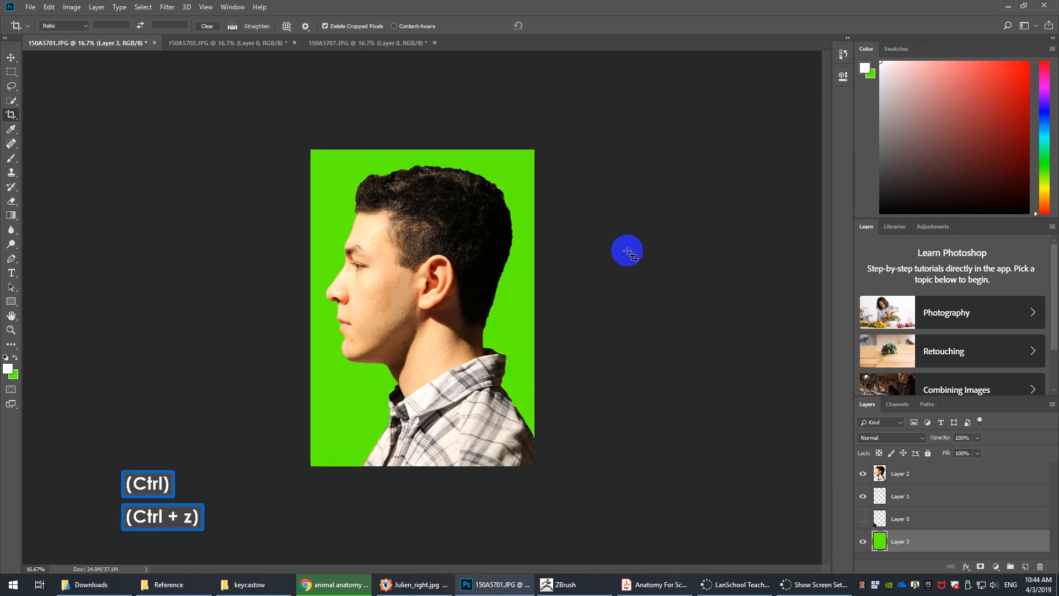
key(ctrl+z)
key(ctrl+alt+z)
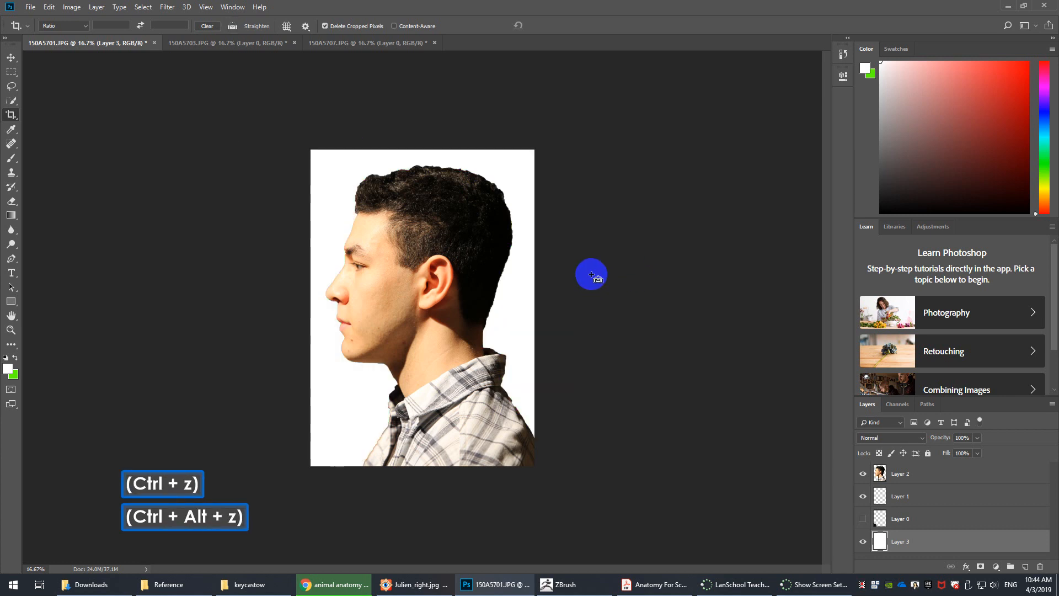
key(ctrl+alt+z)
key(ctrl+alt+z)
key(ctrl+alt+z)
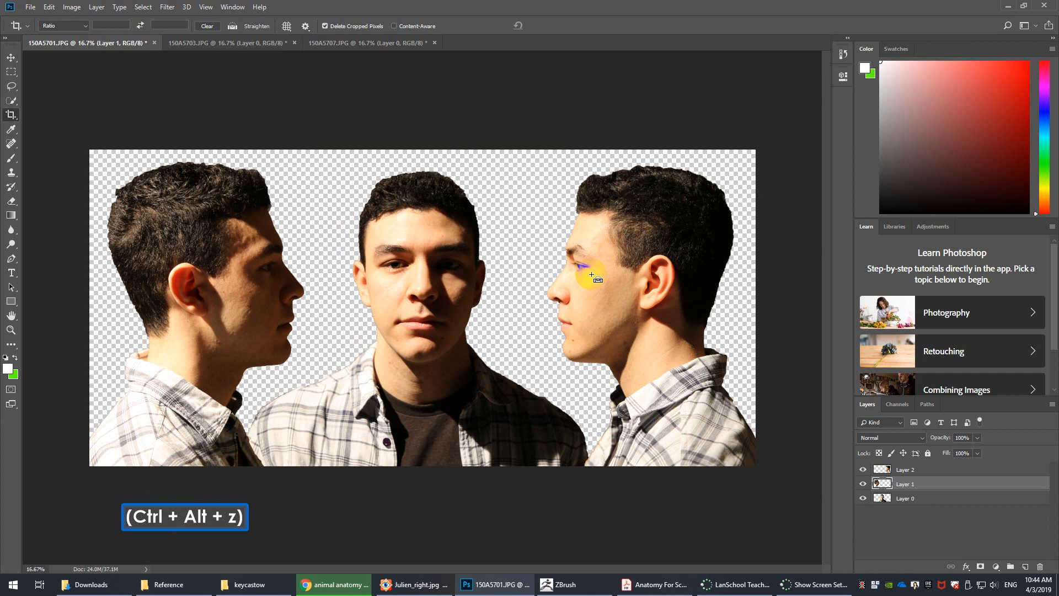
Hide both profile layers, Layer 2 and Layer 1, and try a crop around the front view.
click(863, 469)
click(863, 484)
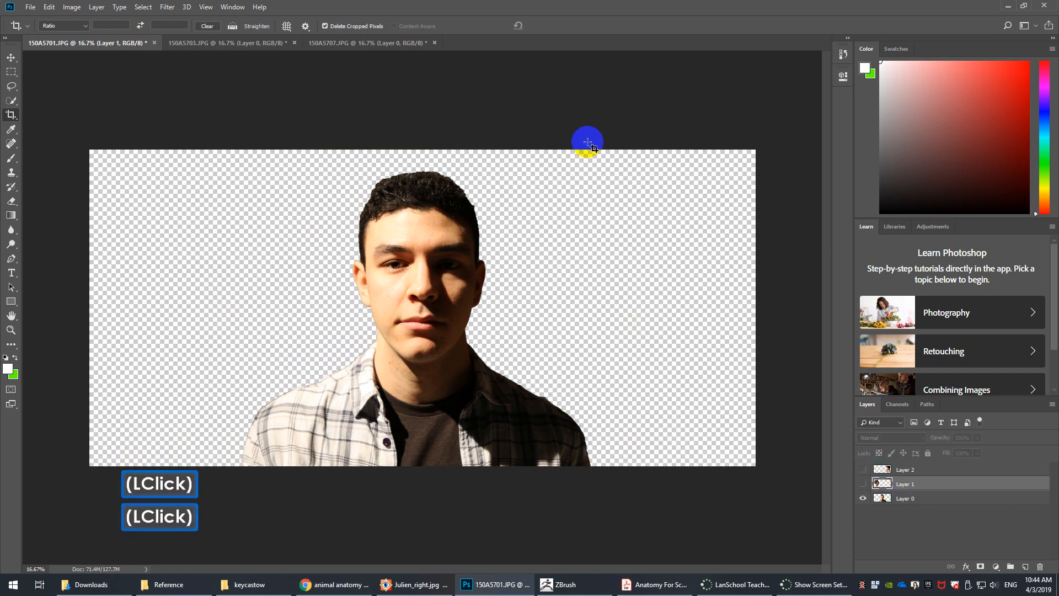
drag(590, 155, 266, 502)
key(Escape)
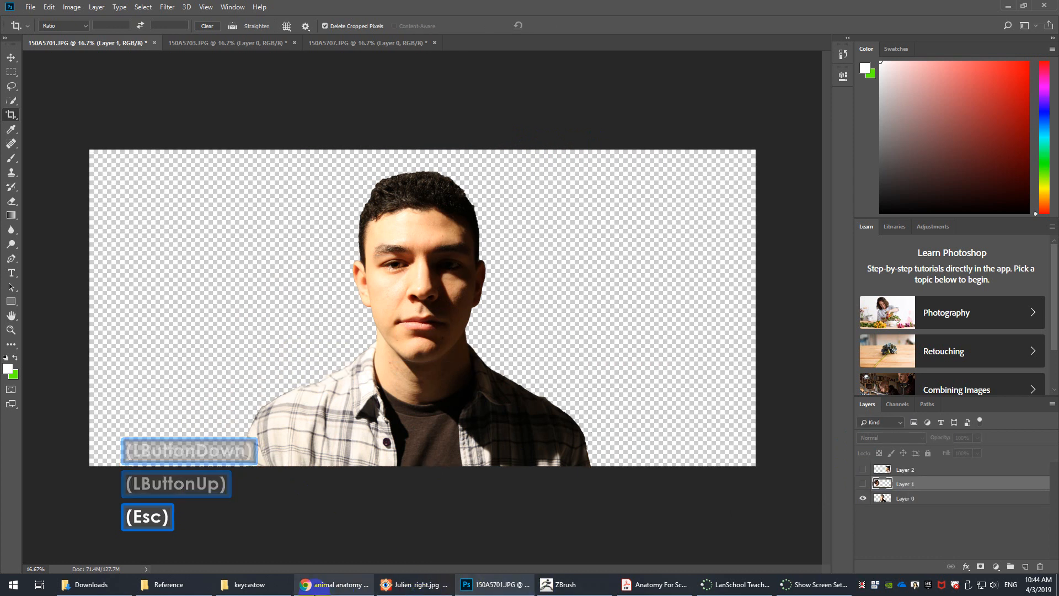
Open the finished front image from the Reference folder and compare it with the right and left profile images.
click(177, 591)
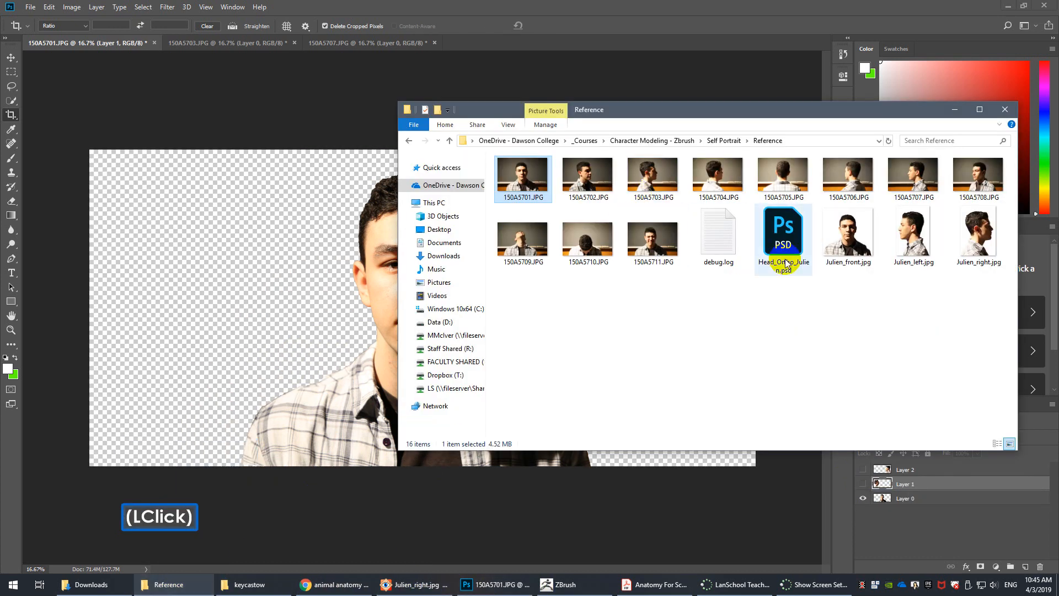
click(848, 243)
double_click(848, 243)
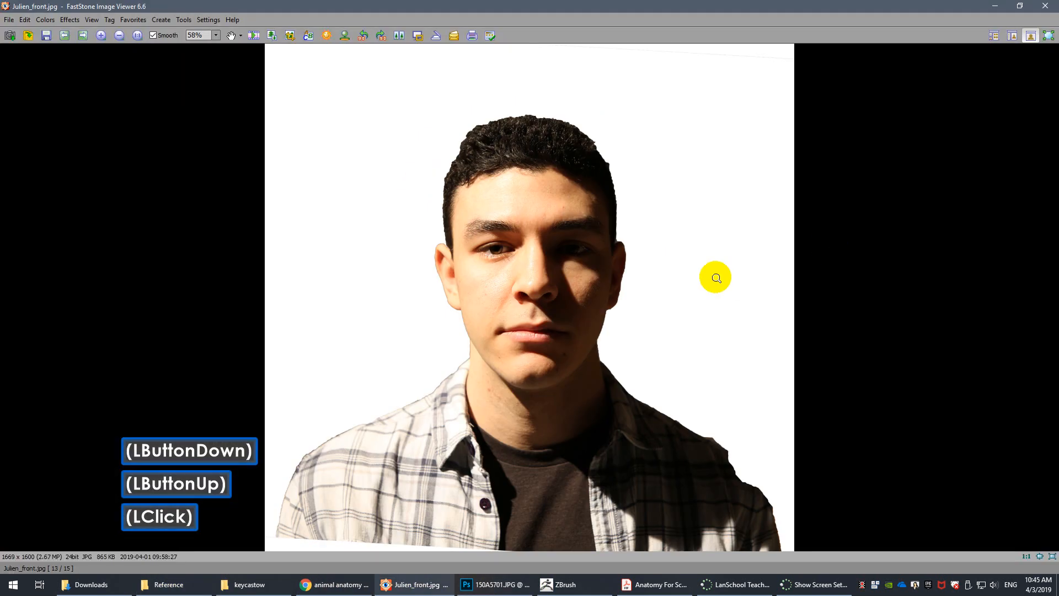
scroll(715, 277, down, 1)
scroll(717, 276, down, 2)
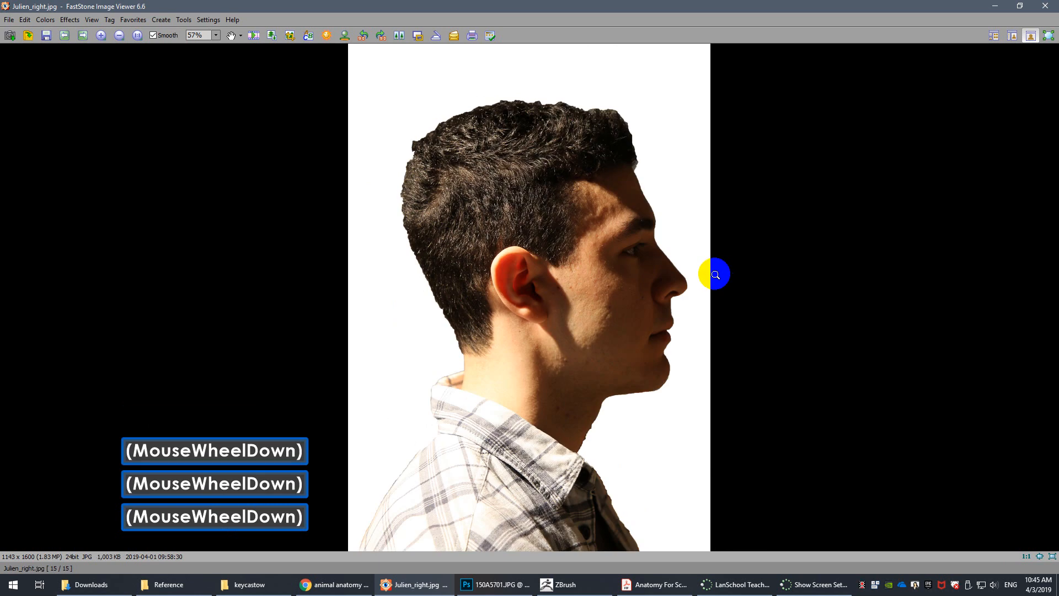
scroll(716, 274, up, 2)
scroll(714, 274, up, 1)
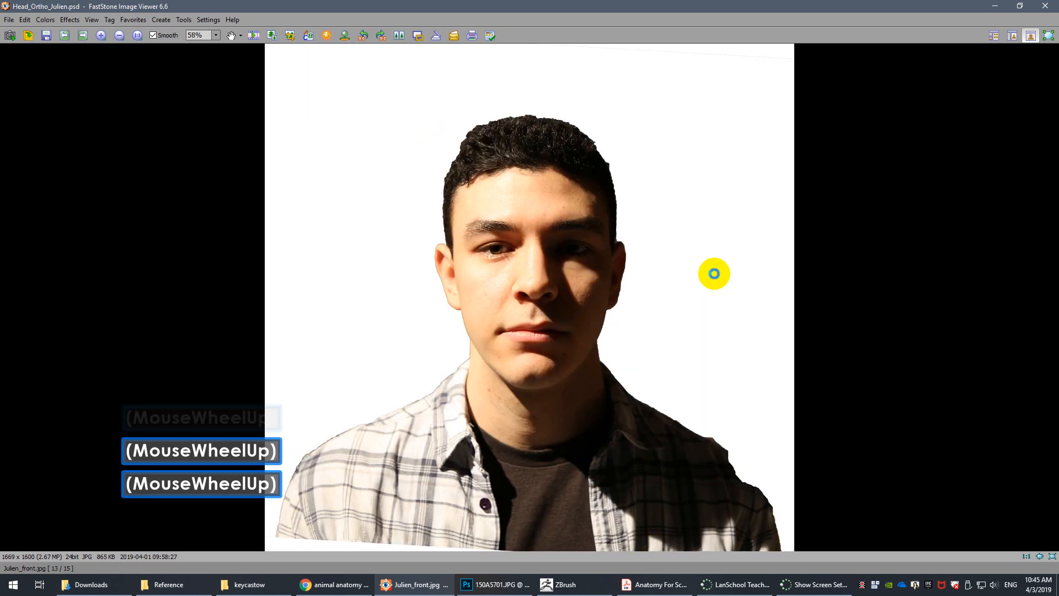
scroll(714, 274, down, 3)
scroll(714, 274, up, 1)
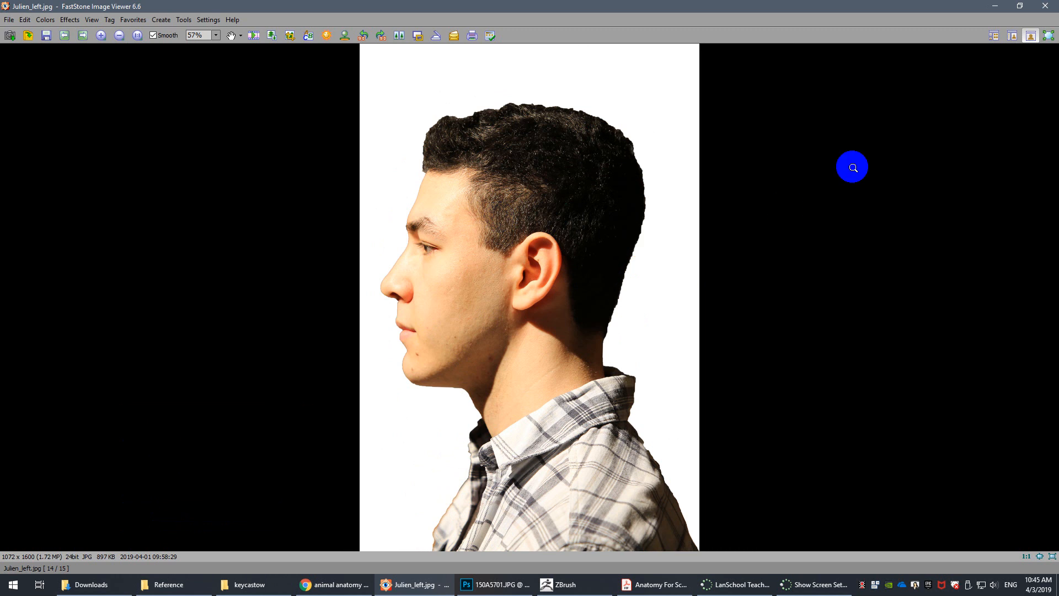
click(1046, 7)
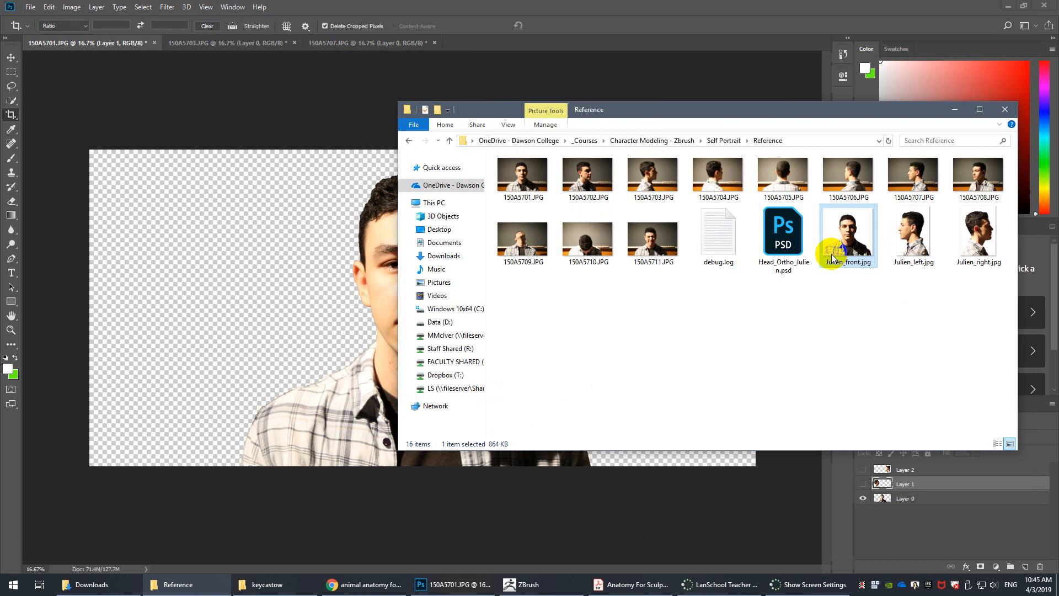
click(291, 127)
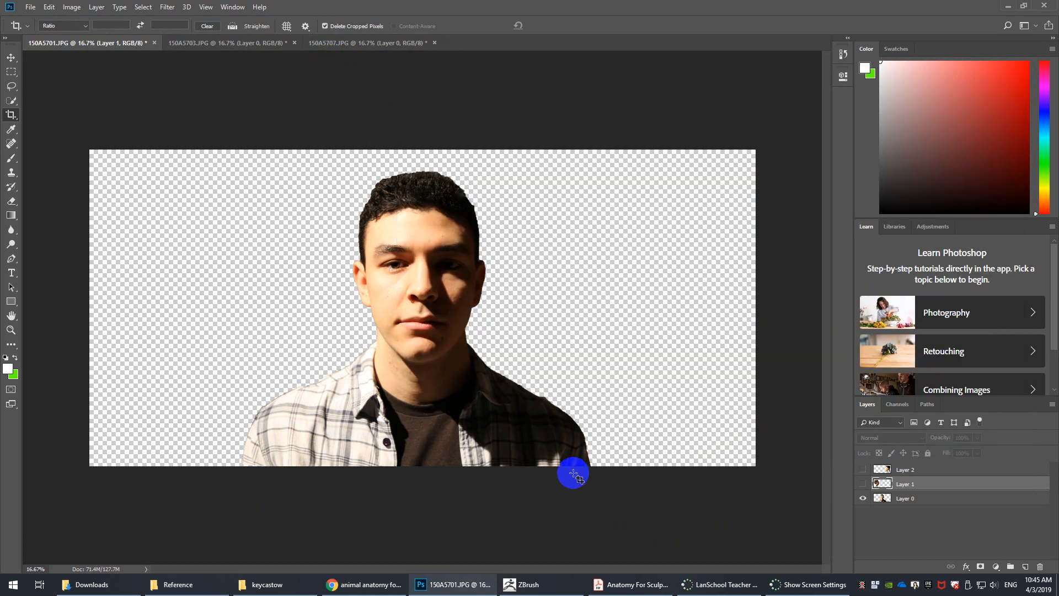
Switch to ZBrush, turn on the floor grid and frame the sphere.
click(553, 585)
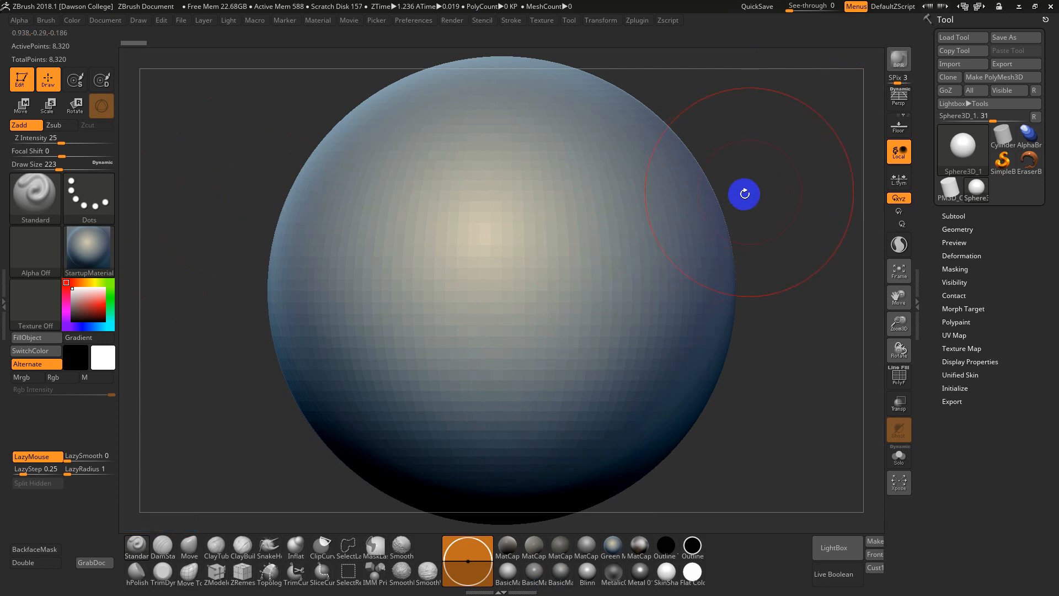
click(897, 132)
key(f)
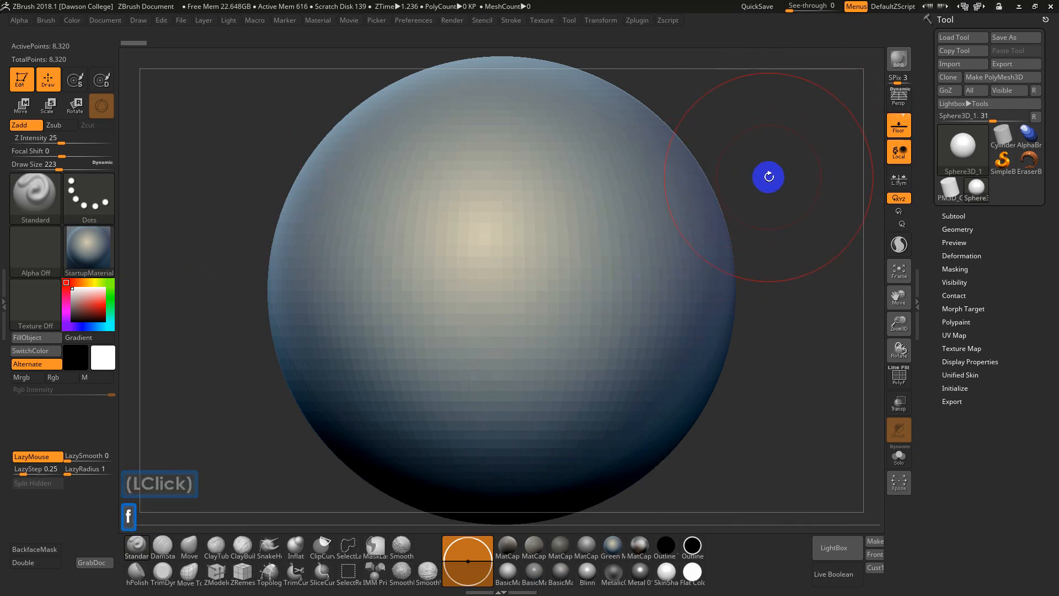
Switch back to Photoshop and crop the canvas around the front view, across its full height.
key(alt+Tab)
key(alt+Tab)
key(alt+Tab)
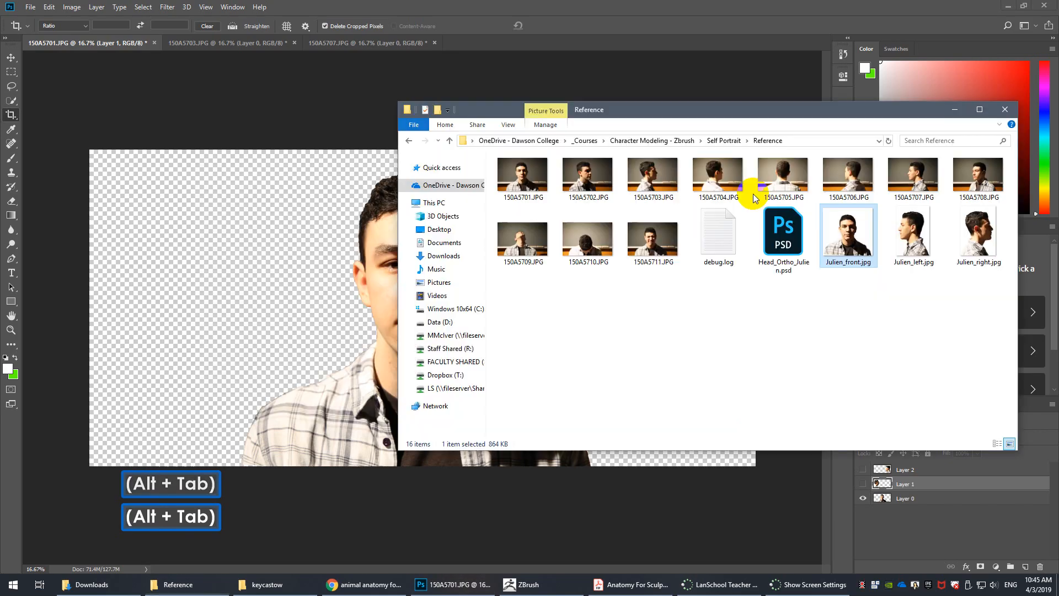
click(270, 78)
drag(224, 155, 611, 574)
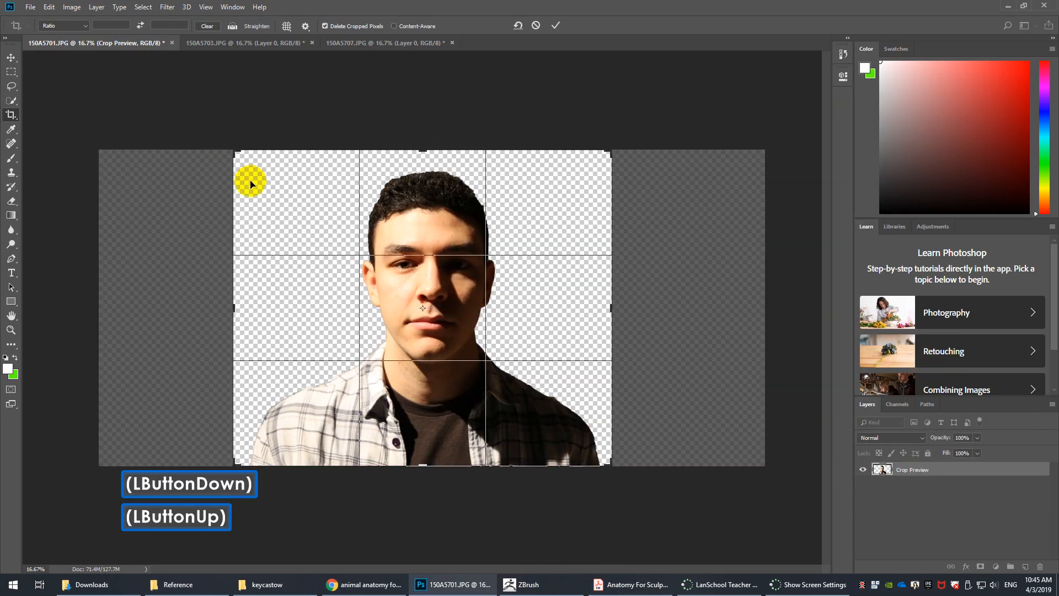
key(Return)
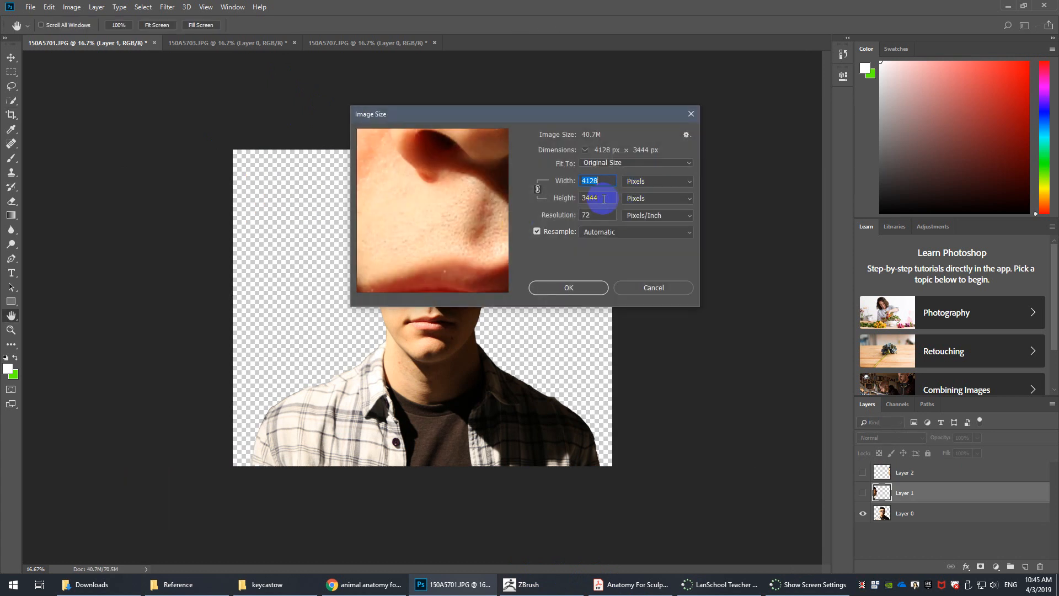
Resize the cropped front view to a height of 1600 pixels with linked proportions.
drag(604, 198, 565, 202)
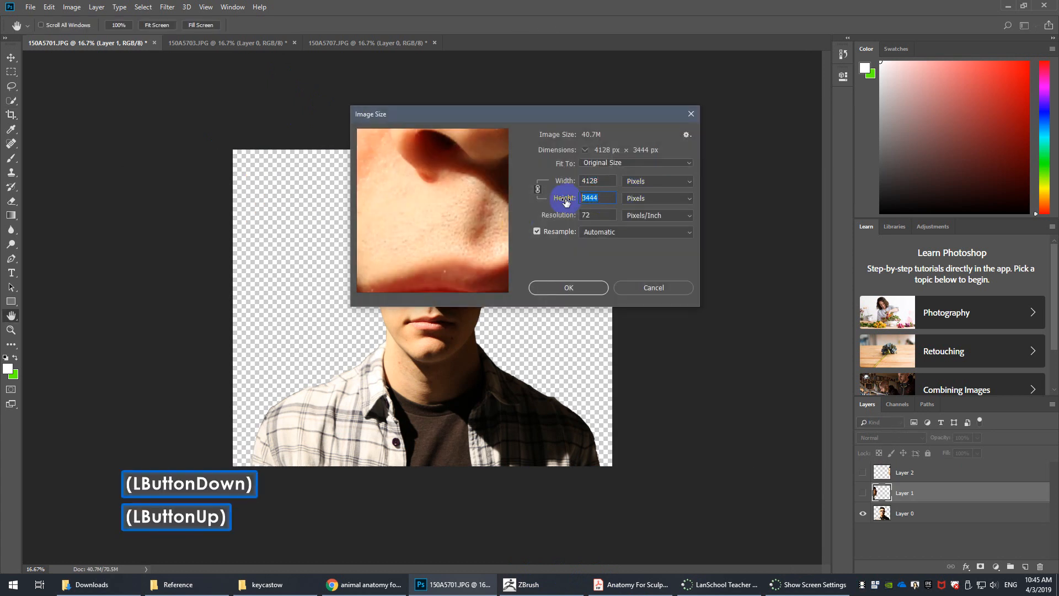
click(602, 198)
click(538, 190)
text(16)
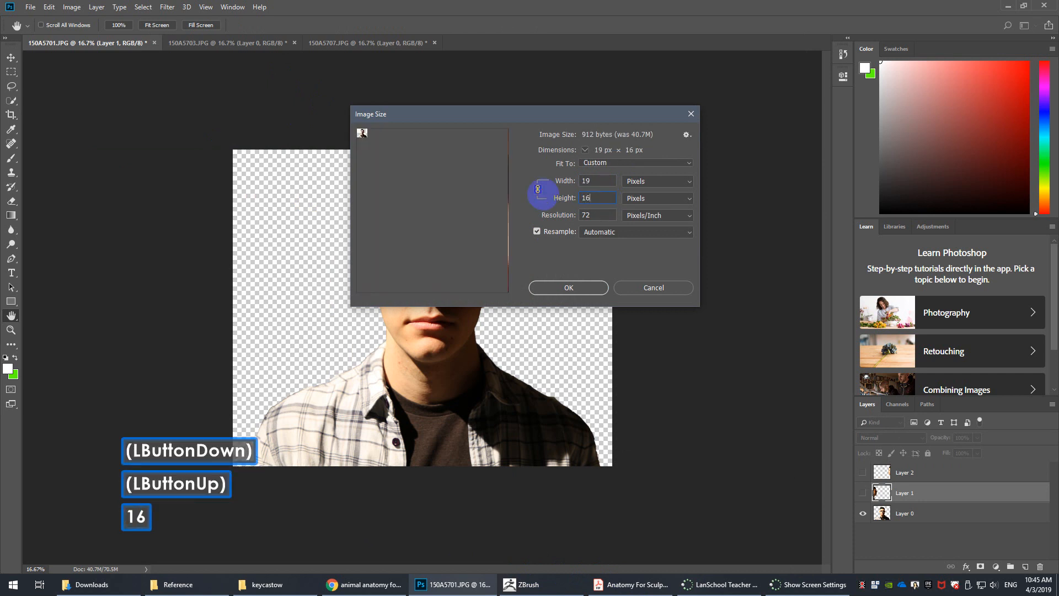
text(00)
click(576, 290)
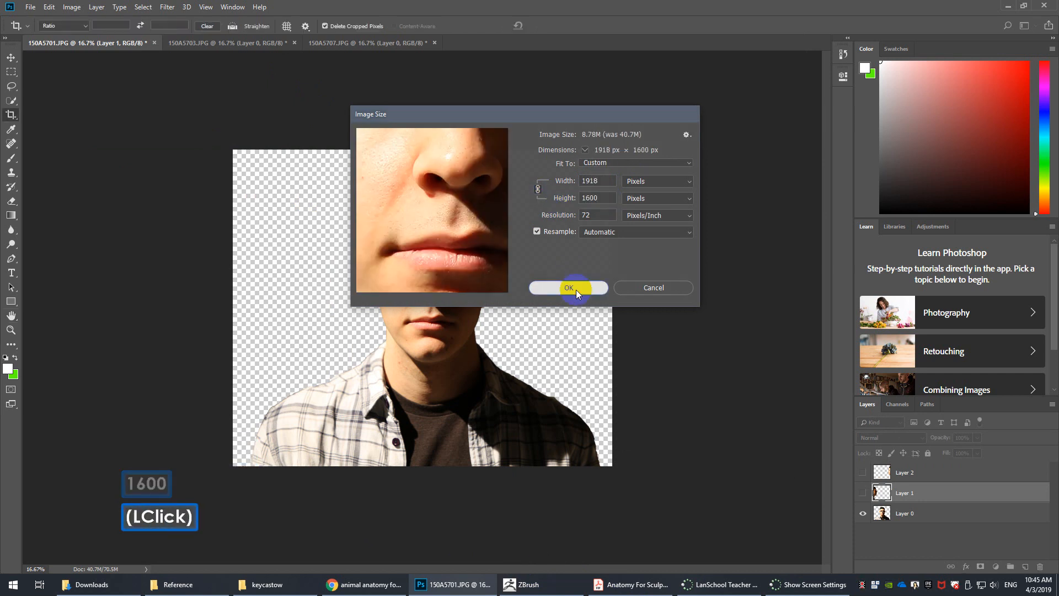
Undo the front view's resize and crop, and show Layer 1 and Layer 2 again.
key(ctrl+z)
key(ctrl+alt+z)
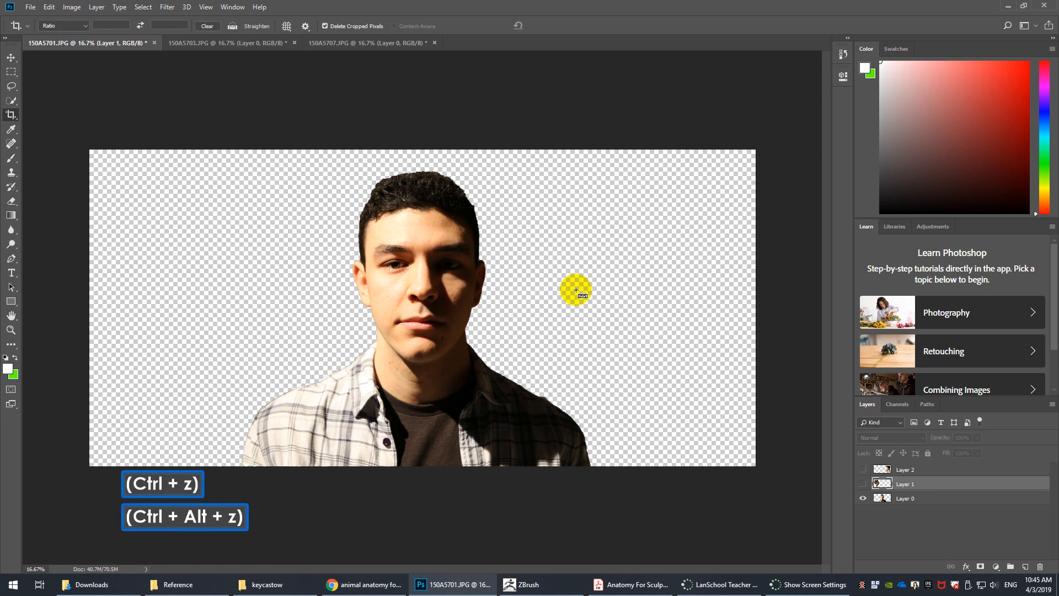
click(863, 483)
click(863, 470)
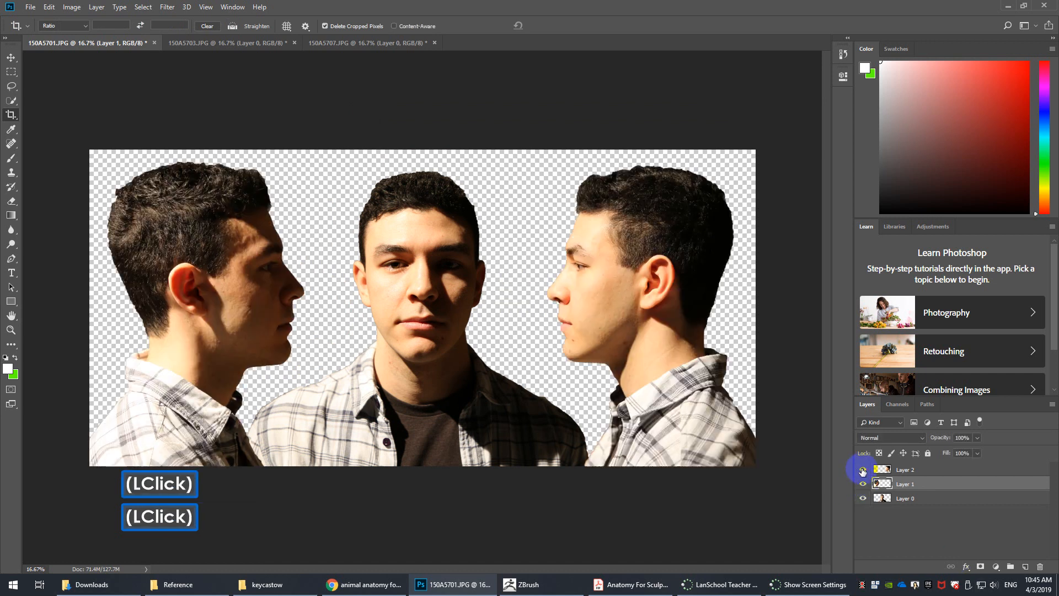
Resize the whole three-head image to a height of 1600 pixels with linked proportions.
key(ctrl+alt+i)
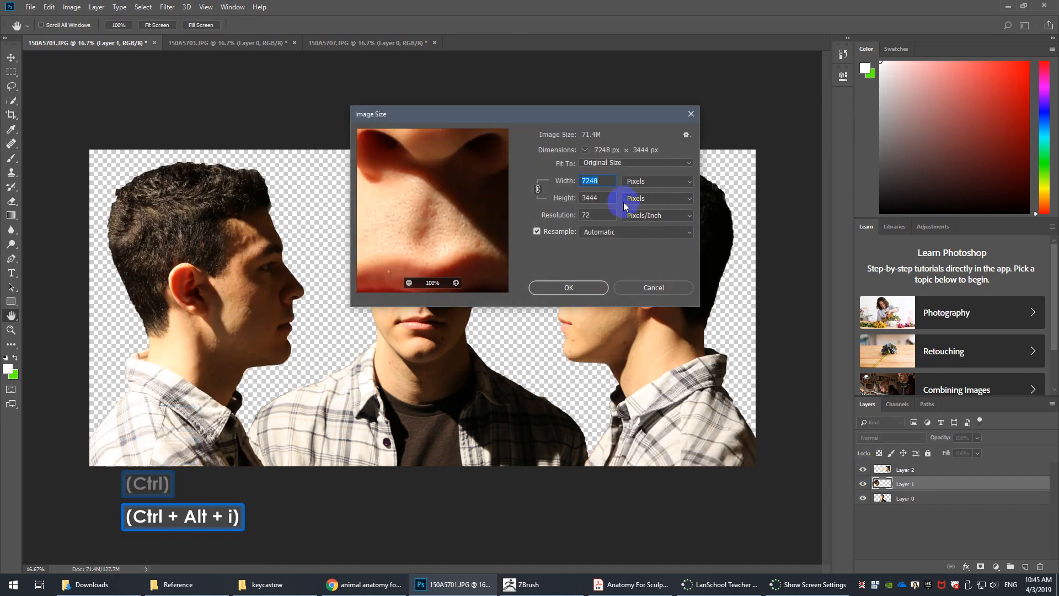
drag(609, 197, 508, 197)
text(1600)
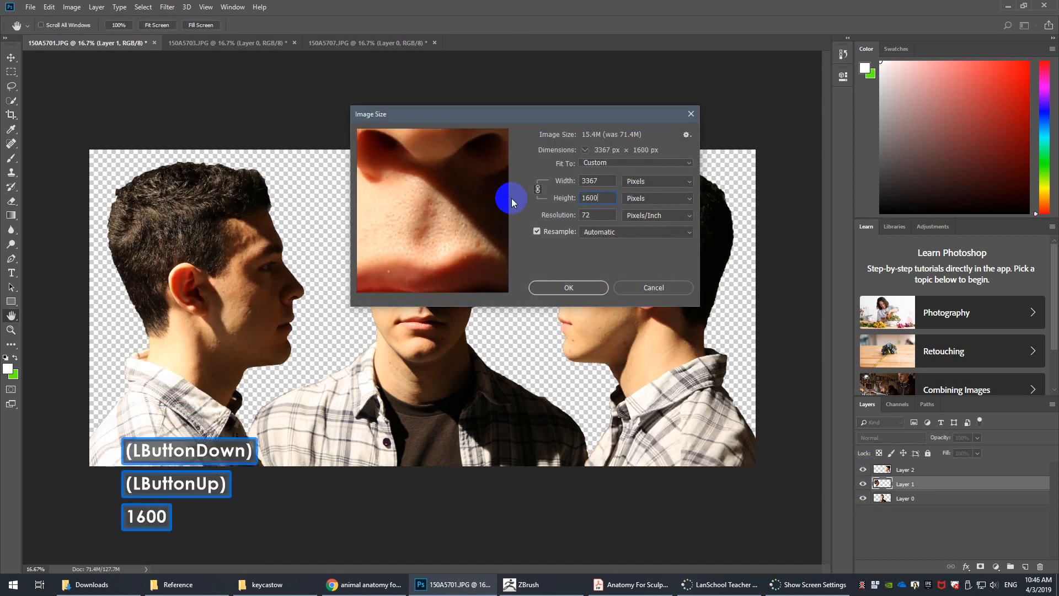
click(577, 290)
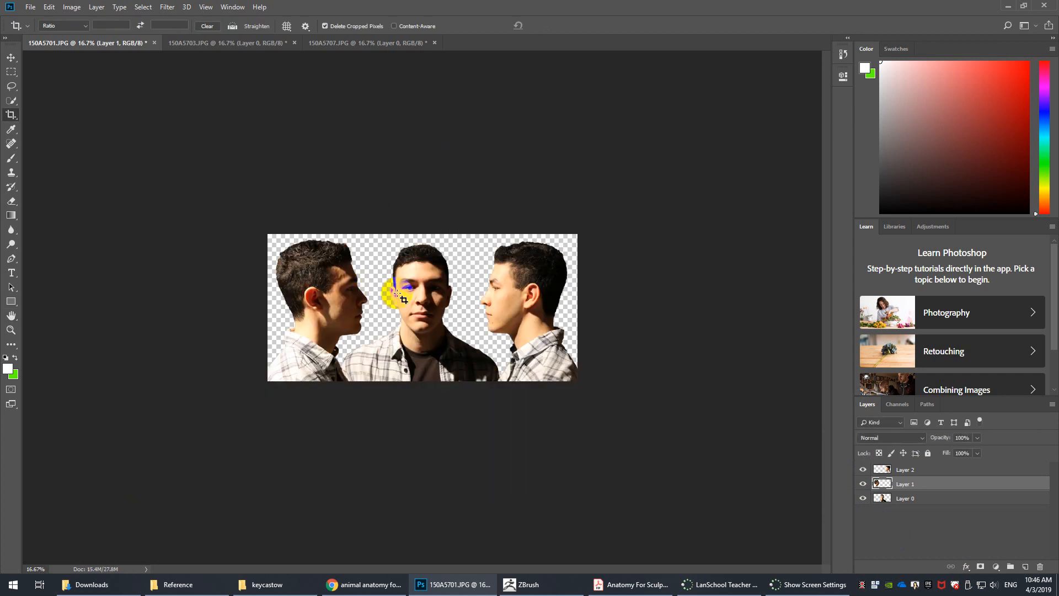
Switch to ZBrush and examine the sphere against the floor grid.
click(524, 584)
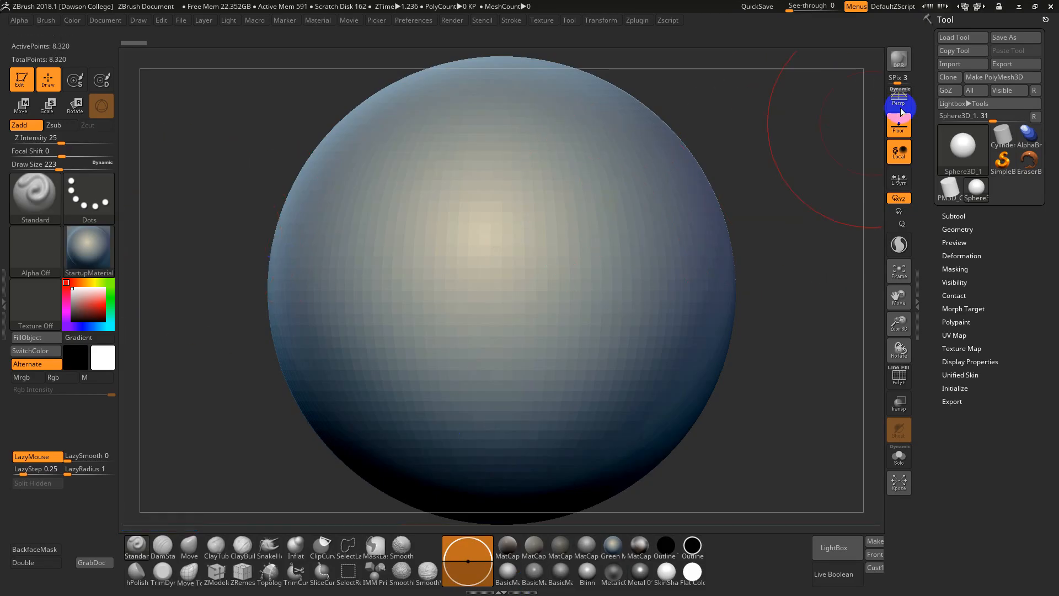
drag(811, 362, 772, 327)
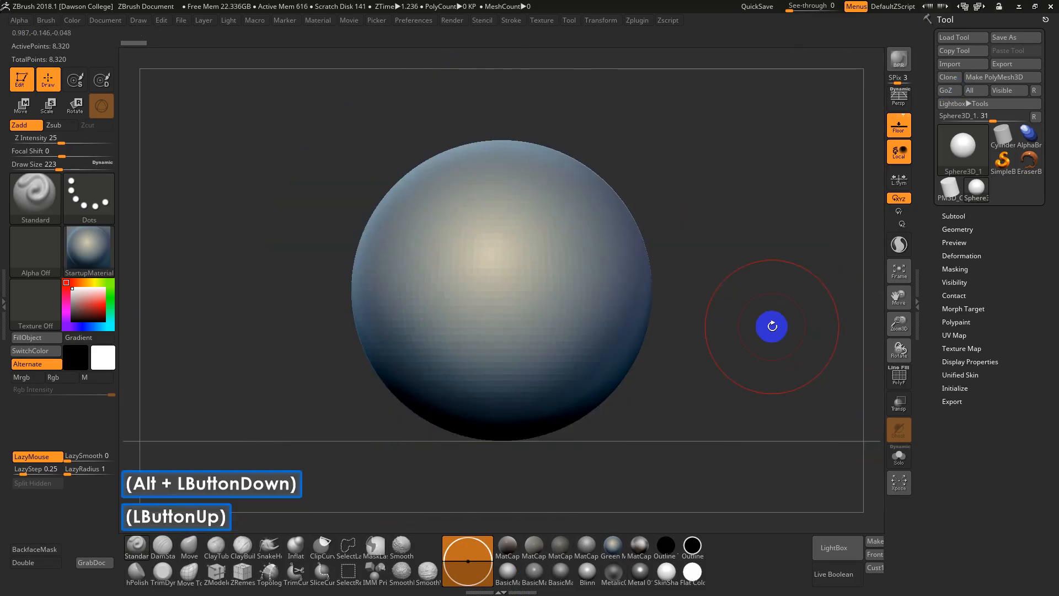